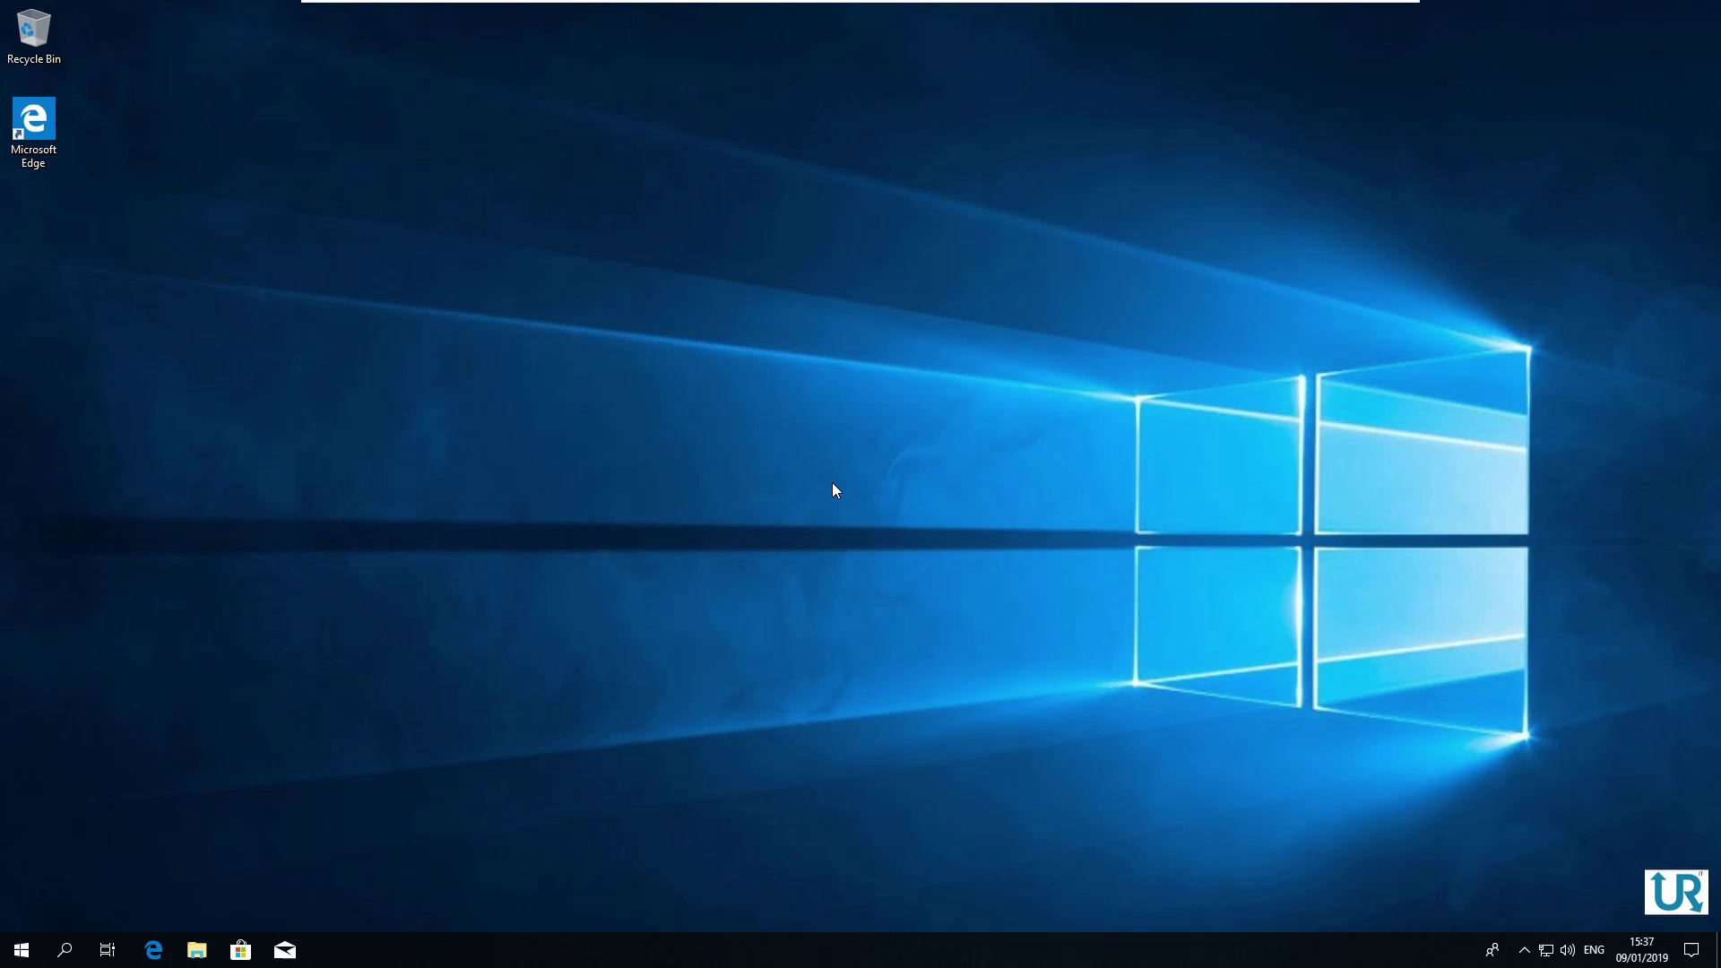
# Launch Windows Security from the W section of the Start menu app list
pyautogui.click(22, 951)
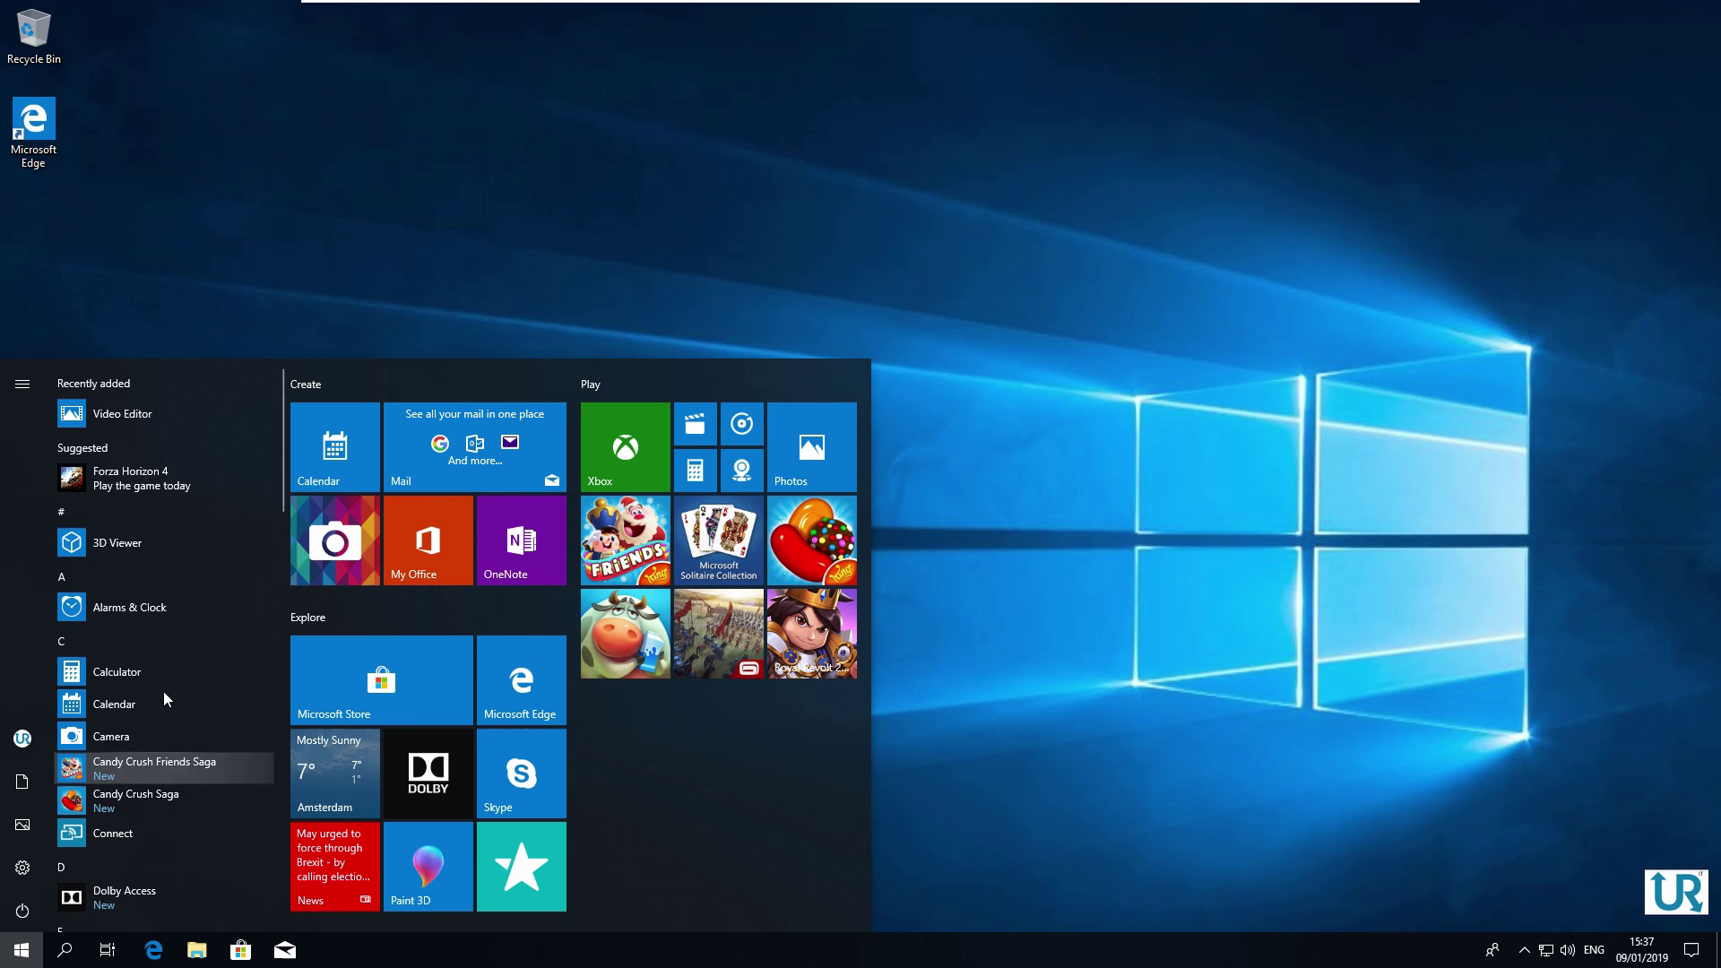
pyautogui.scroll(-5, 161, 708)
pyautogui.scroll(-8, 160, 714)
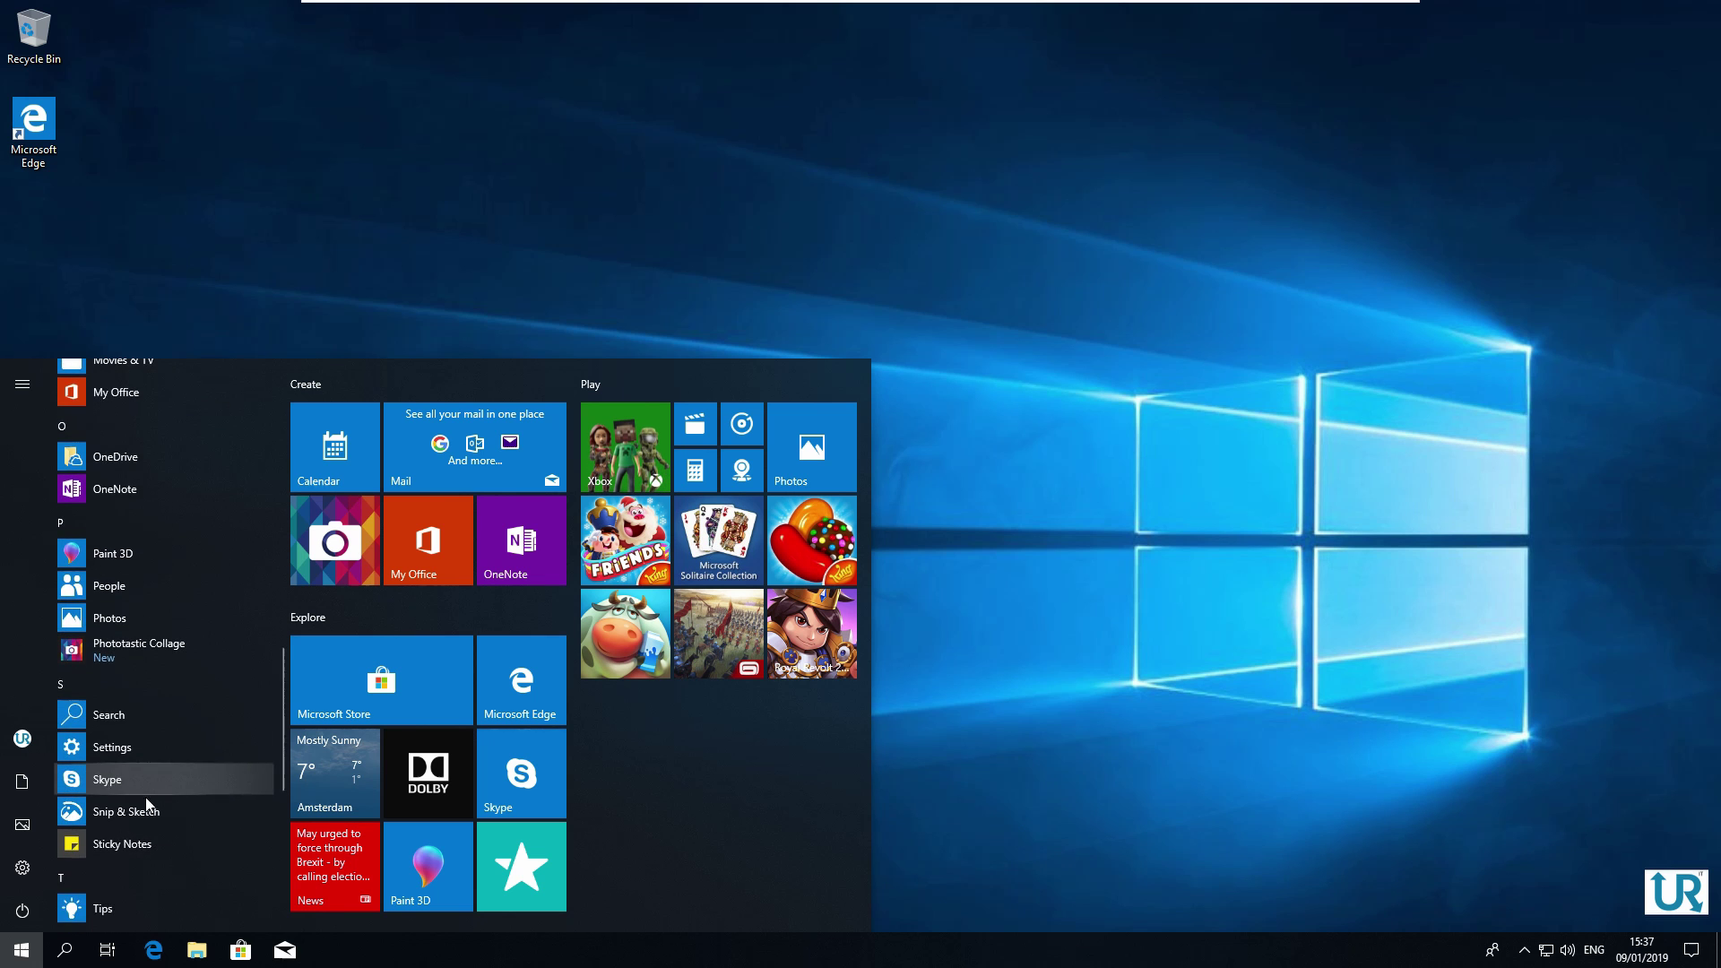
pyautogui.scroll(-4, 149, 836)
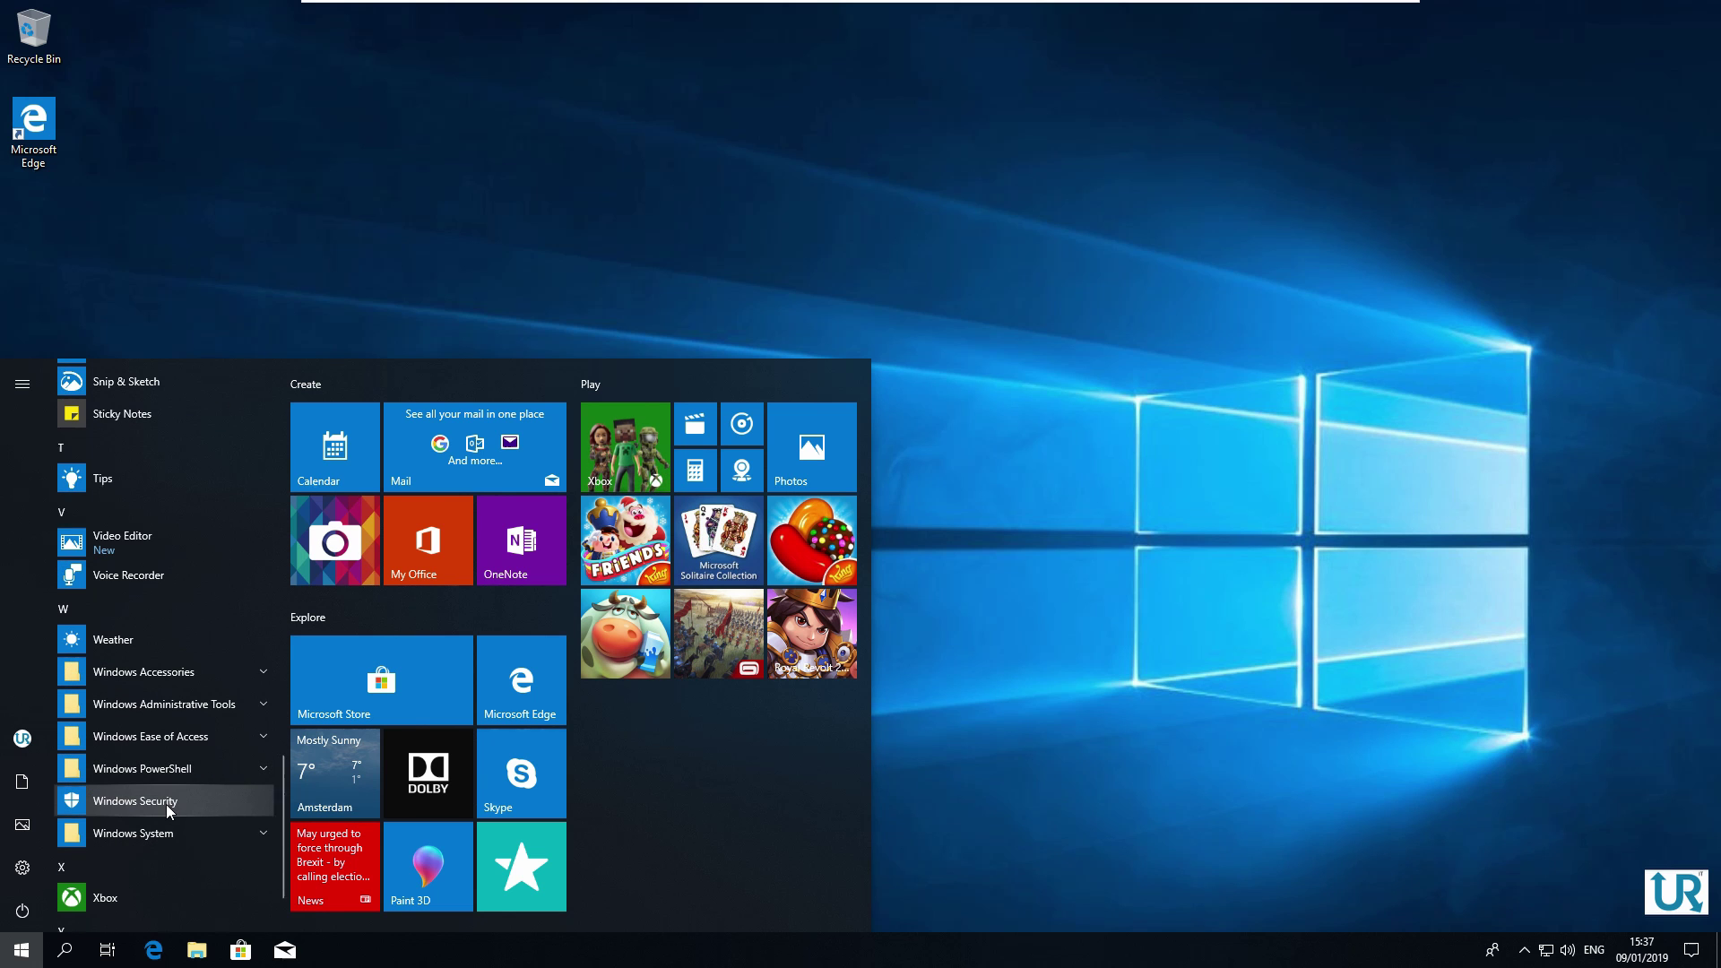
pyautogui.click(166, 804)
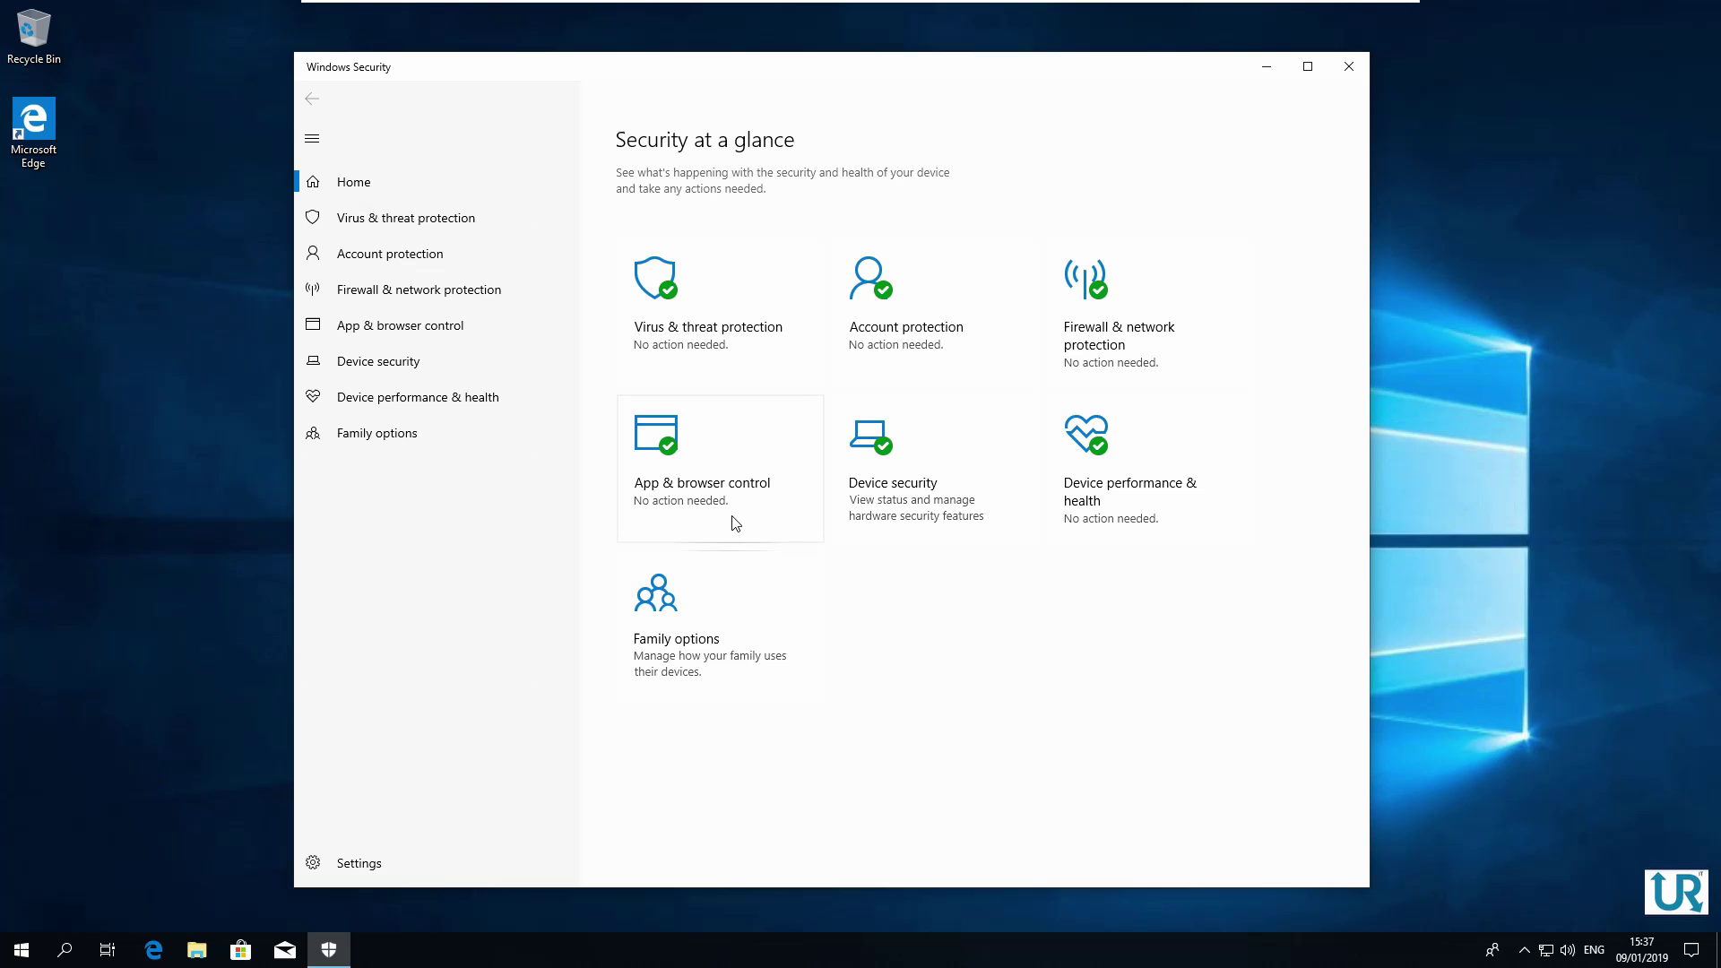
# Bring Windows Security back to the front from its icon in the hidden notification area
pyautogui.click(1525, 950)
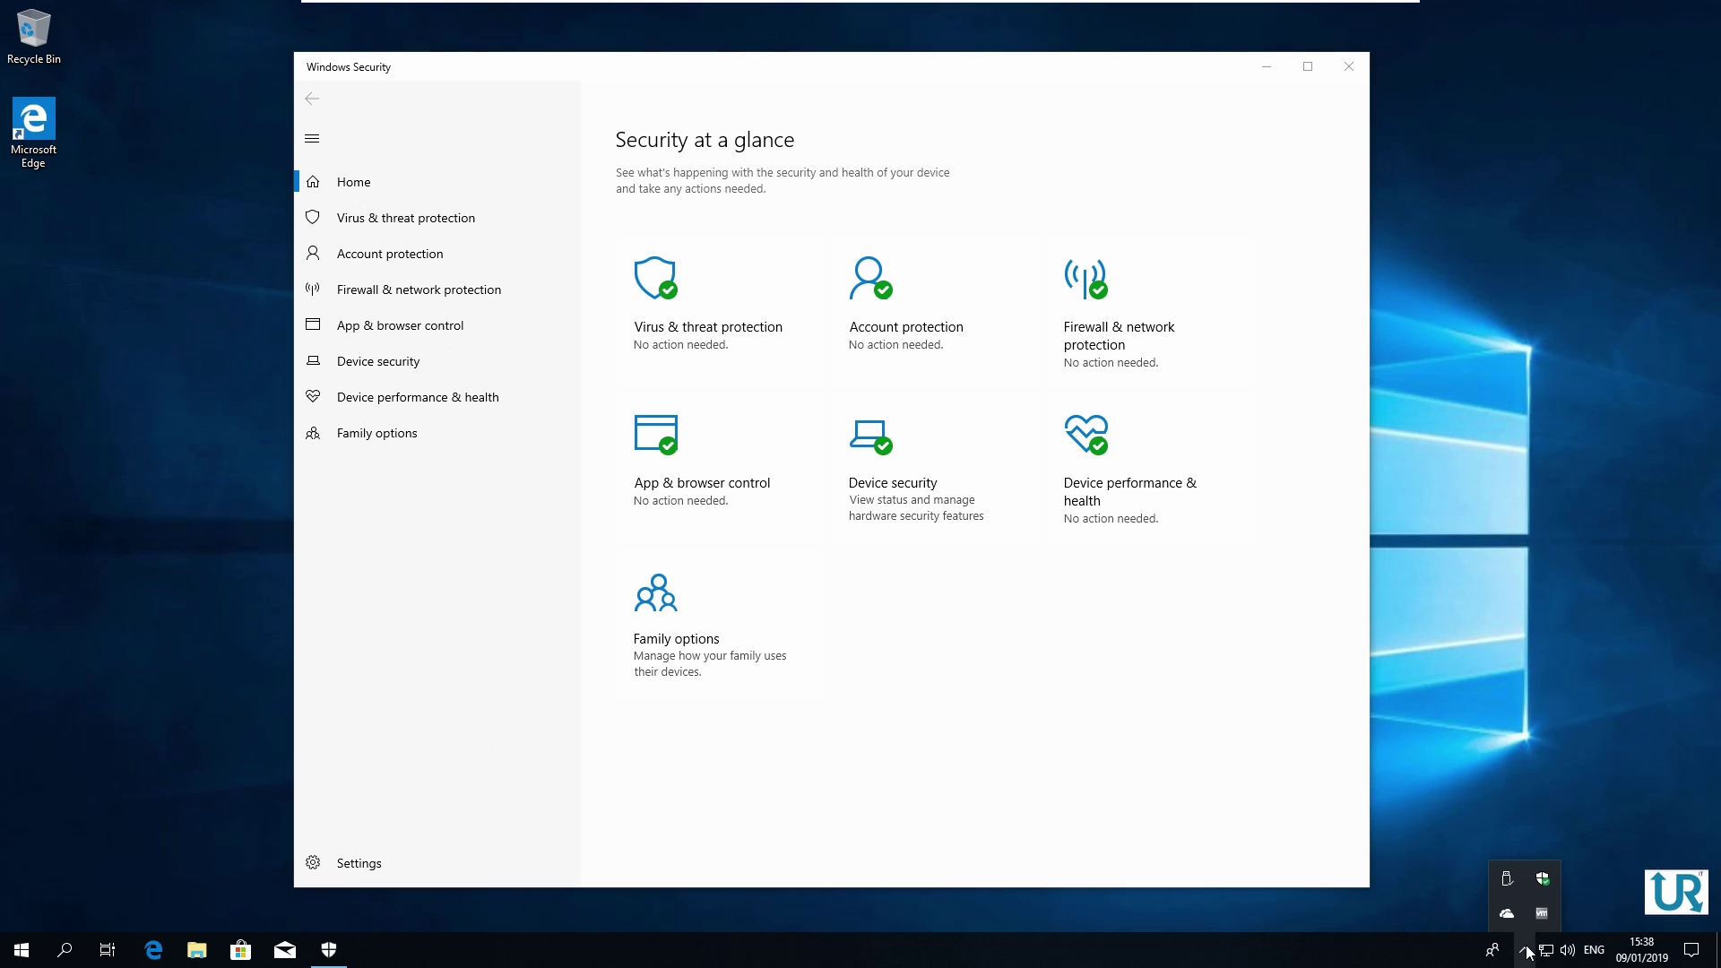
pyautogui.click(1545, 885)
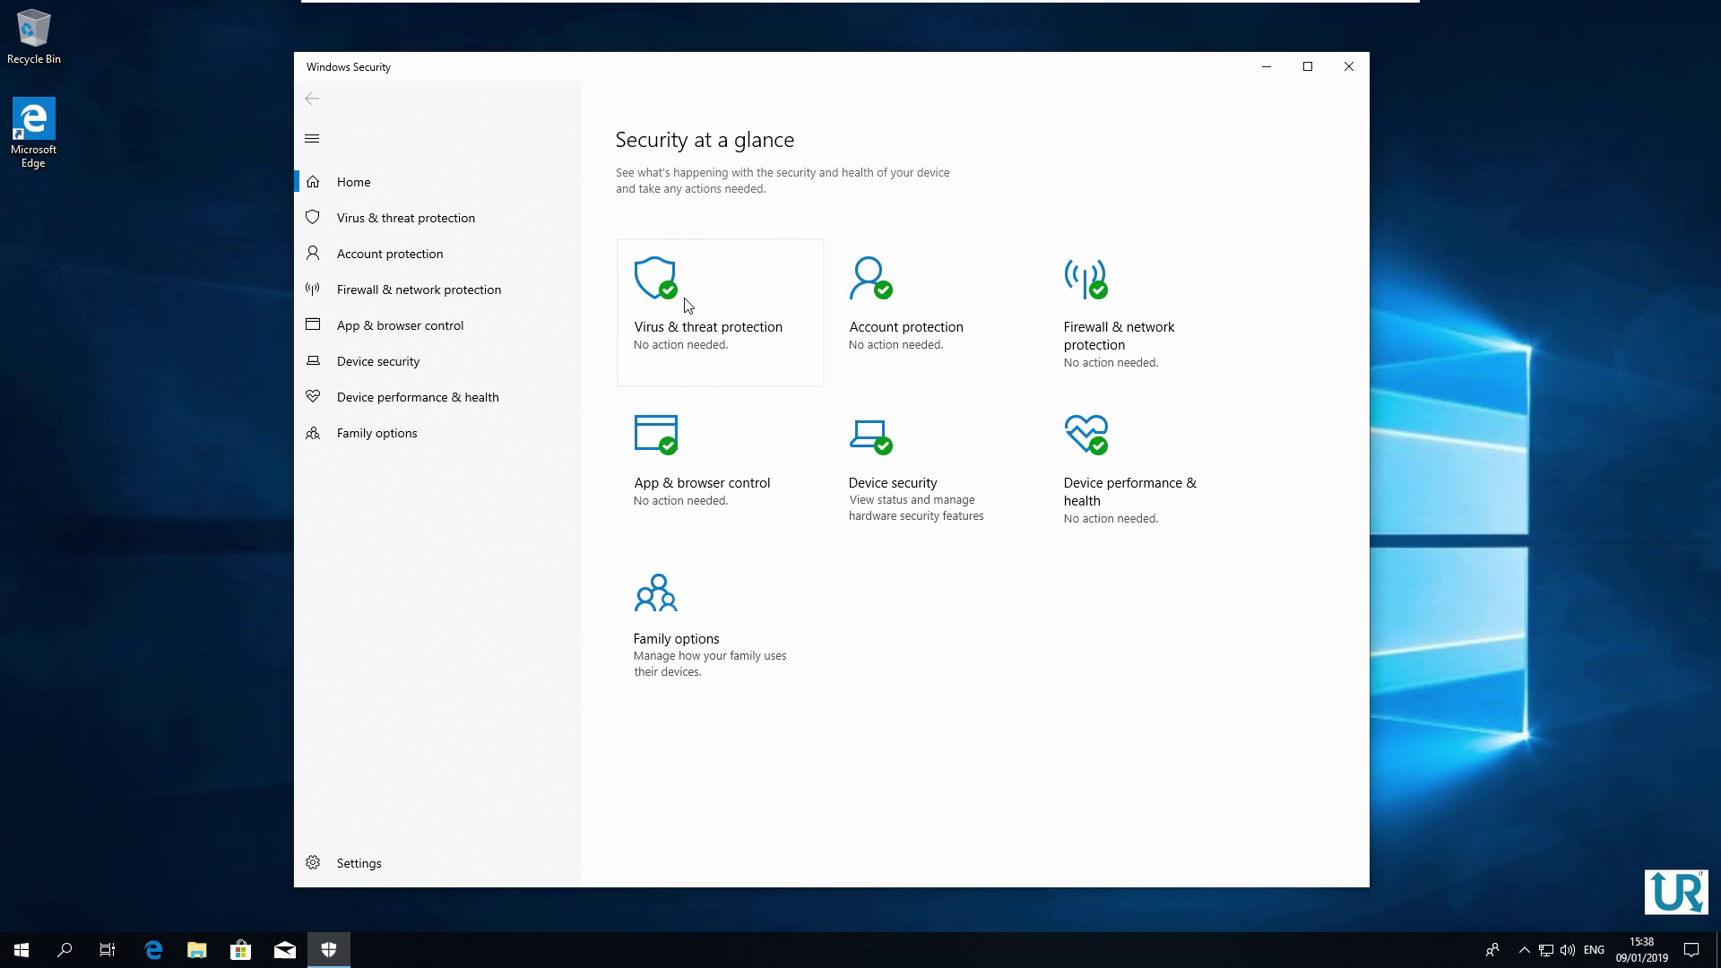
# Go to Virus & threat protection and open its Manage settings page
pyautogui.click(711, 338)
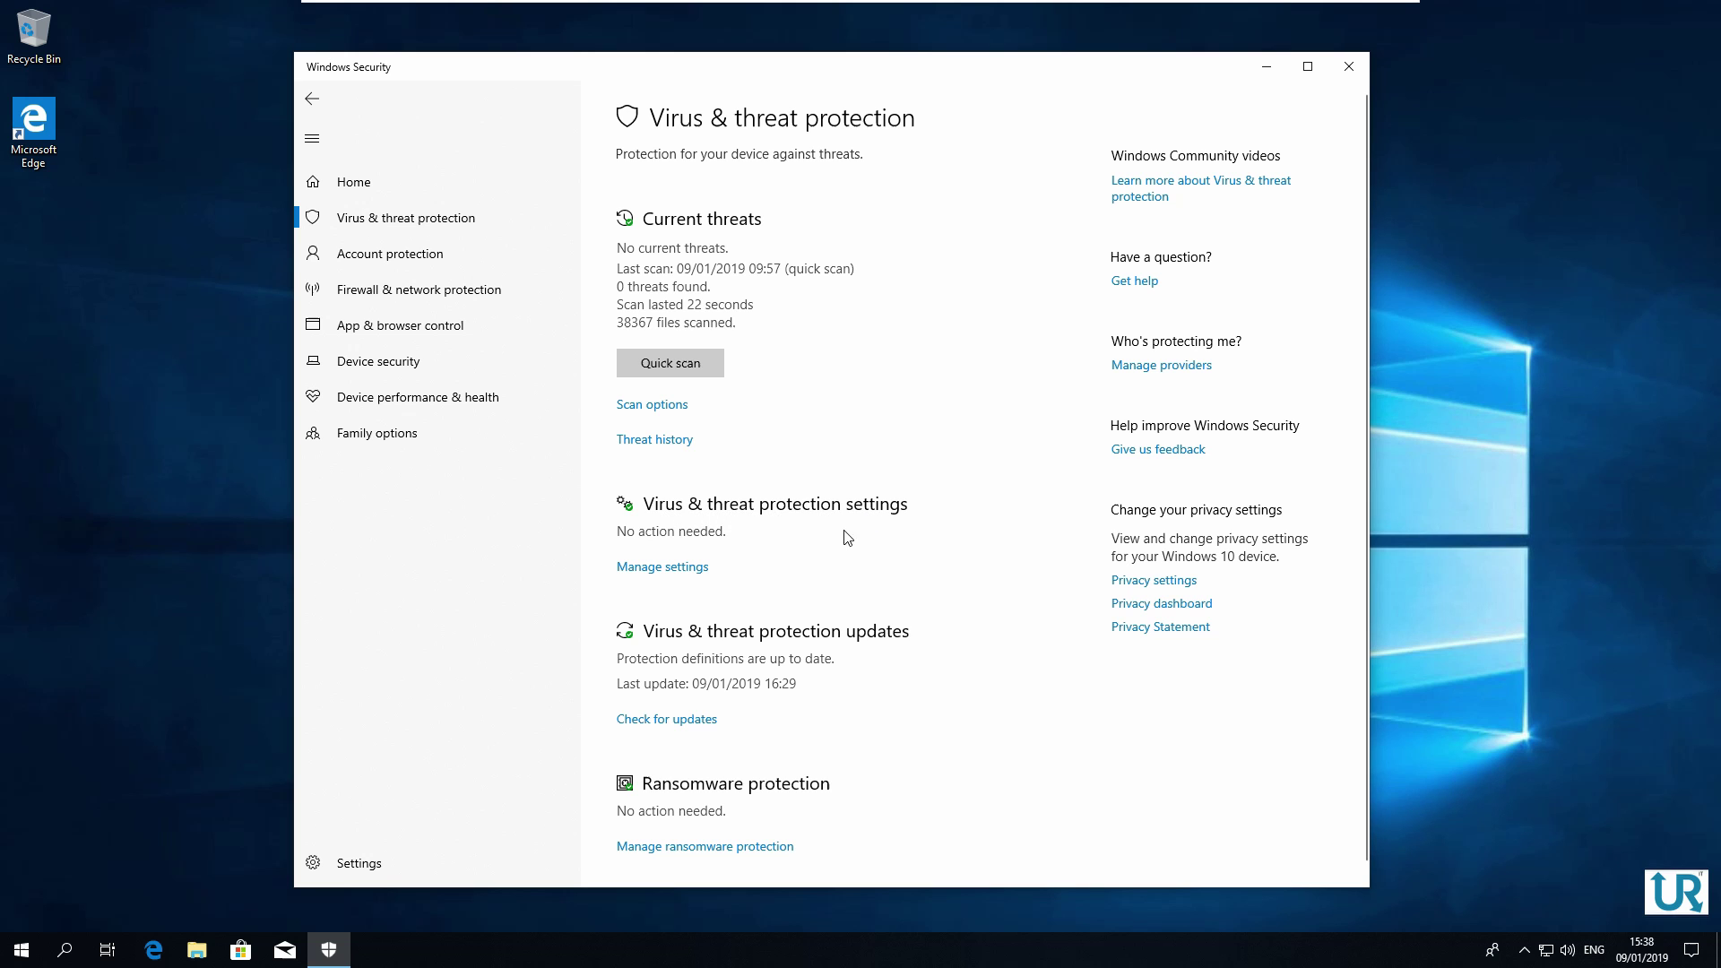
pyautogui.click(663, 568)
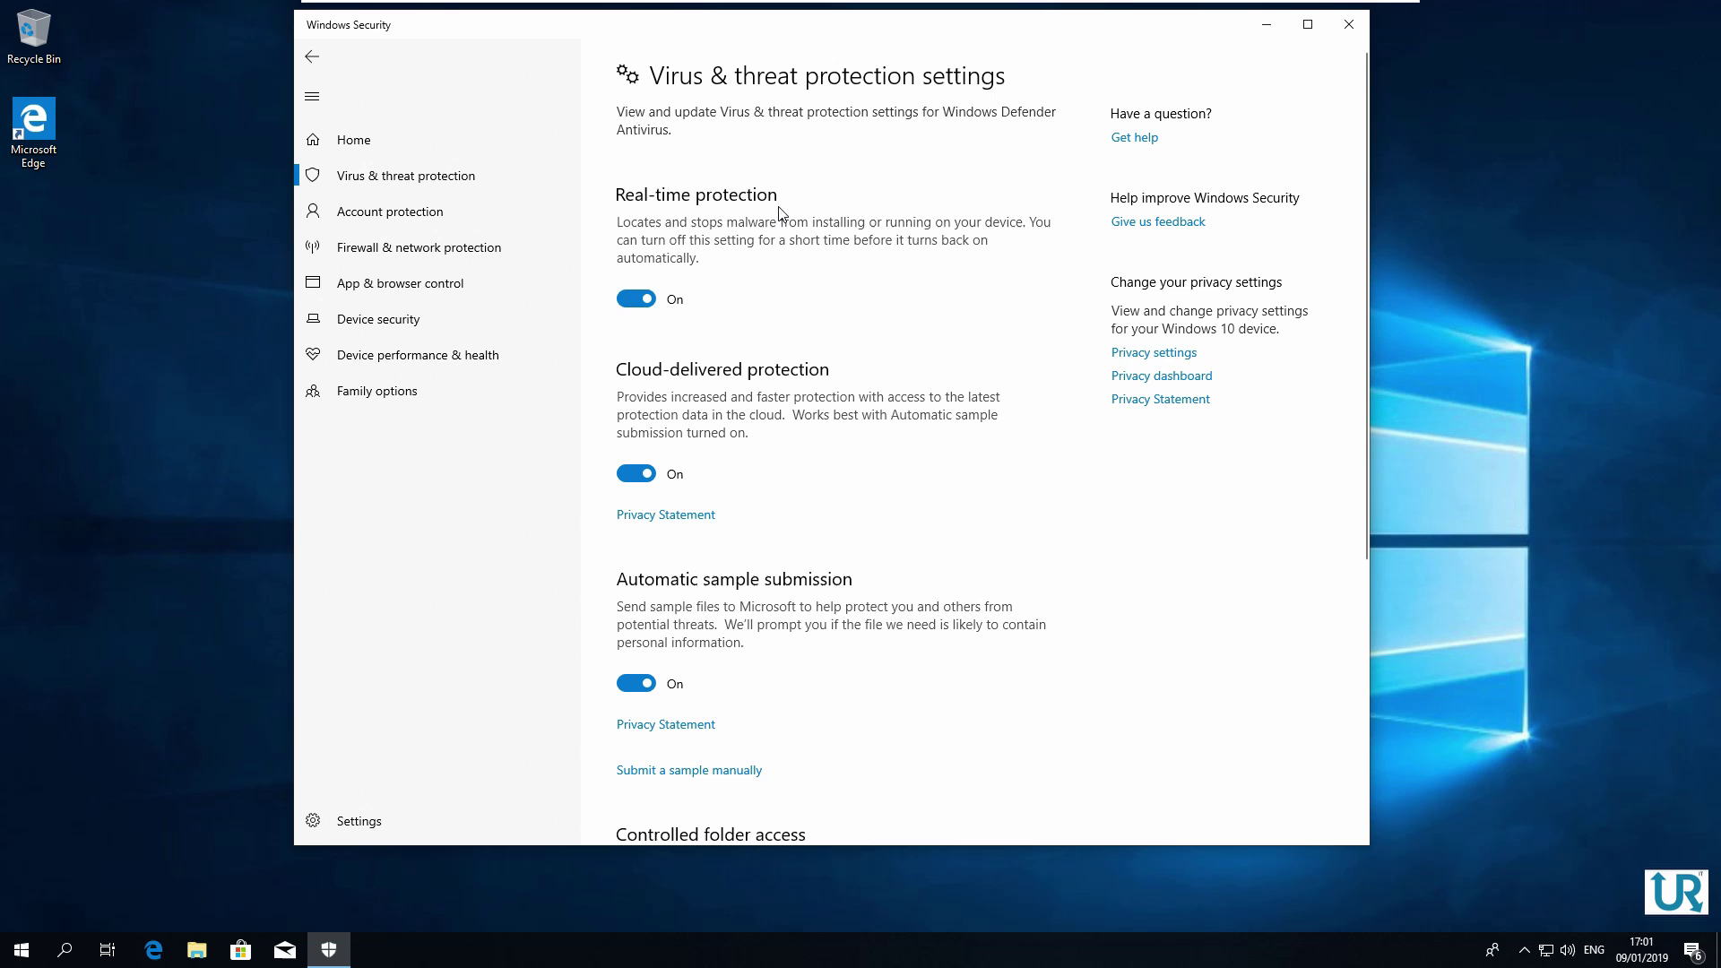
# Switch Real-time protection off and approve the change in the UAC prompt
pyautogui.click(648, 298)
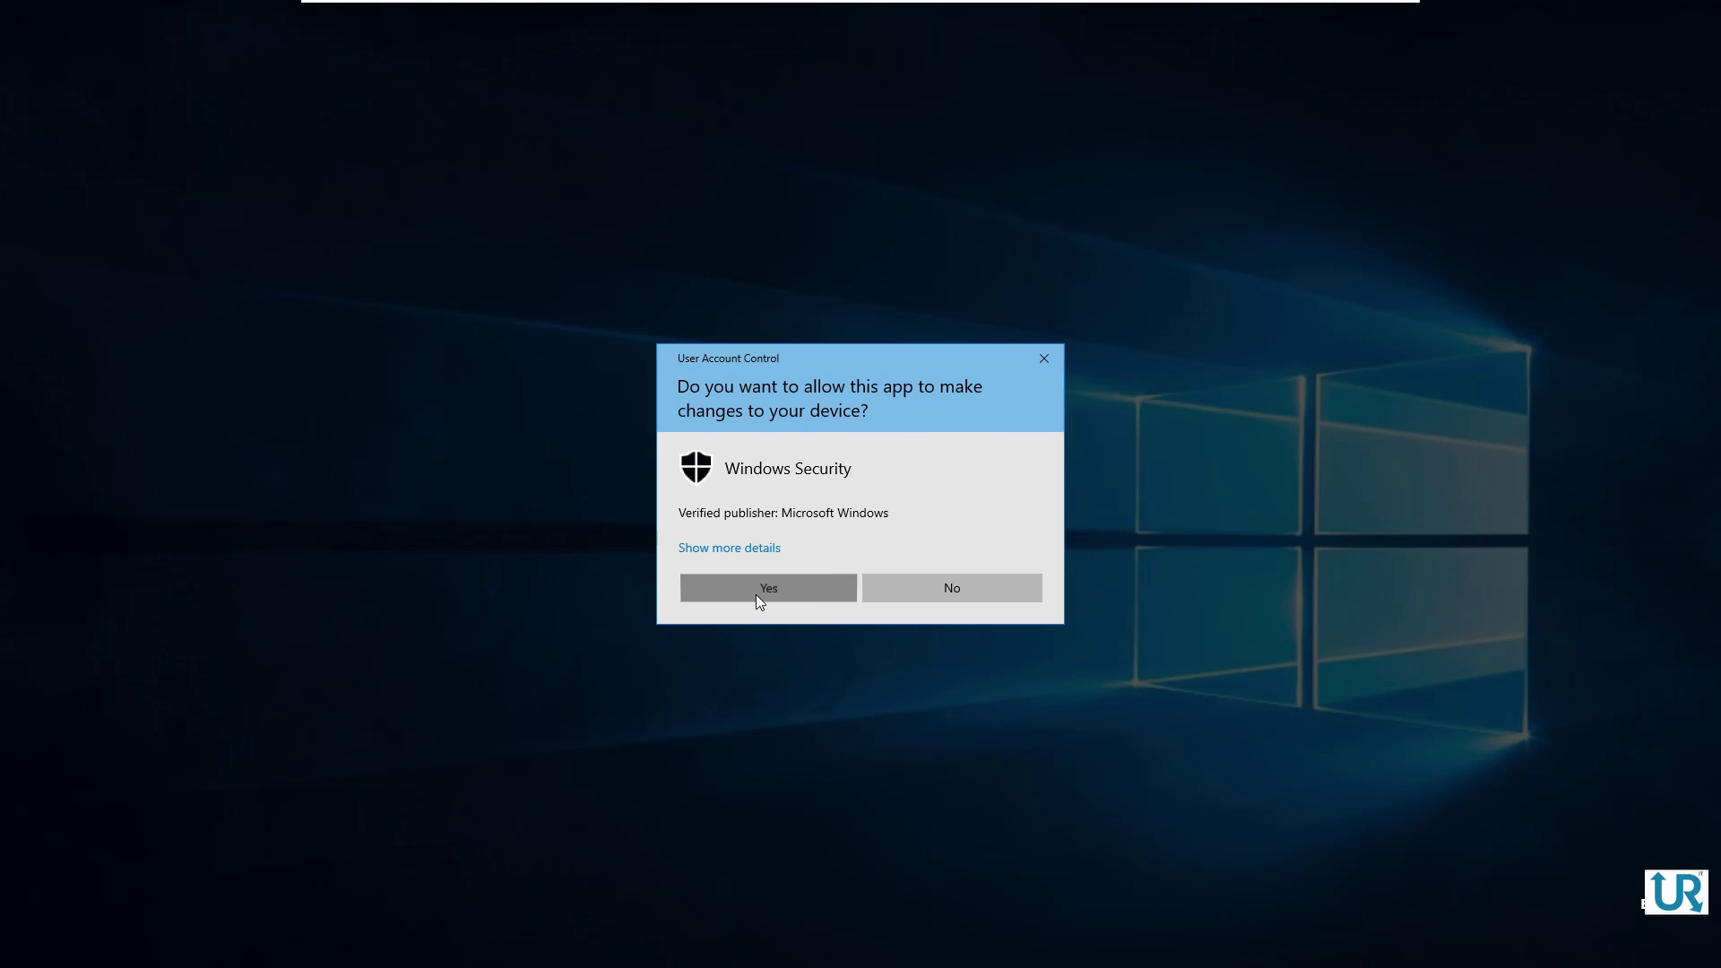
pyautogui.click(762, 588)
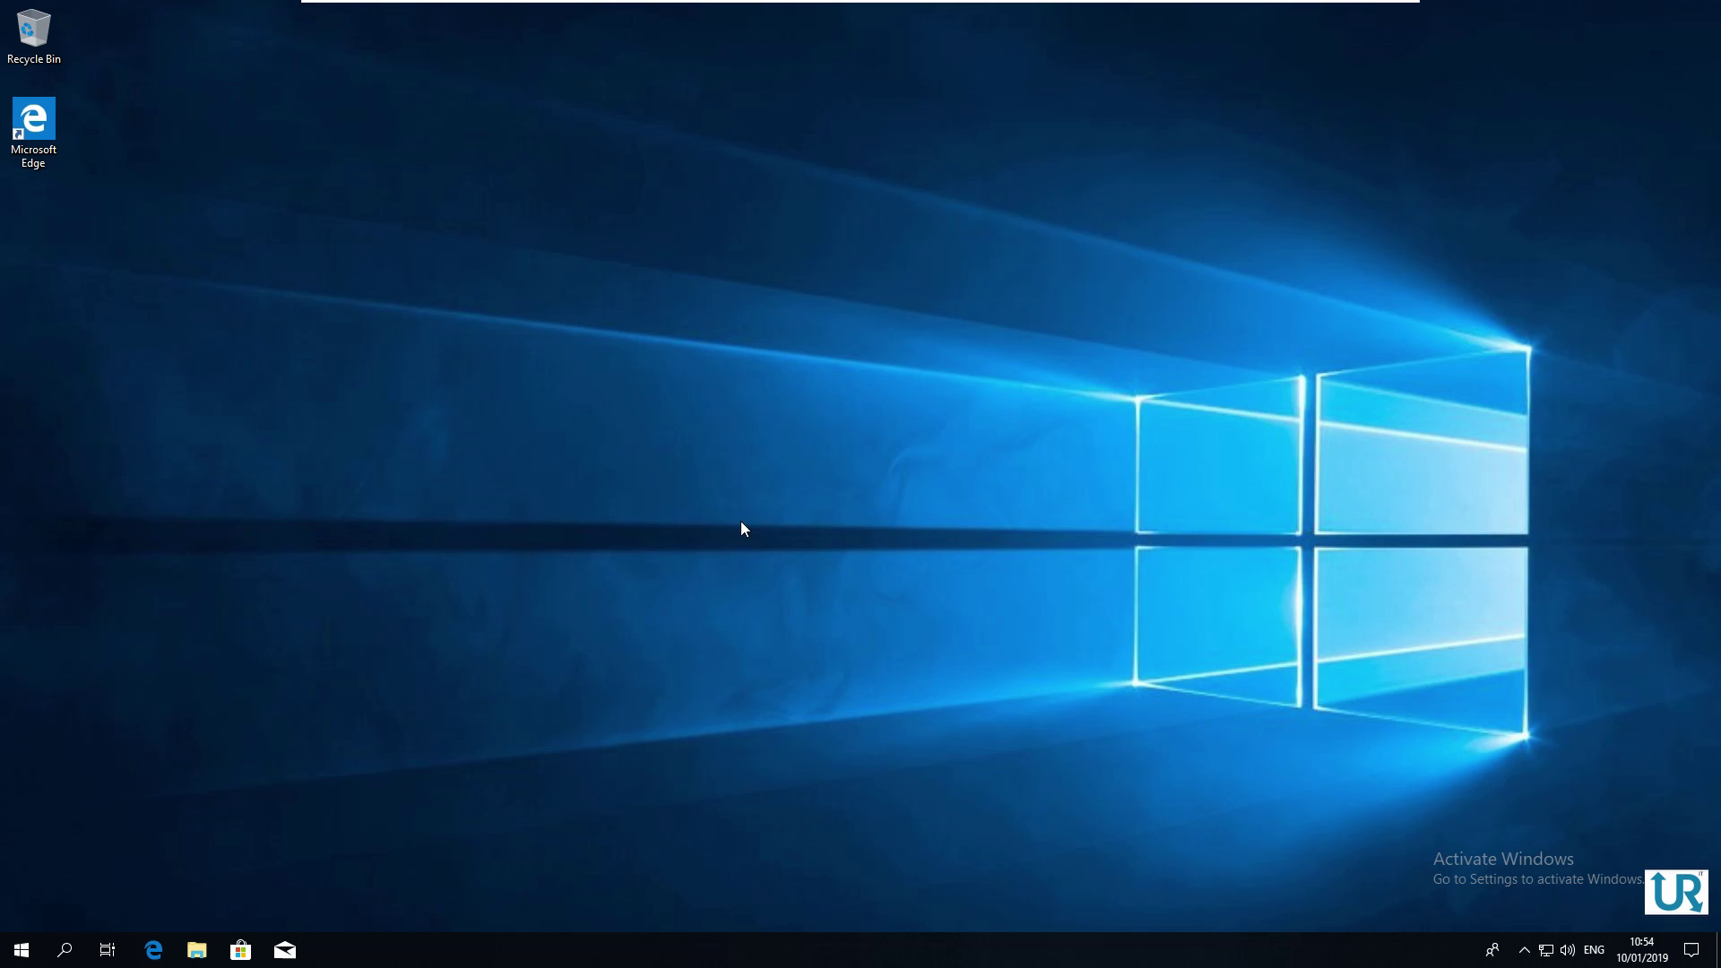
# Launch the Local Group Policy Editor by searching gpedit from Start
pyautogui.click(21, 951)
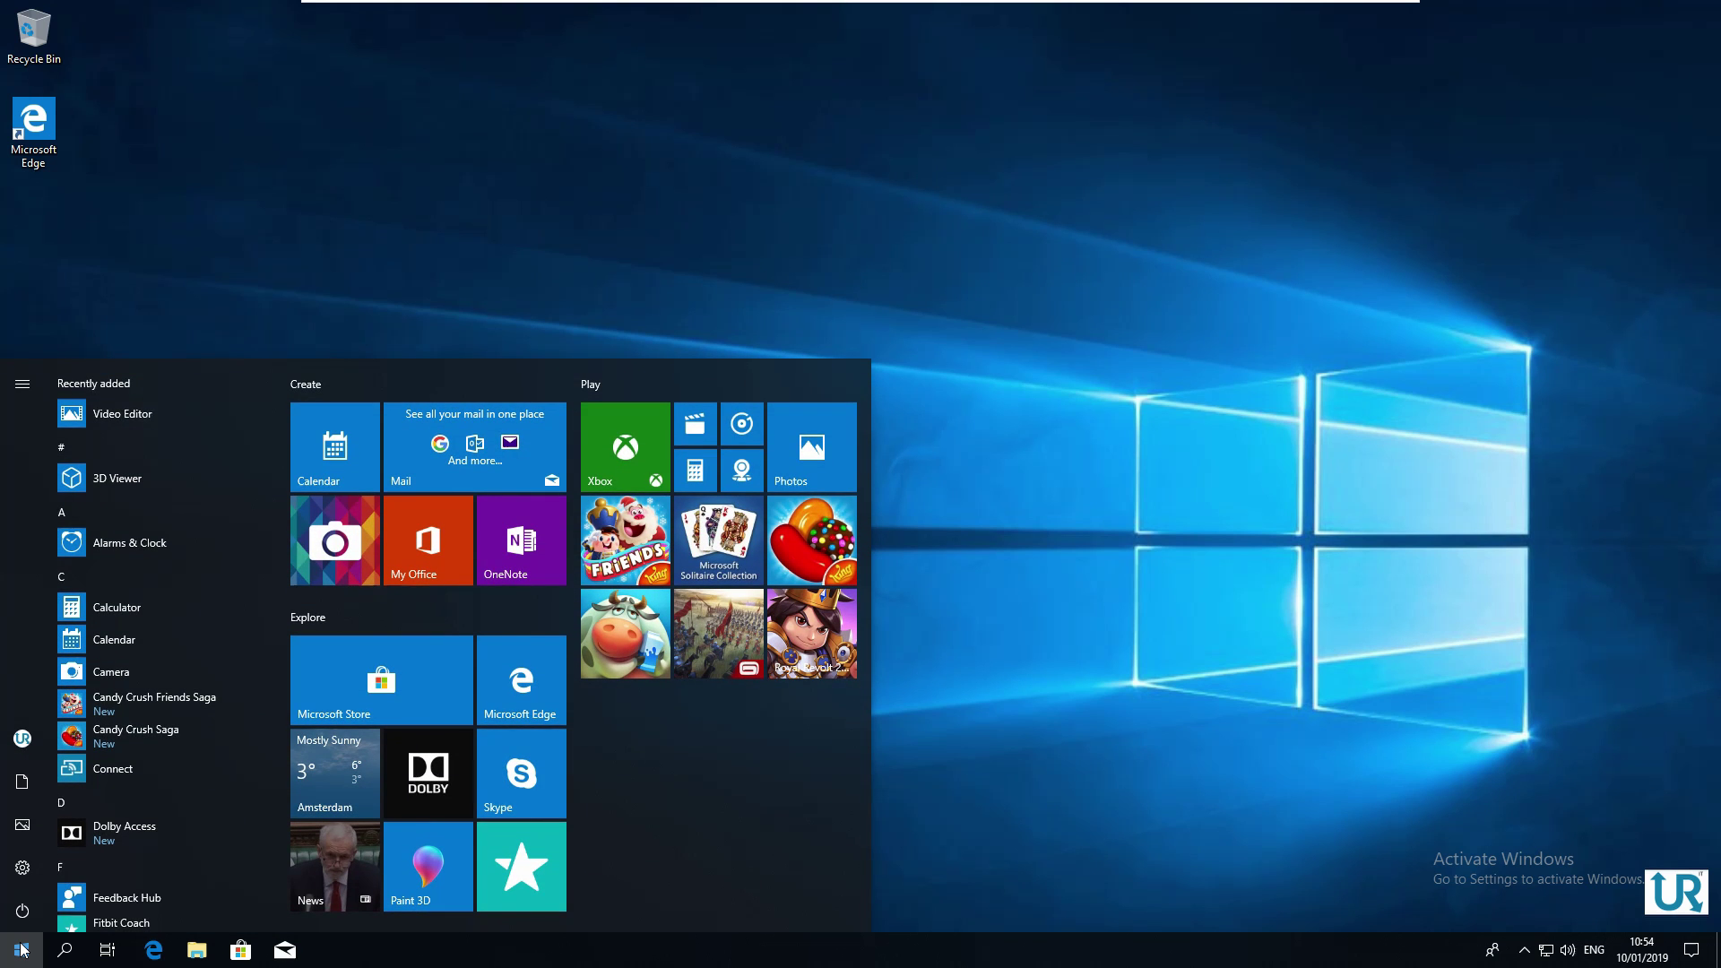
pyautogui.click(22, 951)
pyautogui.write('gpedit')
pyautogui.press('Return')
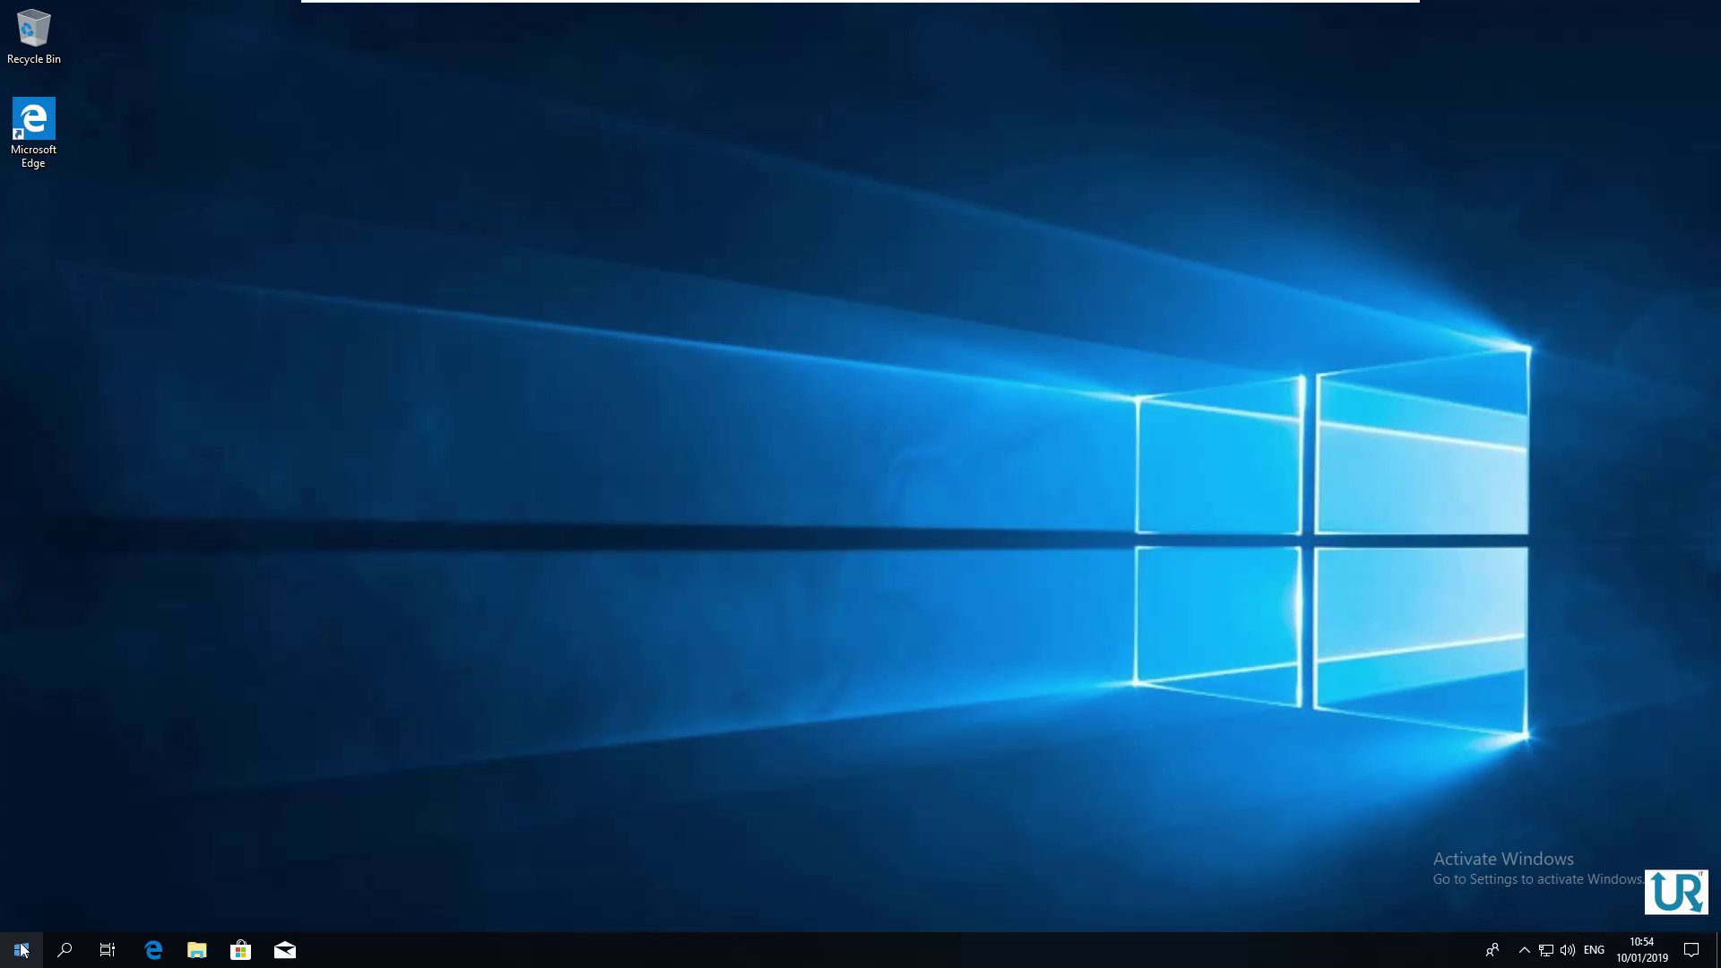
# Maximize the editor and expand Computer Configuration > Administrative Templates > Windows Components > Windows Defender Antivirus
pyautogui.click(754, 153)
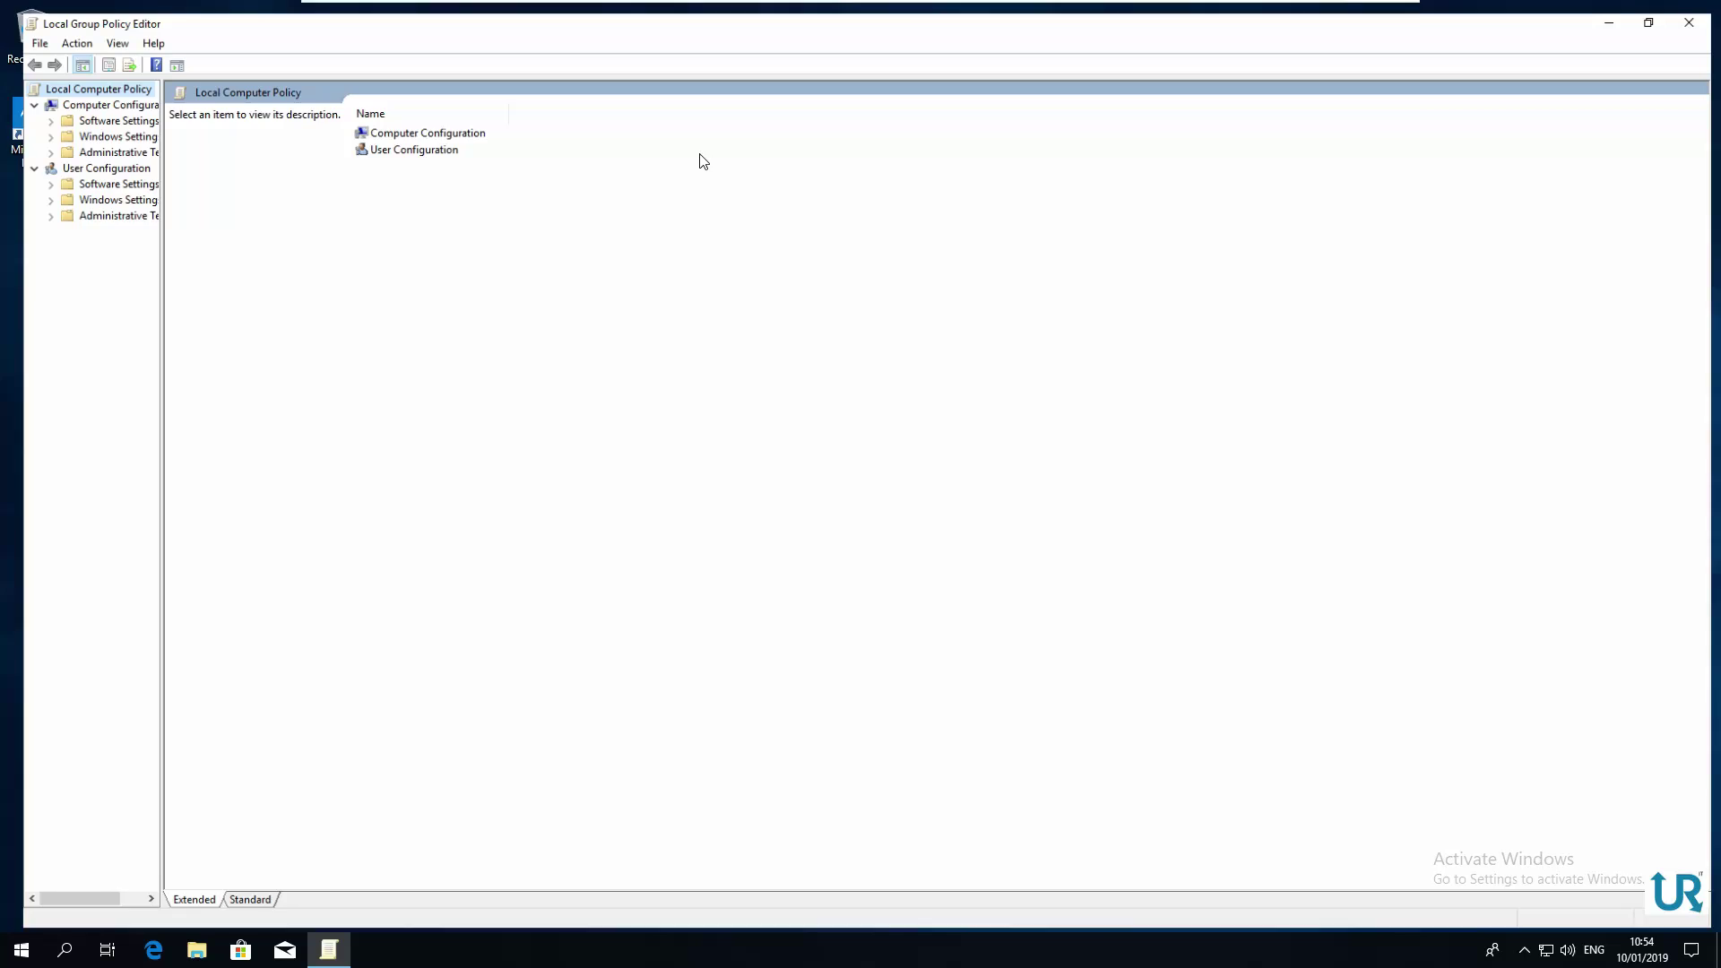
pyautogui.moveTo(142, 212); pyautogui.dragTo(234, 211)
pyautogui.click(82, 95)
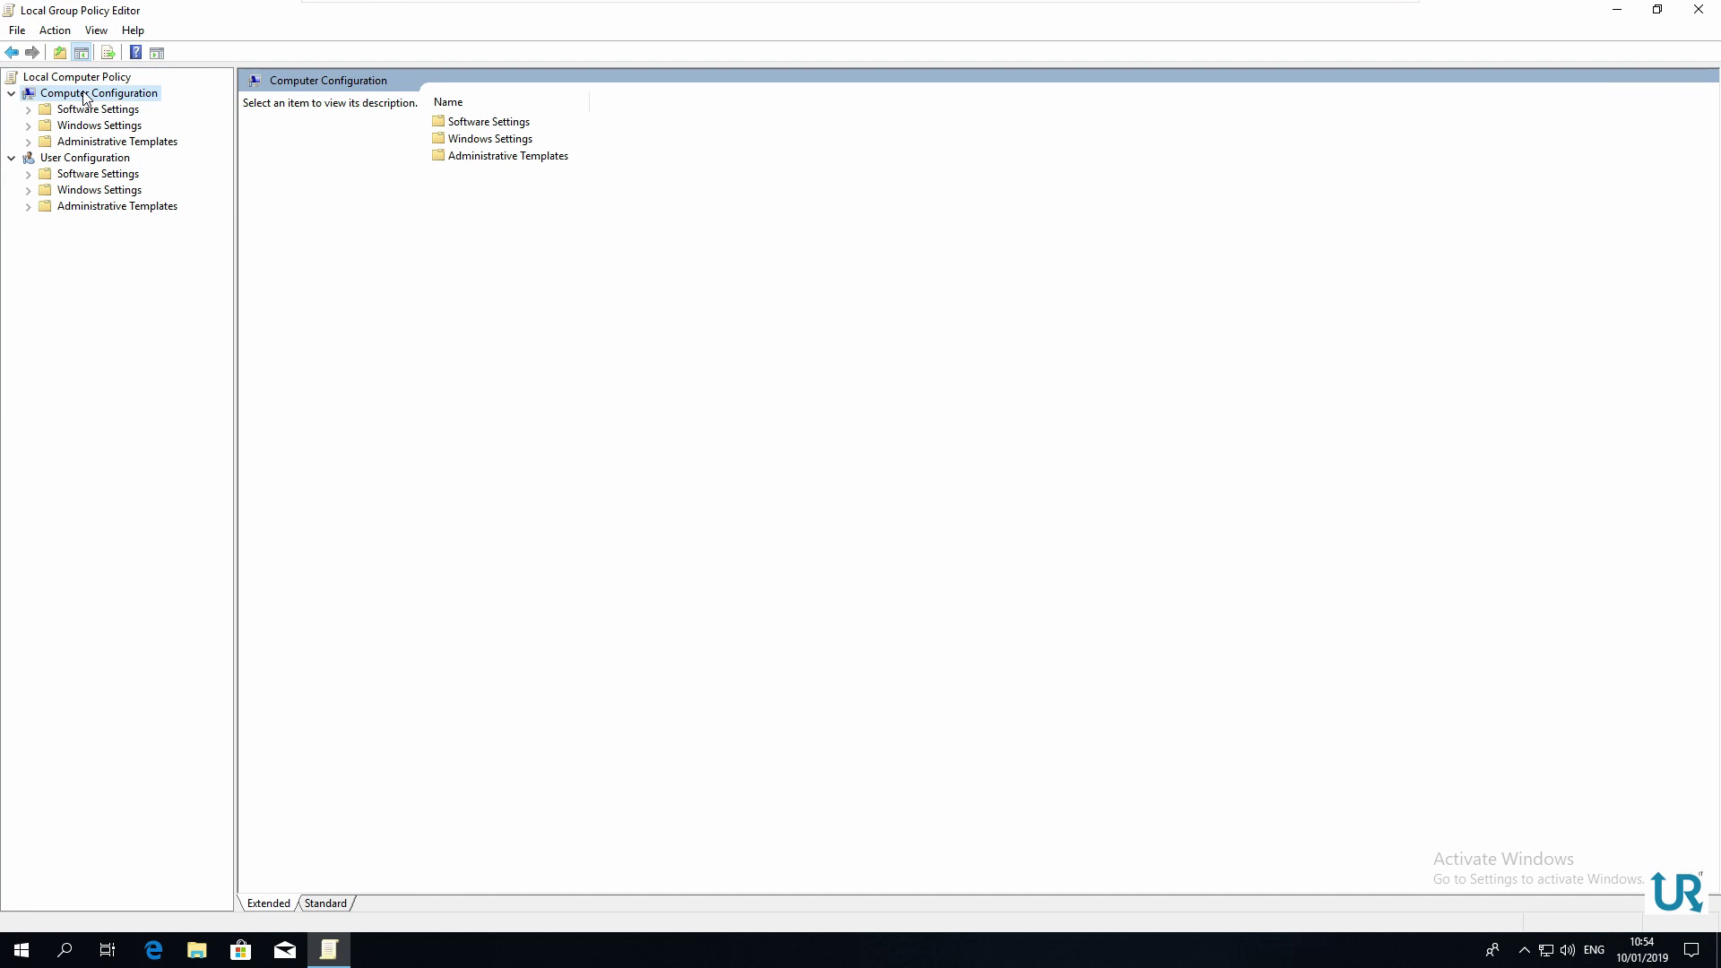
pyautogui.doubleClick(130, 143)
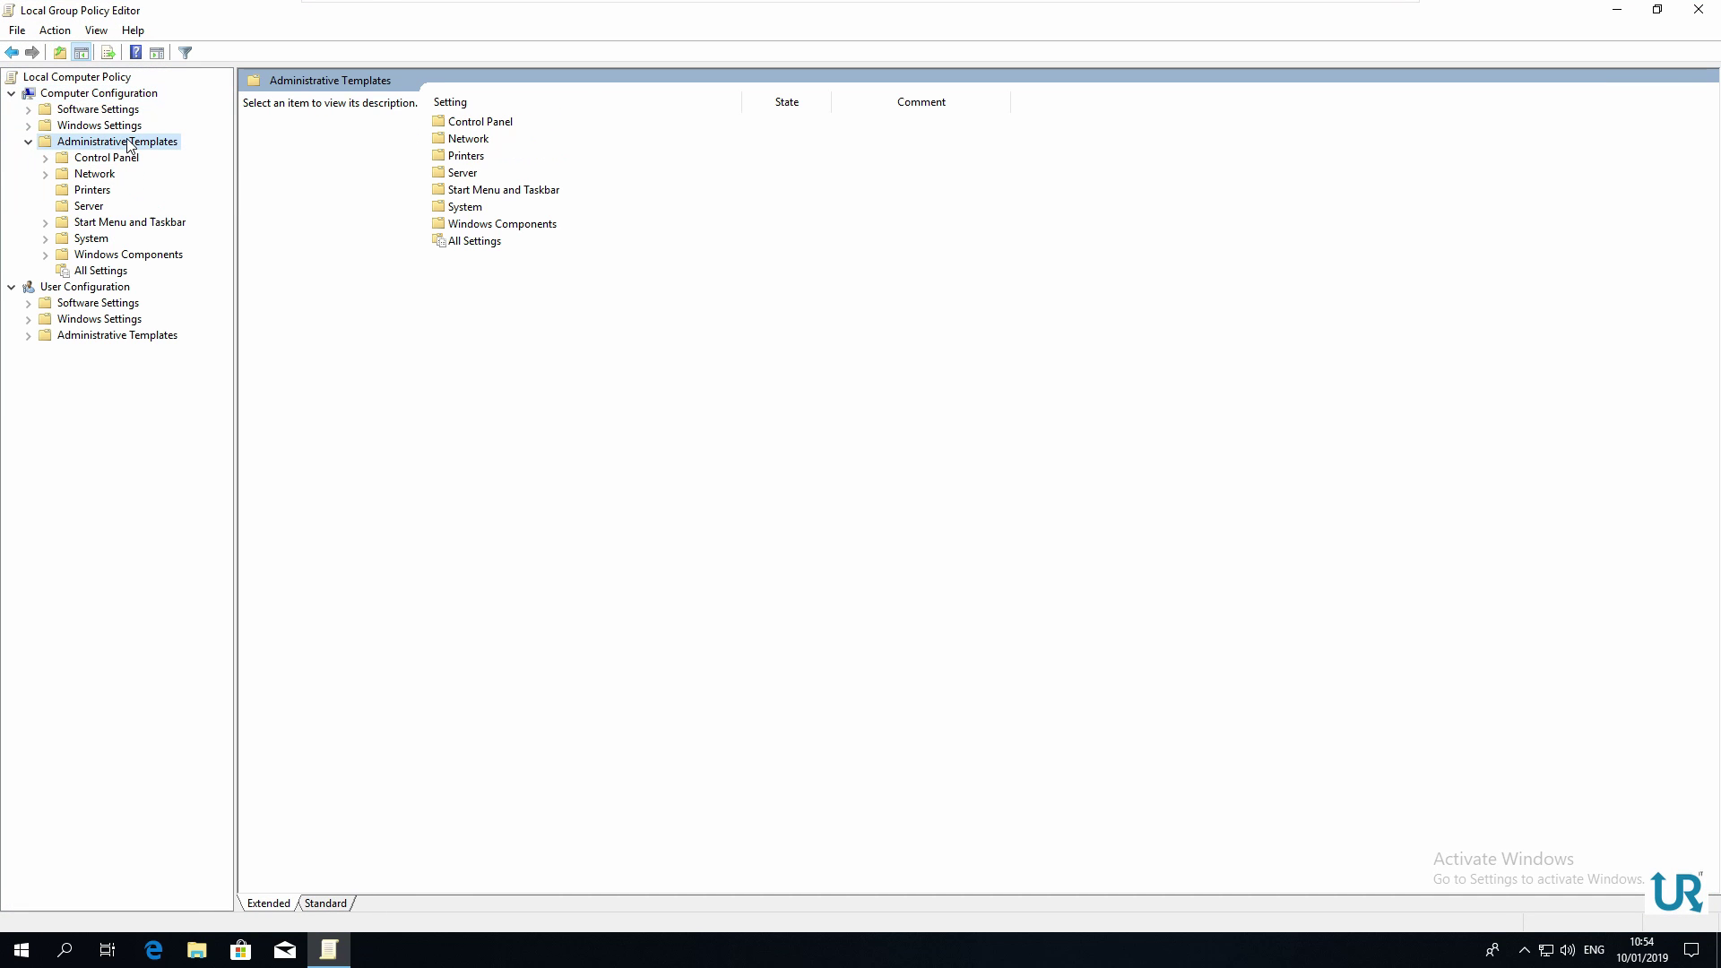
pyautogui.doubleClick(148, 256)
pyautogui.scroll(-13, 160, 310)
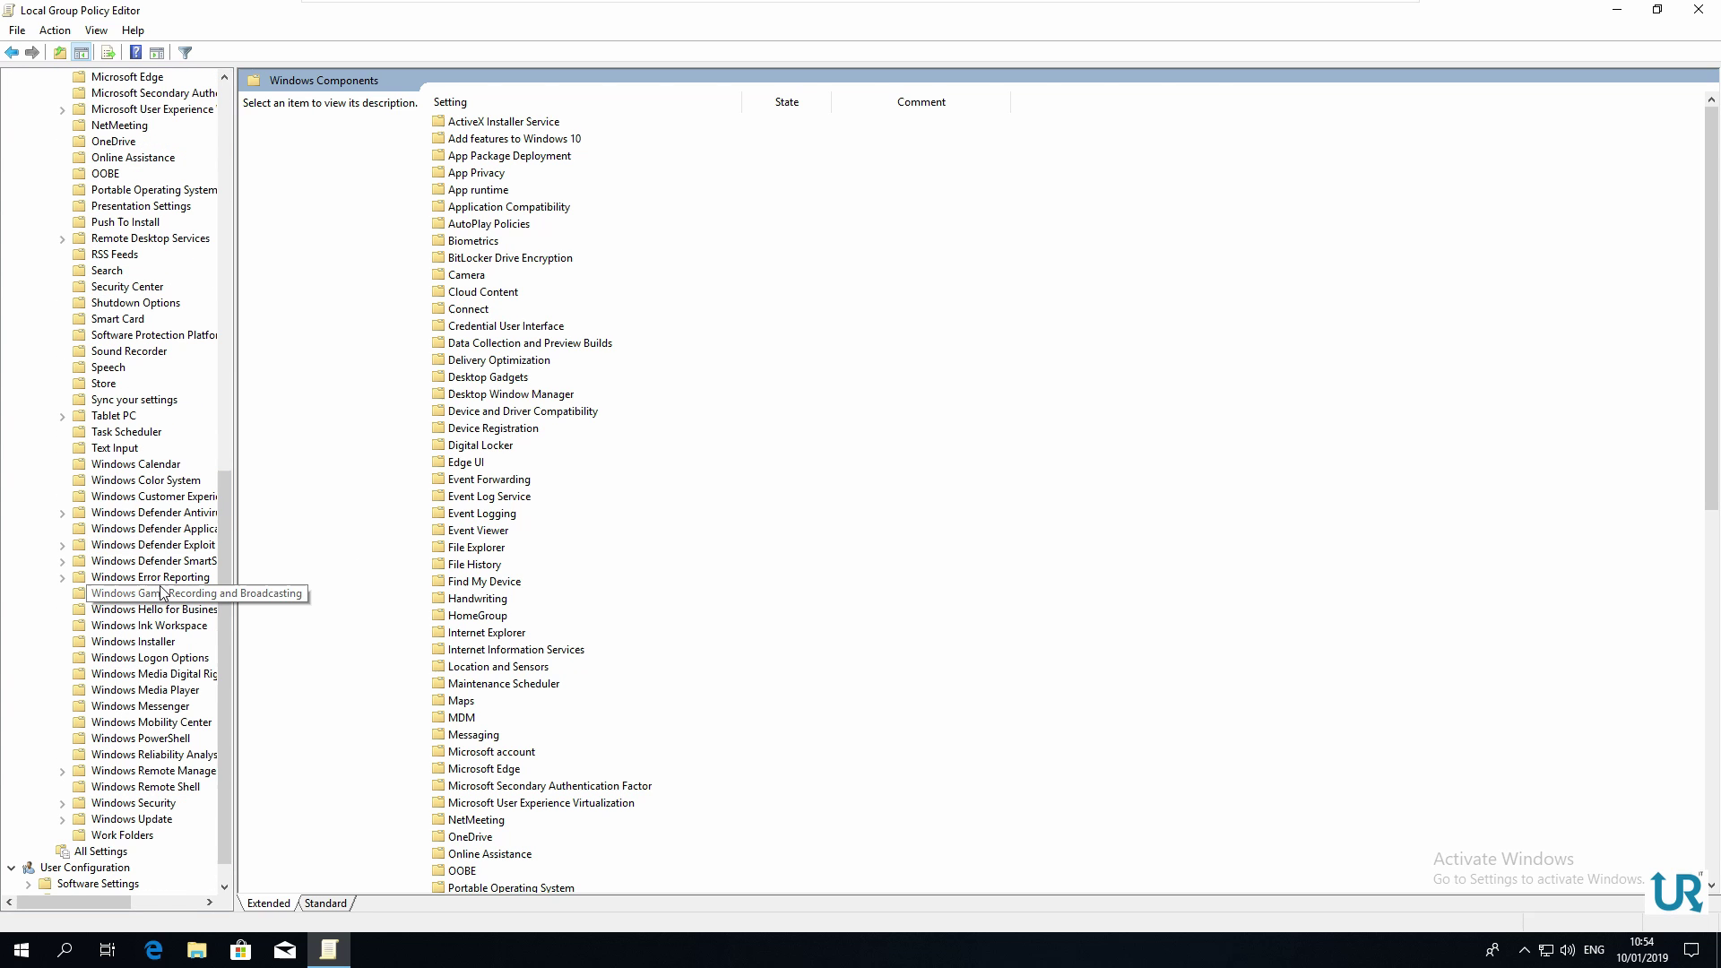
pyautogui.click(178, 514)
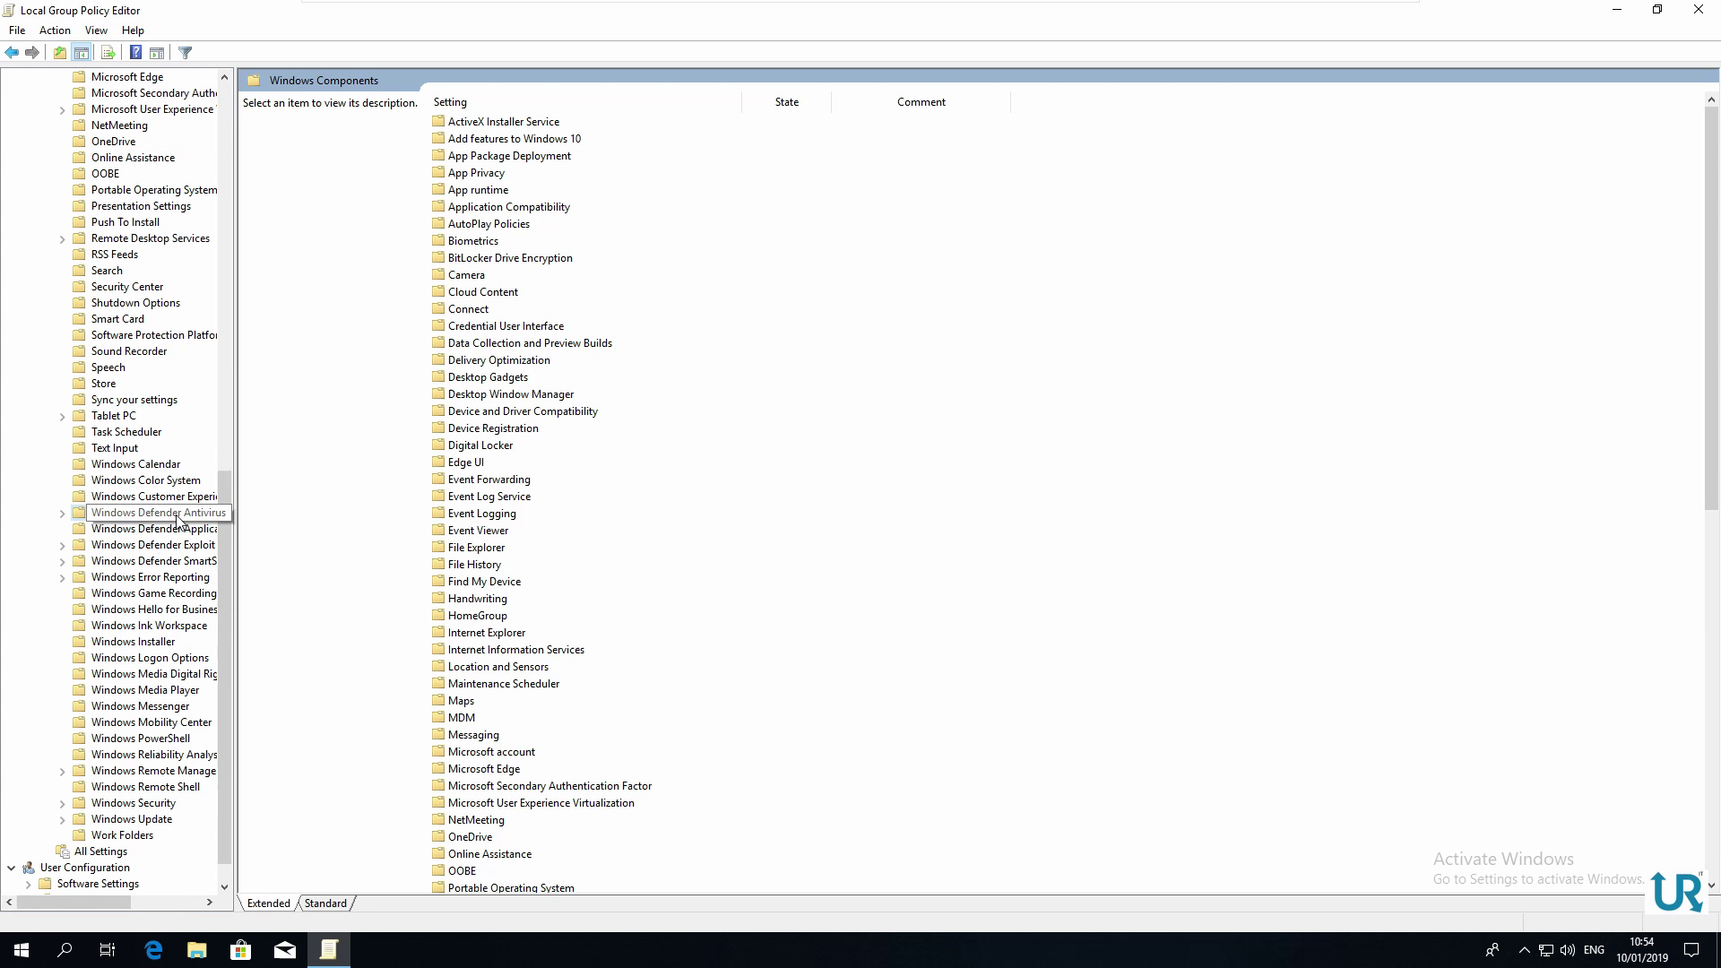
pyautogui.moveTo(234, 523); pyautogui.dragTo(368, 523)
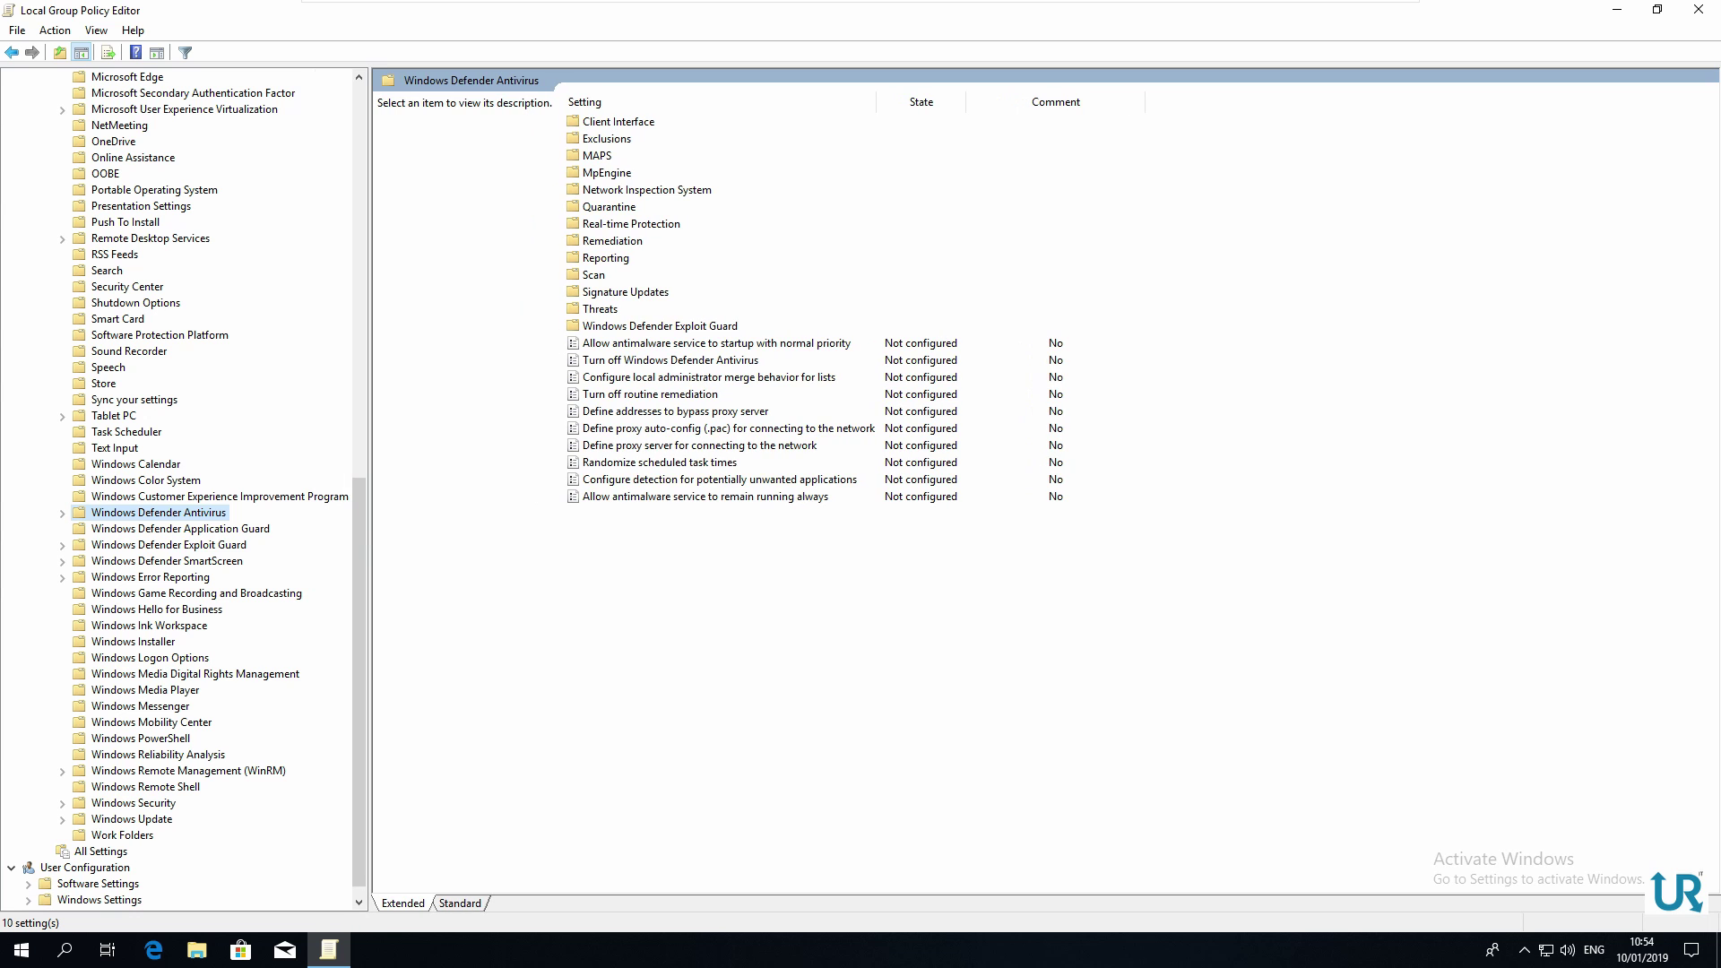
# Set the 'Turn off Windows Defender Antivirus' policy to Enabled, apply it and confirm
pyautogui.doubleClick(693, 362)
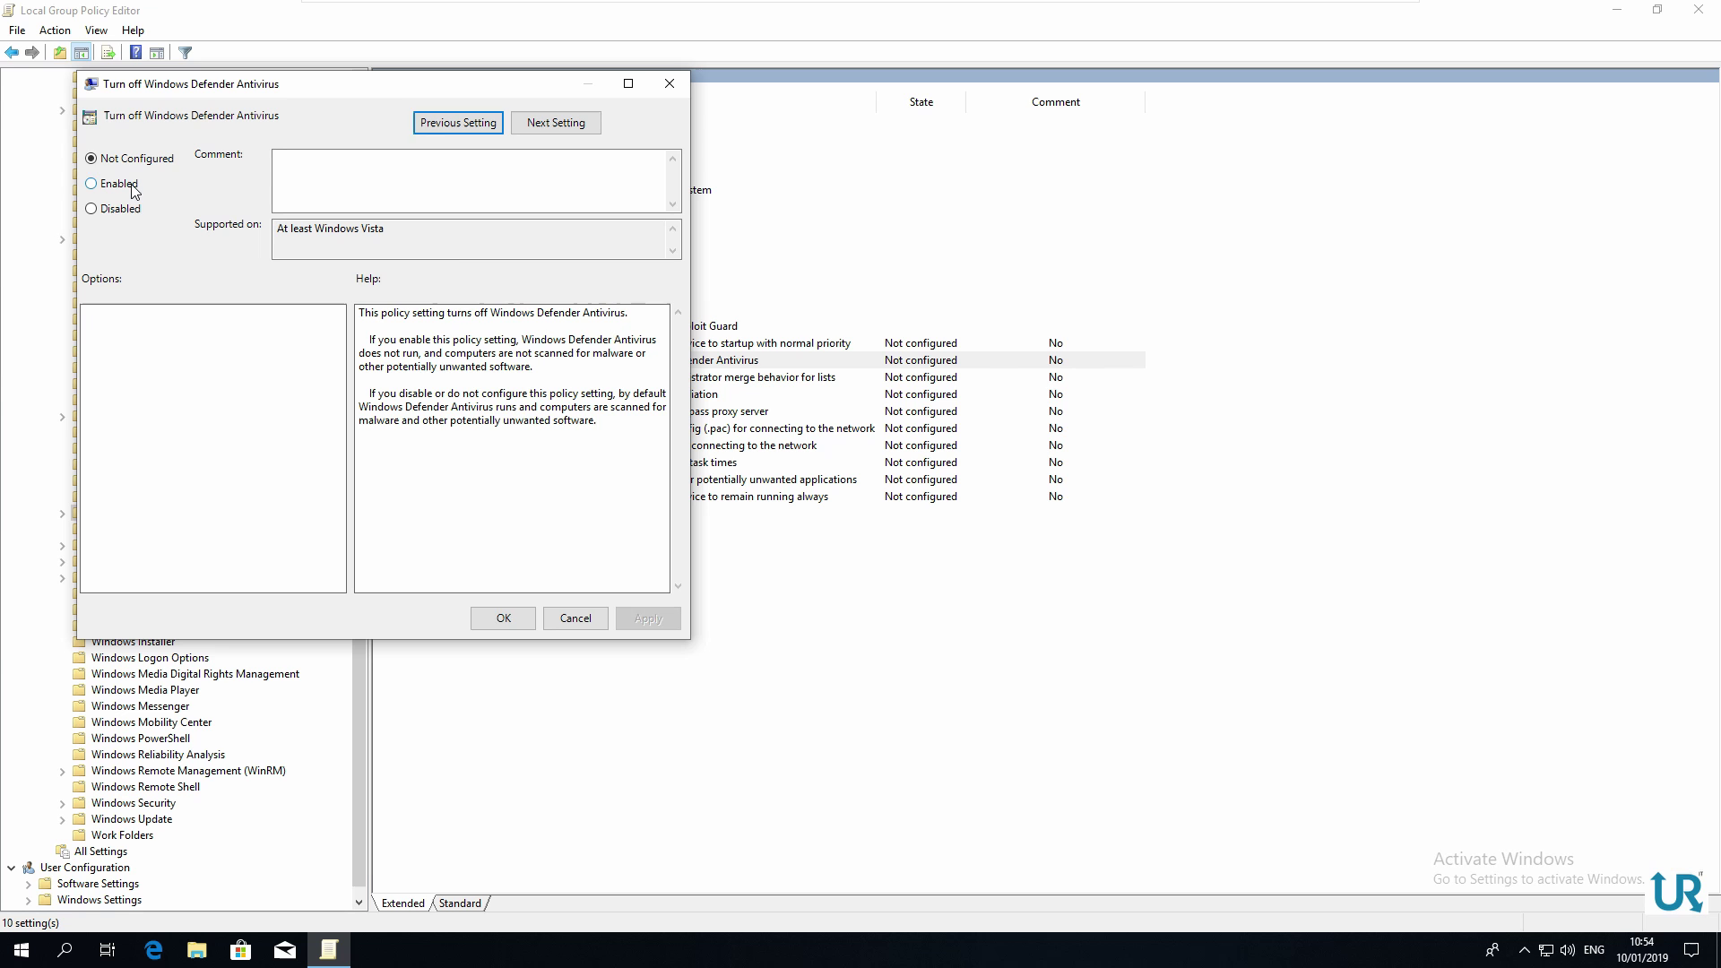
pyautogui.click(131, 186)
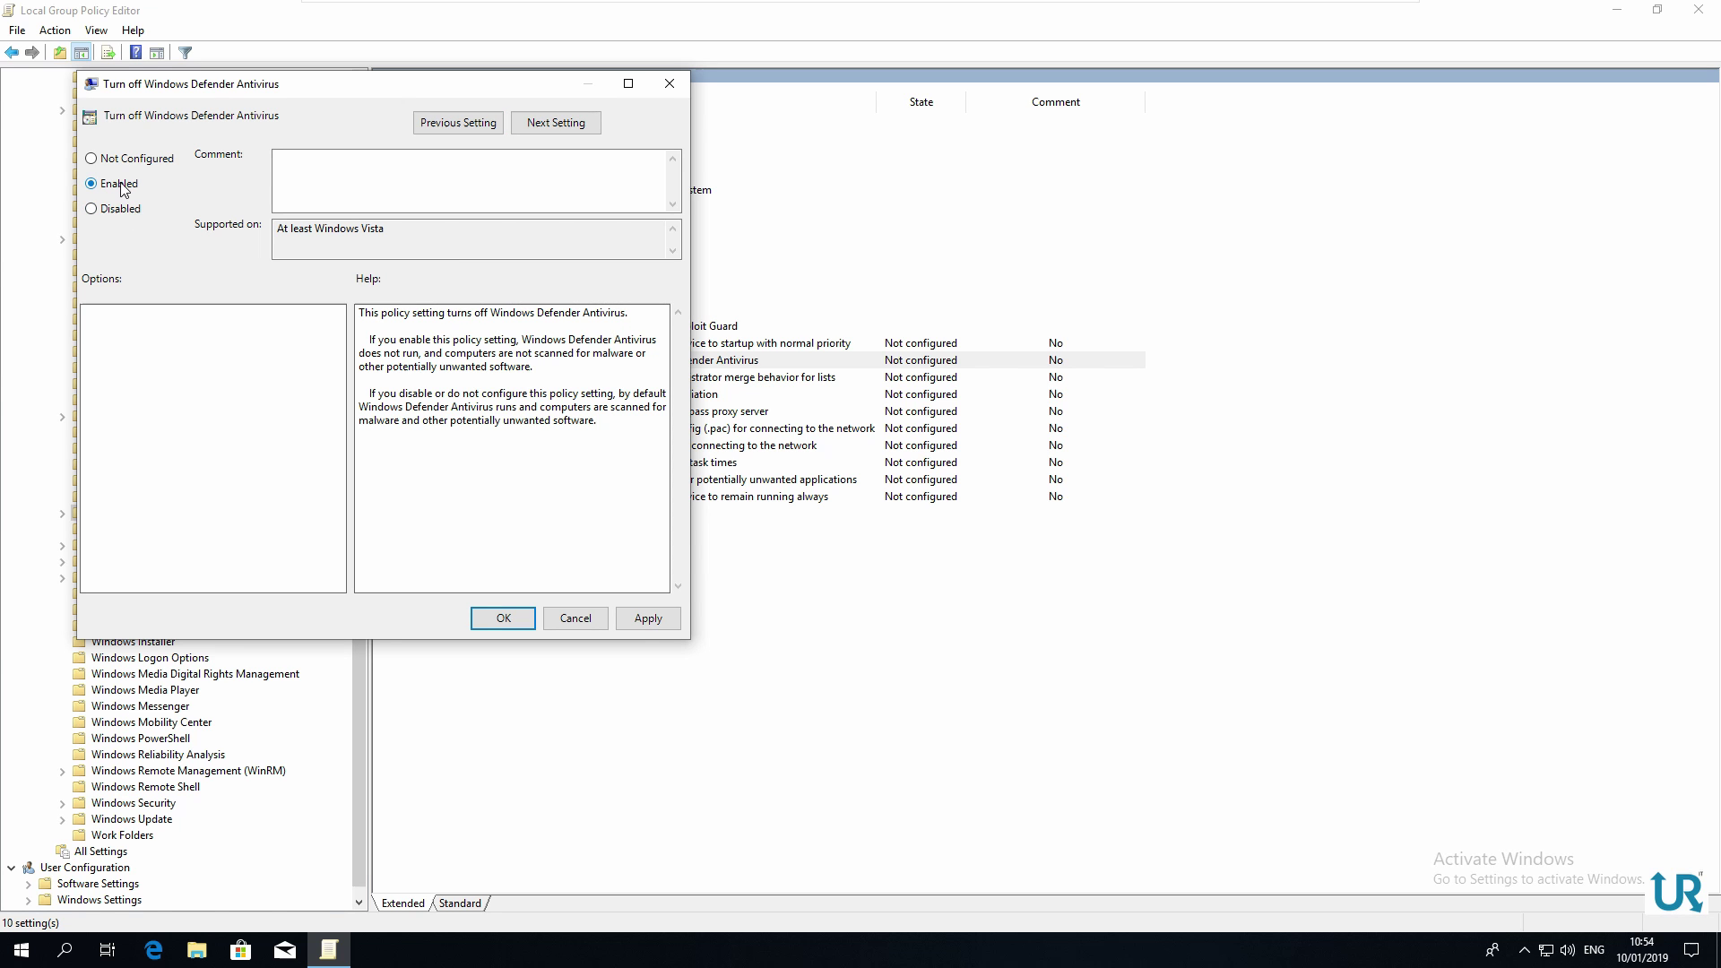
pyautogui.click(648, 619)
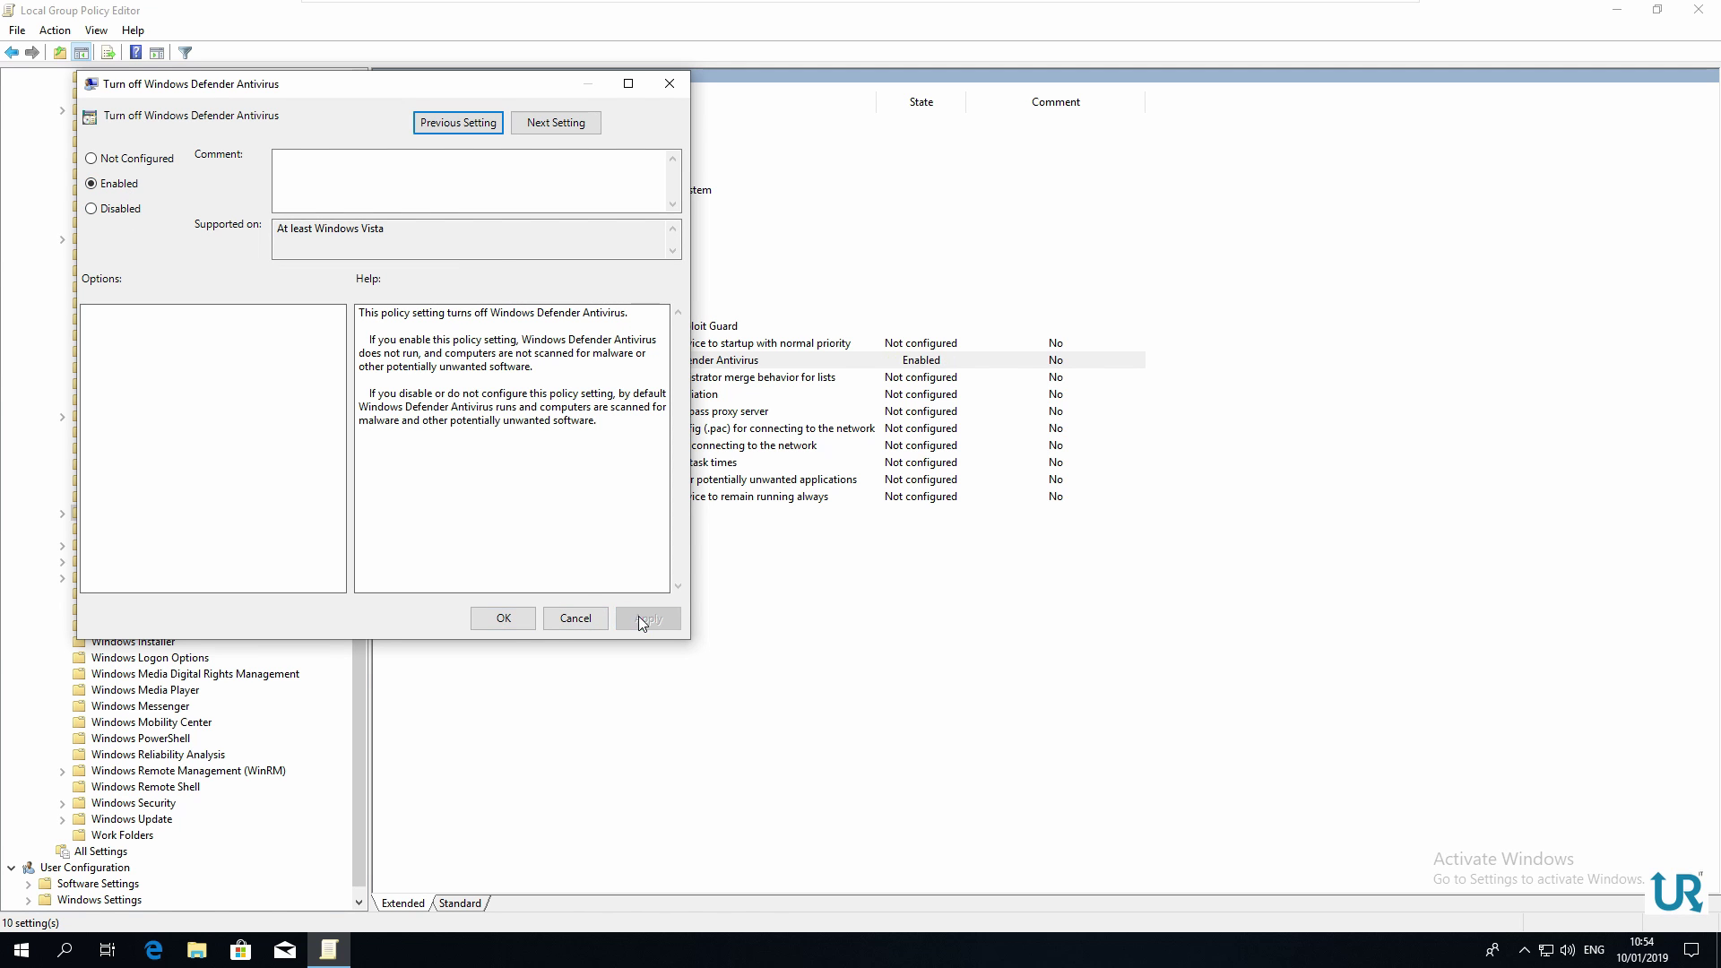
pyautogui.click(517, 627)
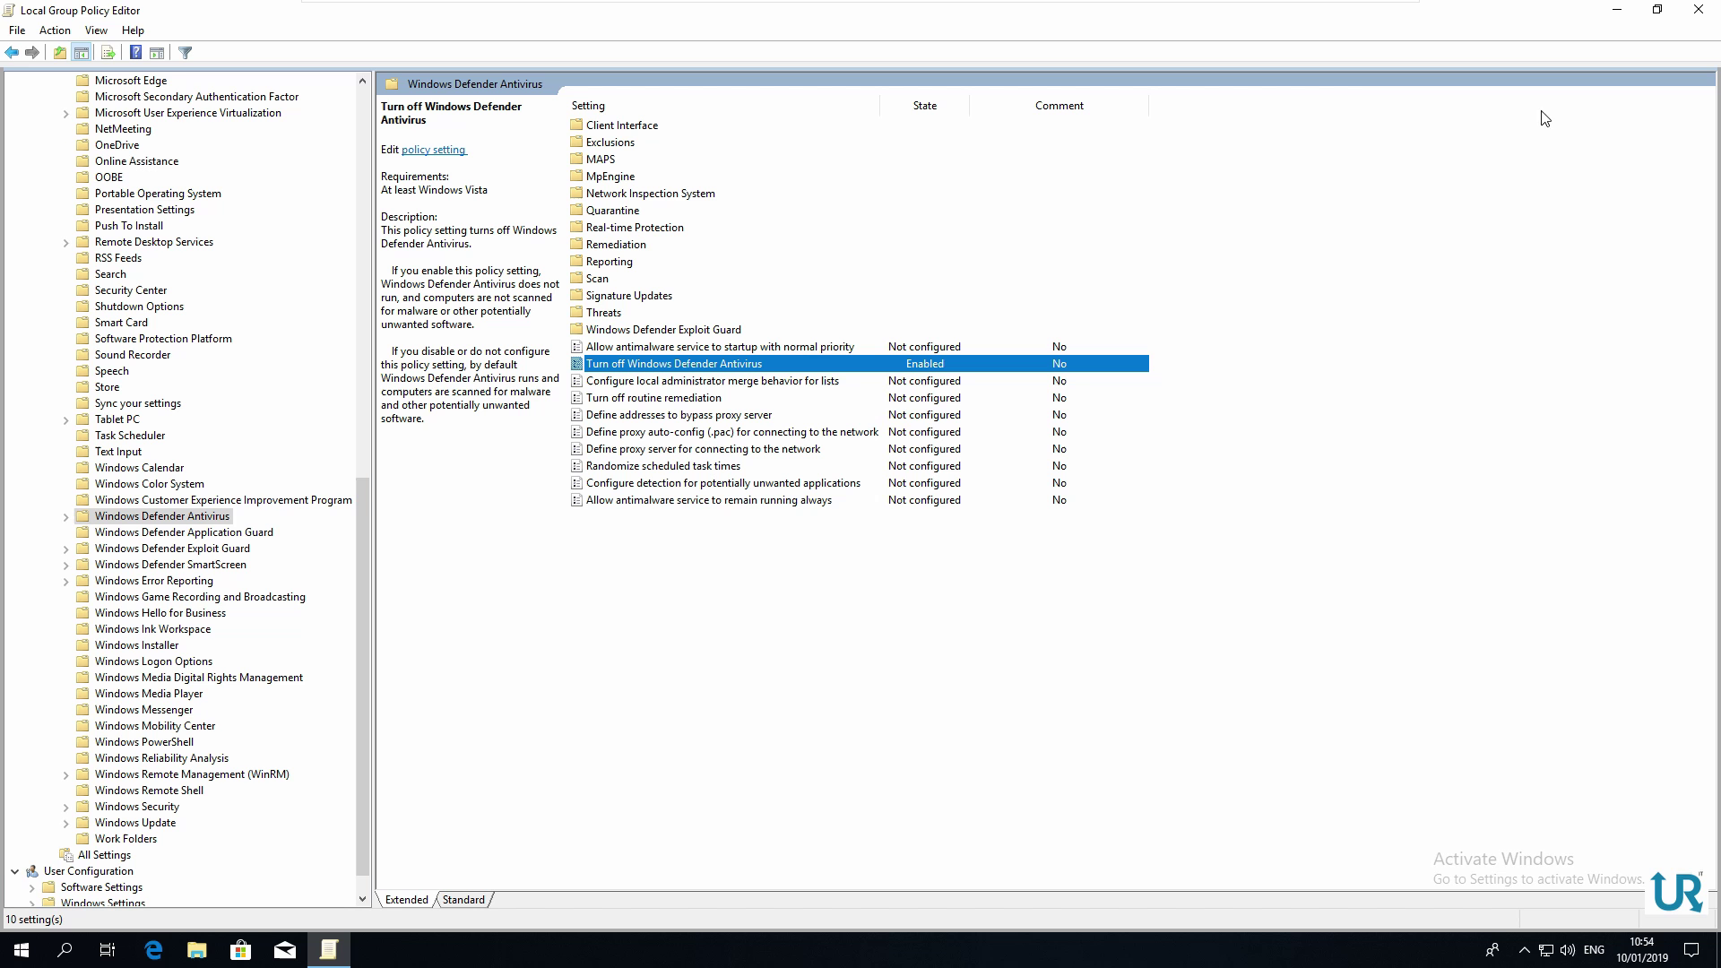
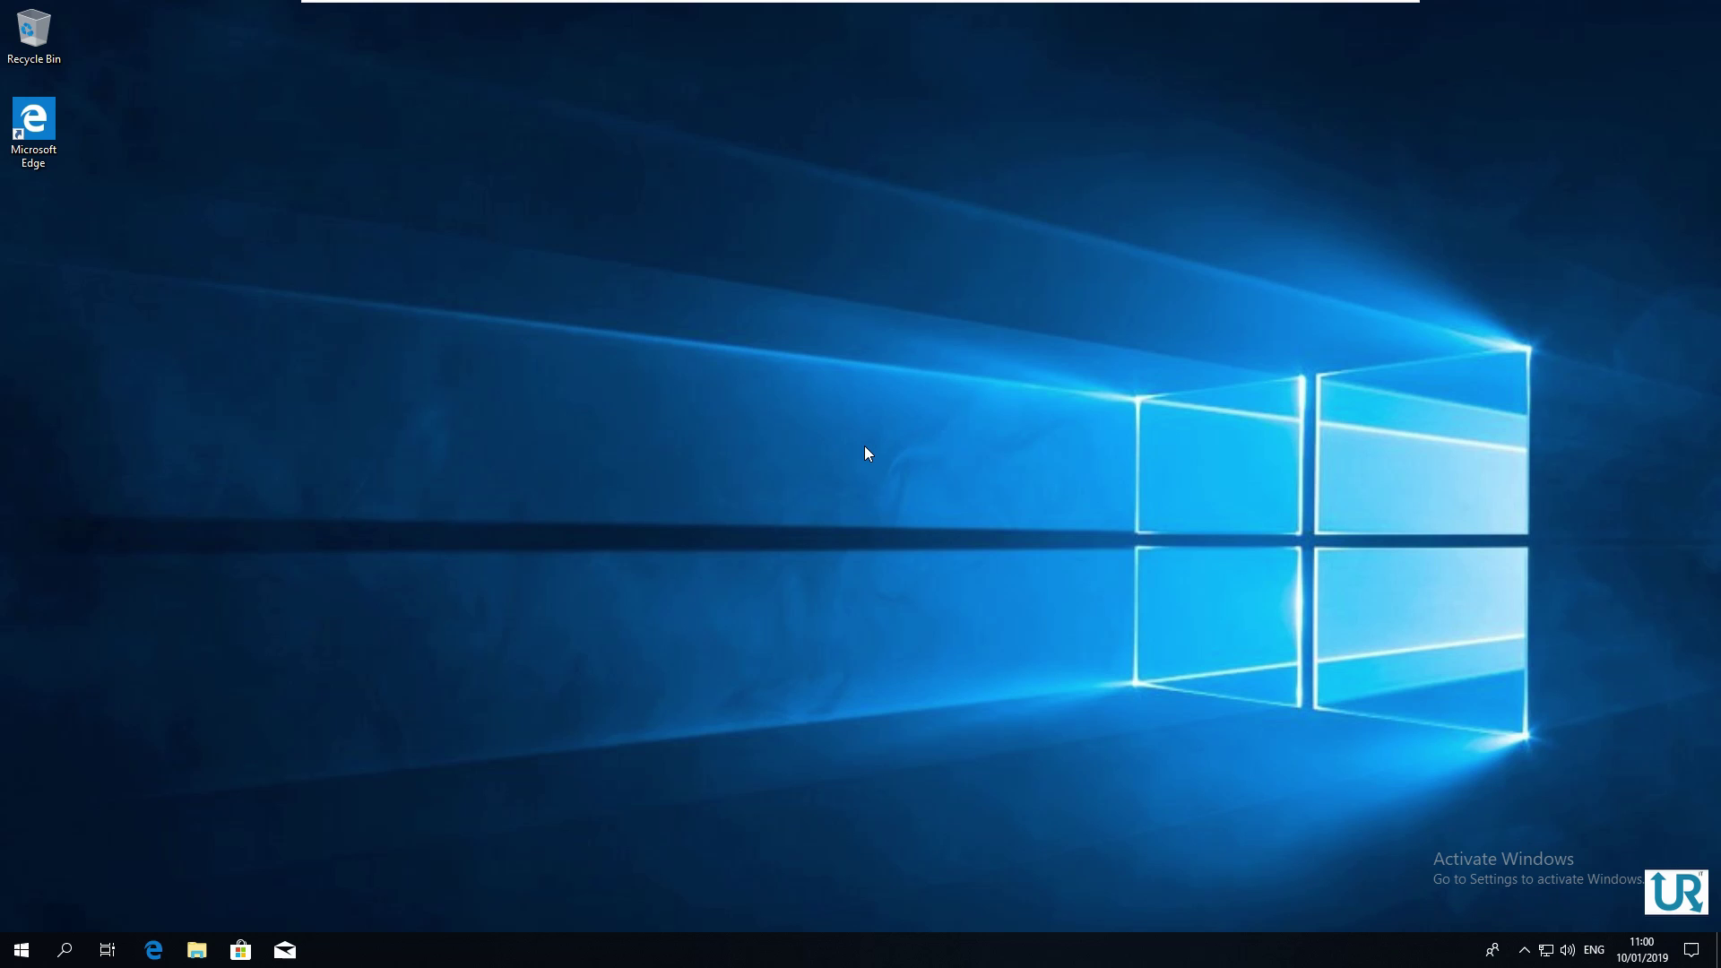
# Search the Start menu for regedit and launch Registry Editor
pyautogui.click(21, 952)
pyautogui.write('regedit')
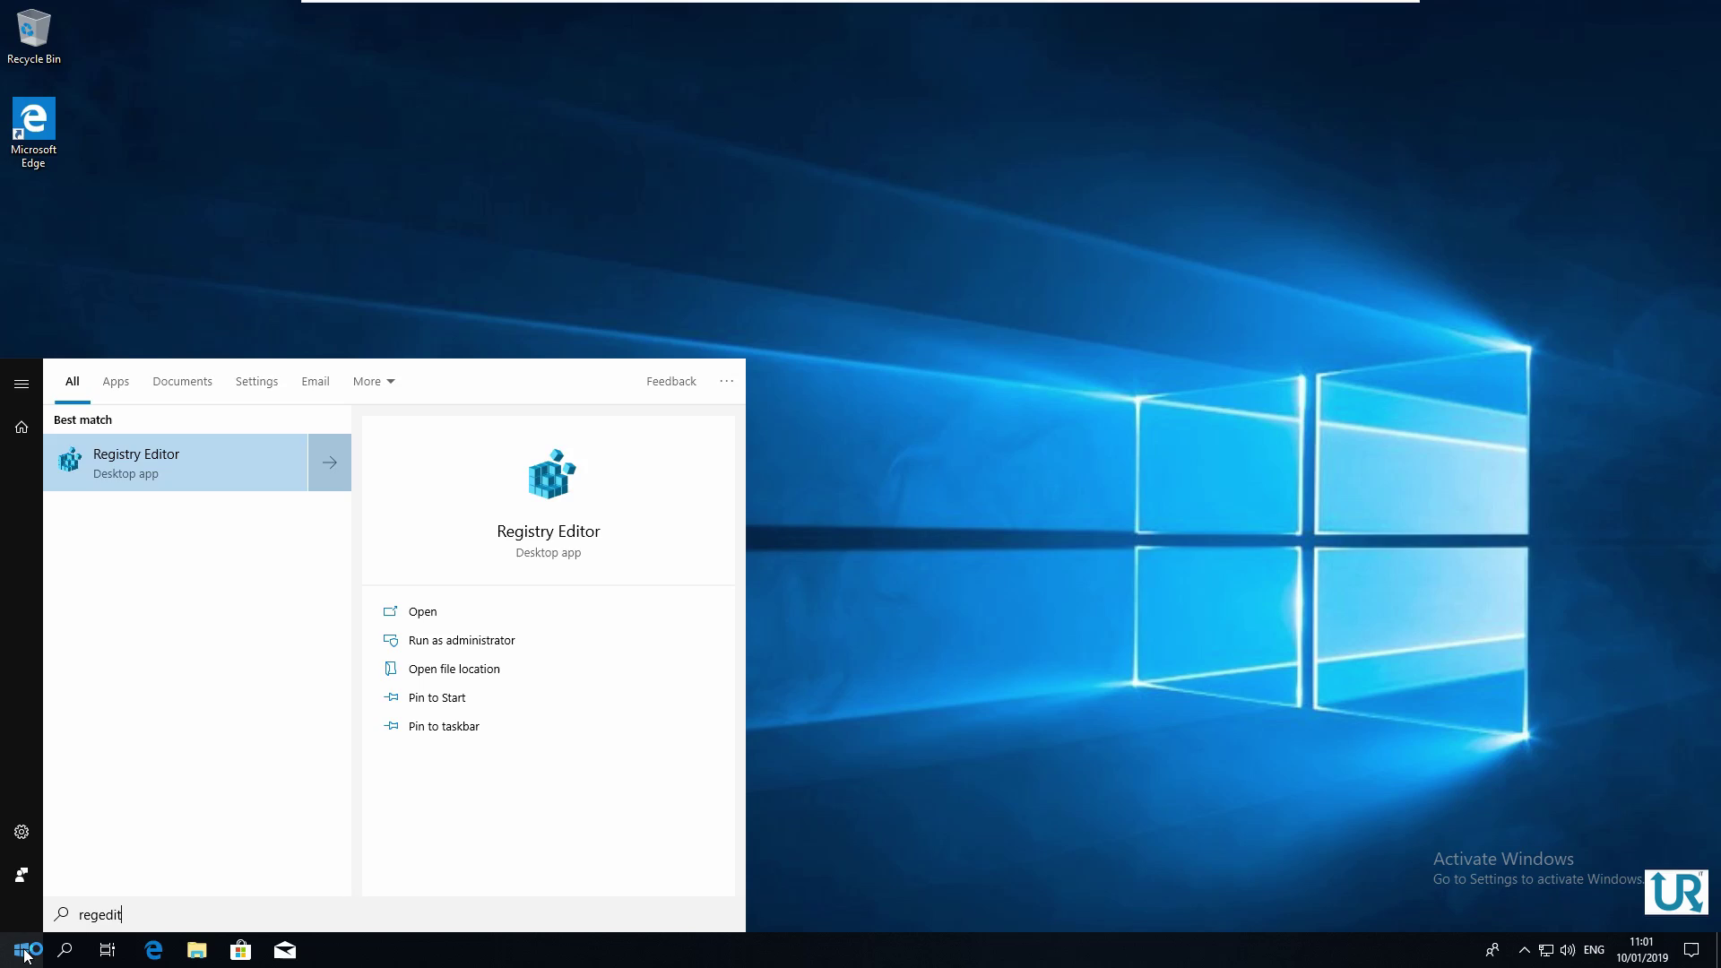
pyautogui.press('Return')
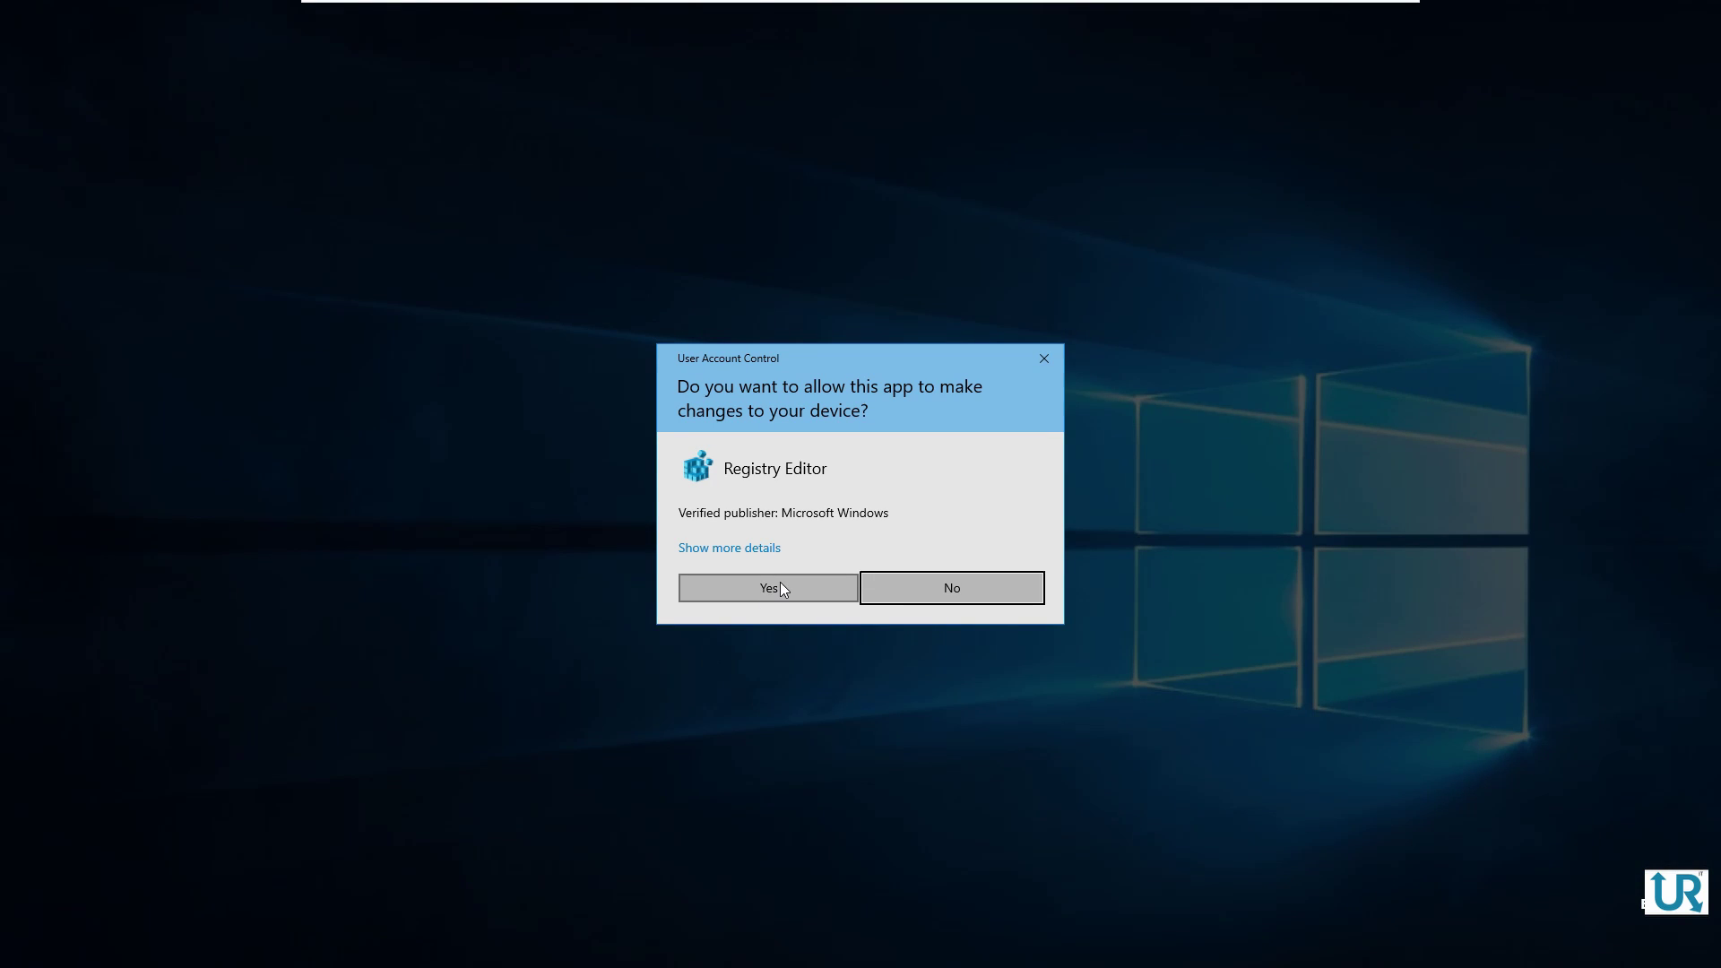
# Allow Registry Editor and navigate to HKEY_LOCAL_MACHINE\SOFTWARE\Policies\Microsoft\Windows Defender
pyautogui.click(780, 584)
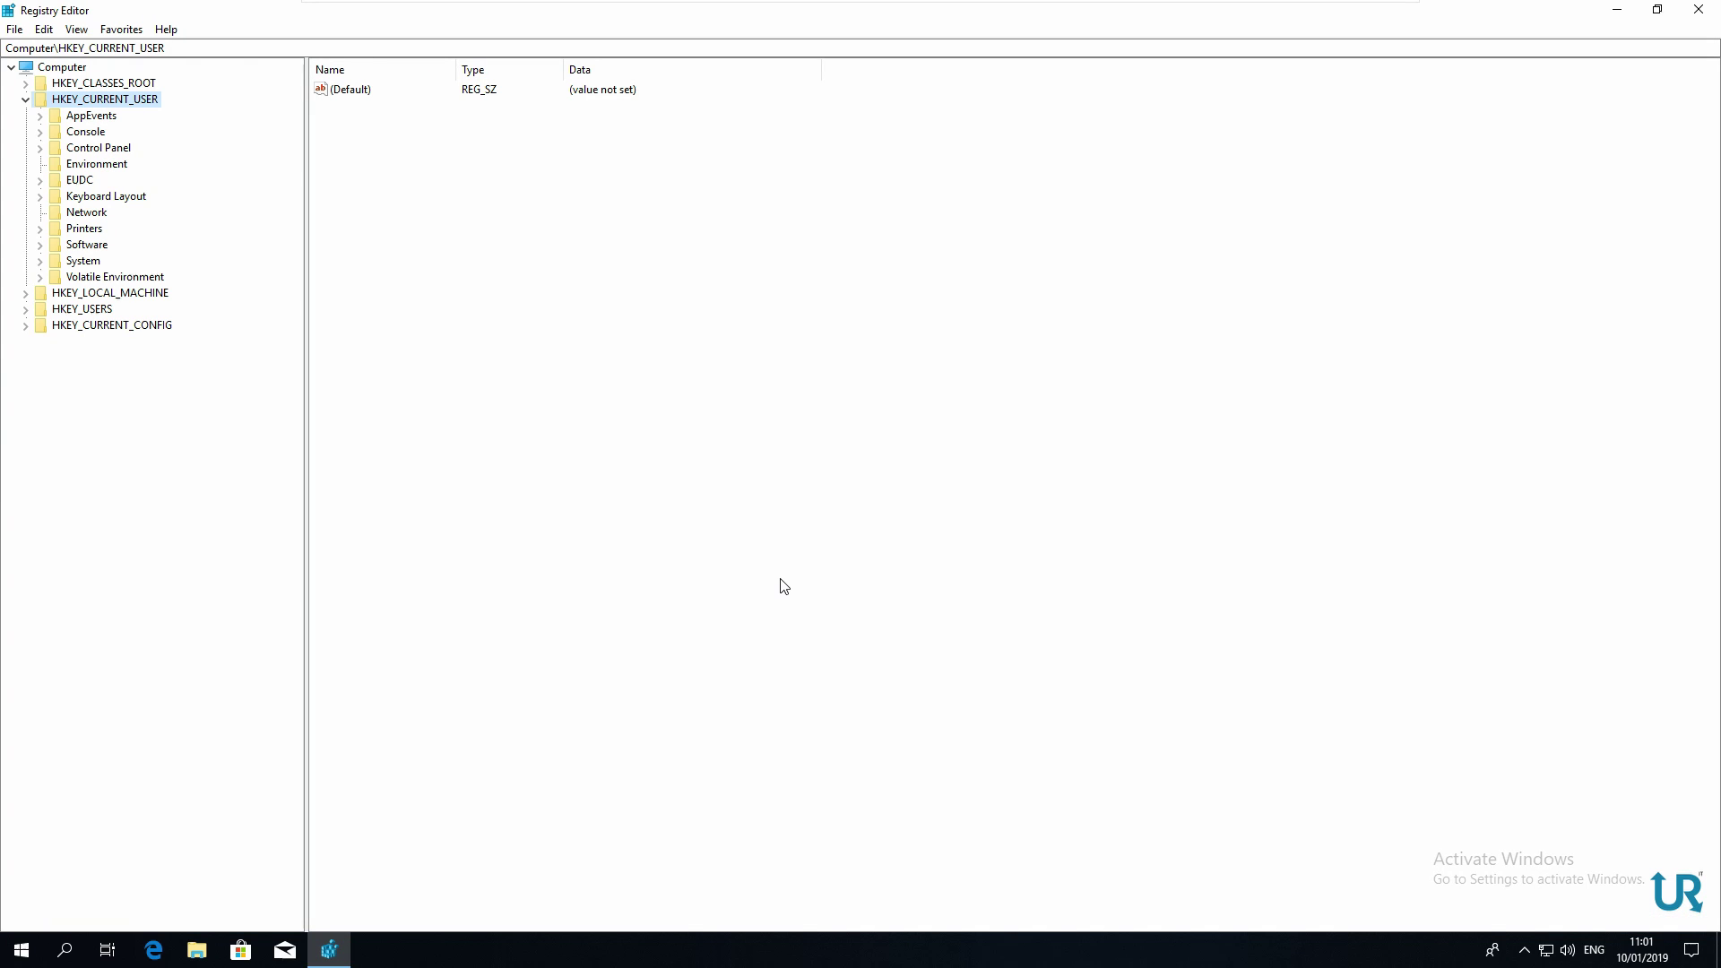
pyautogui.doubleClick(106, 296)
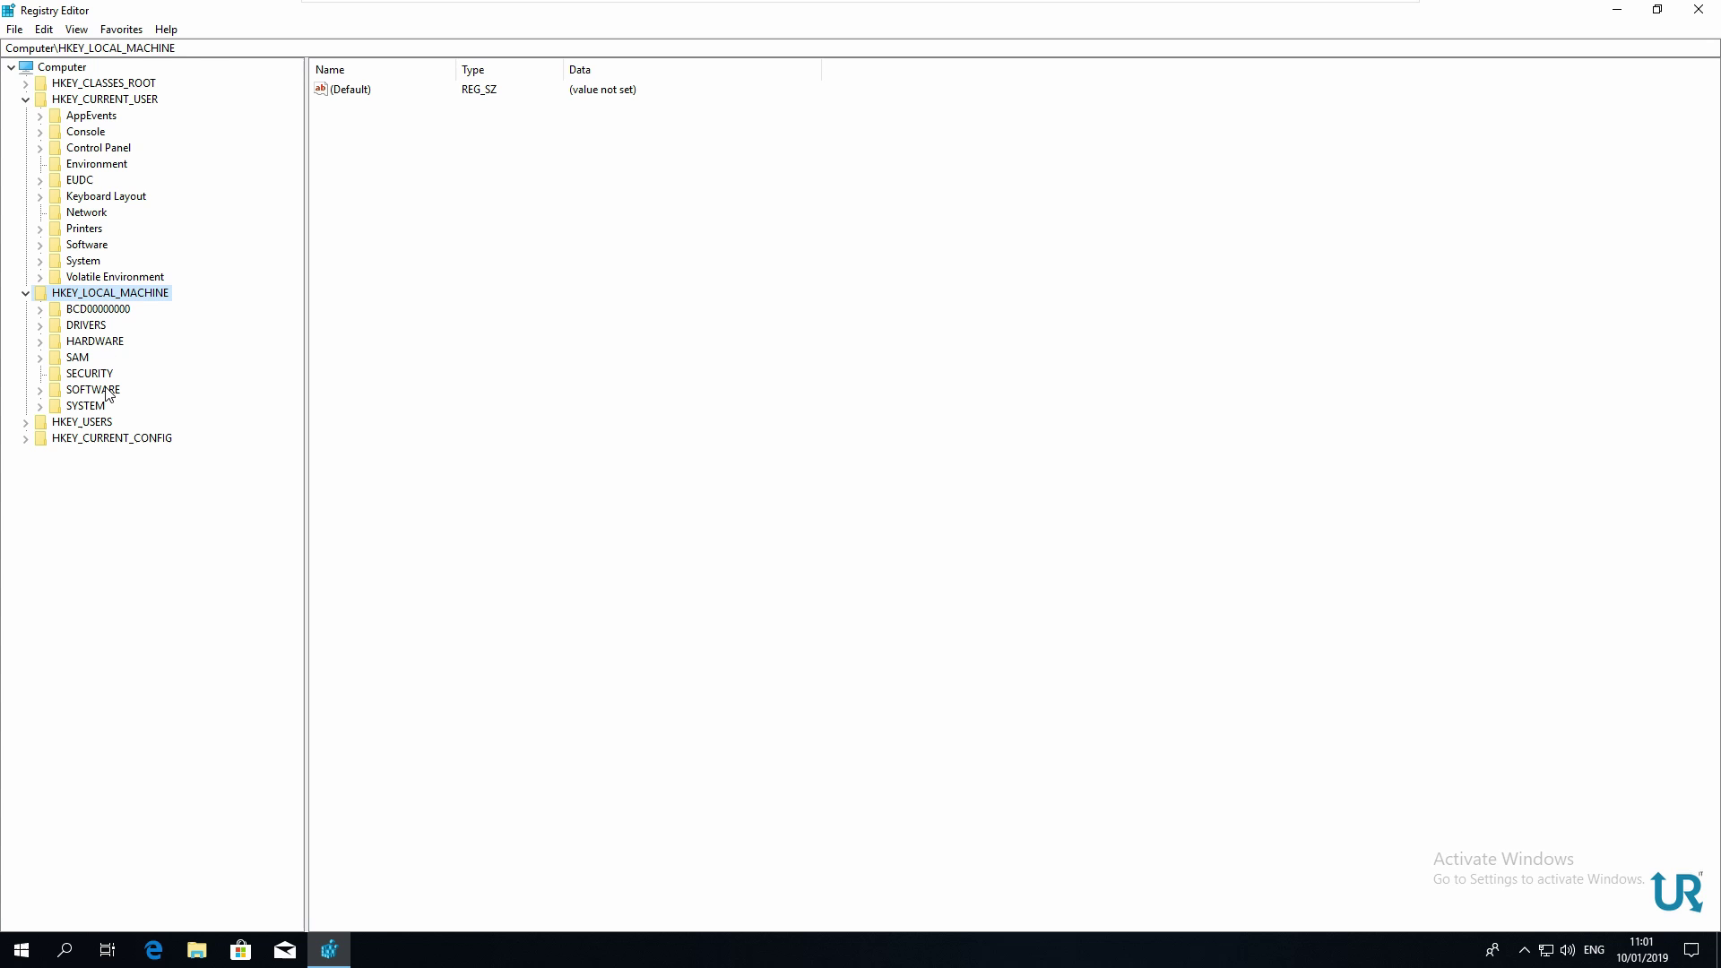
pyautogui.doubleClick(106, 393)
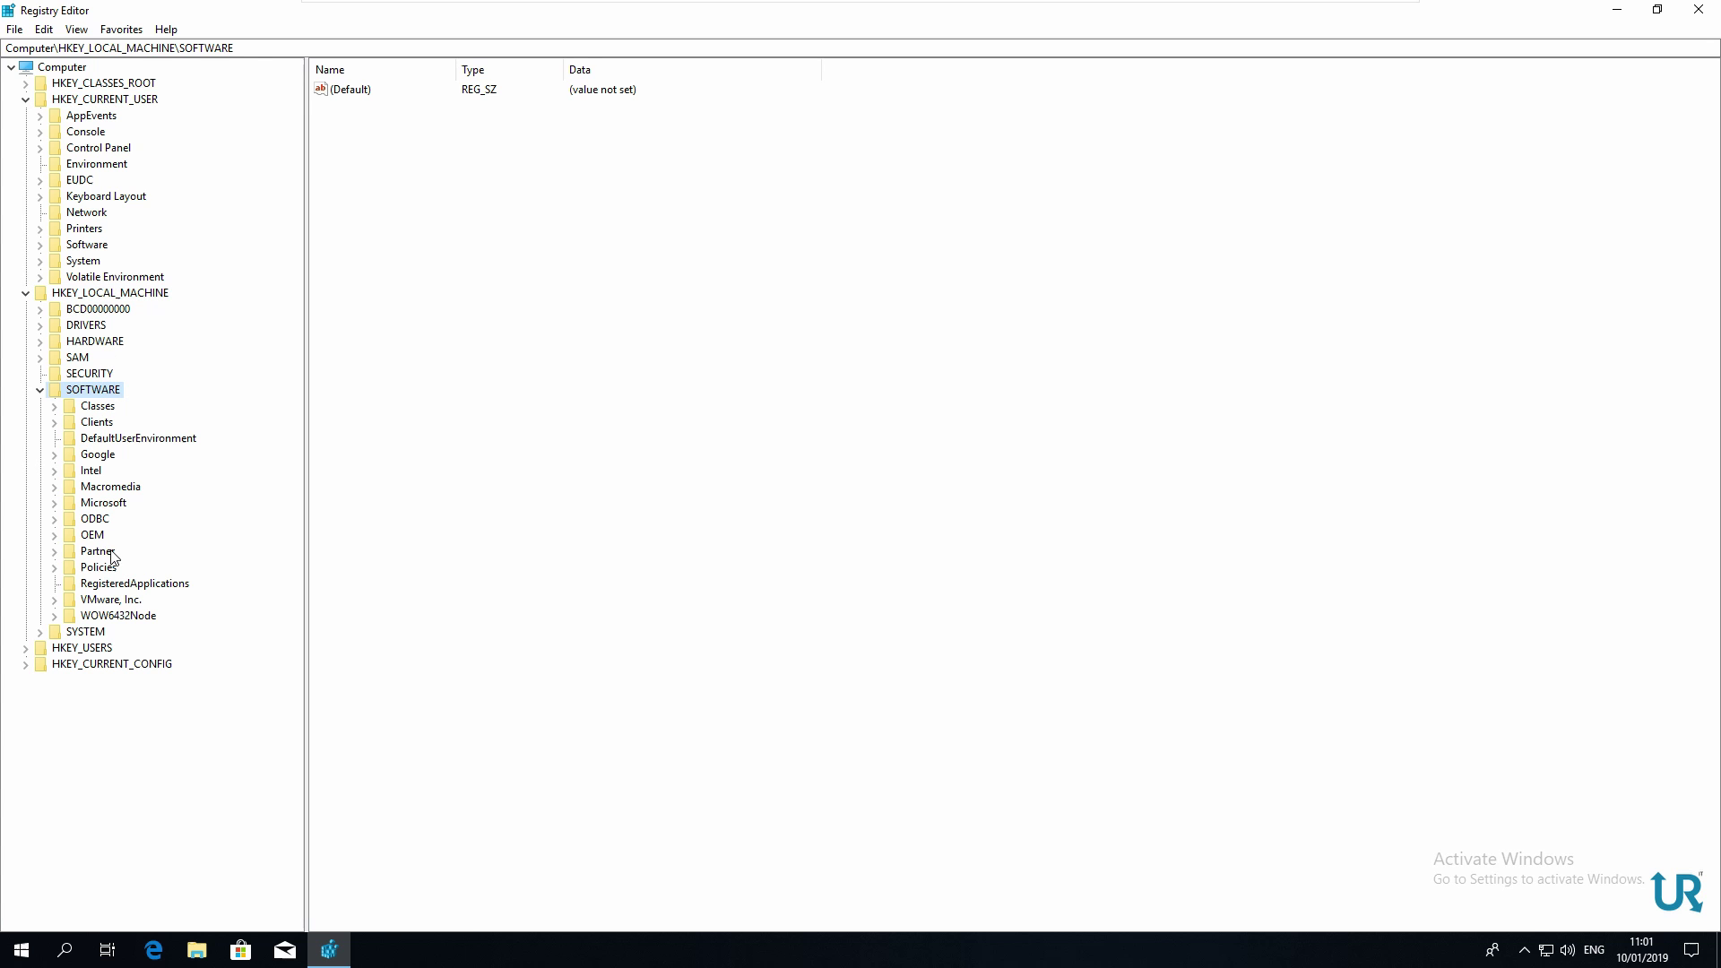
pyautogui.doubleClick(99, 569)
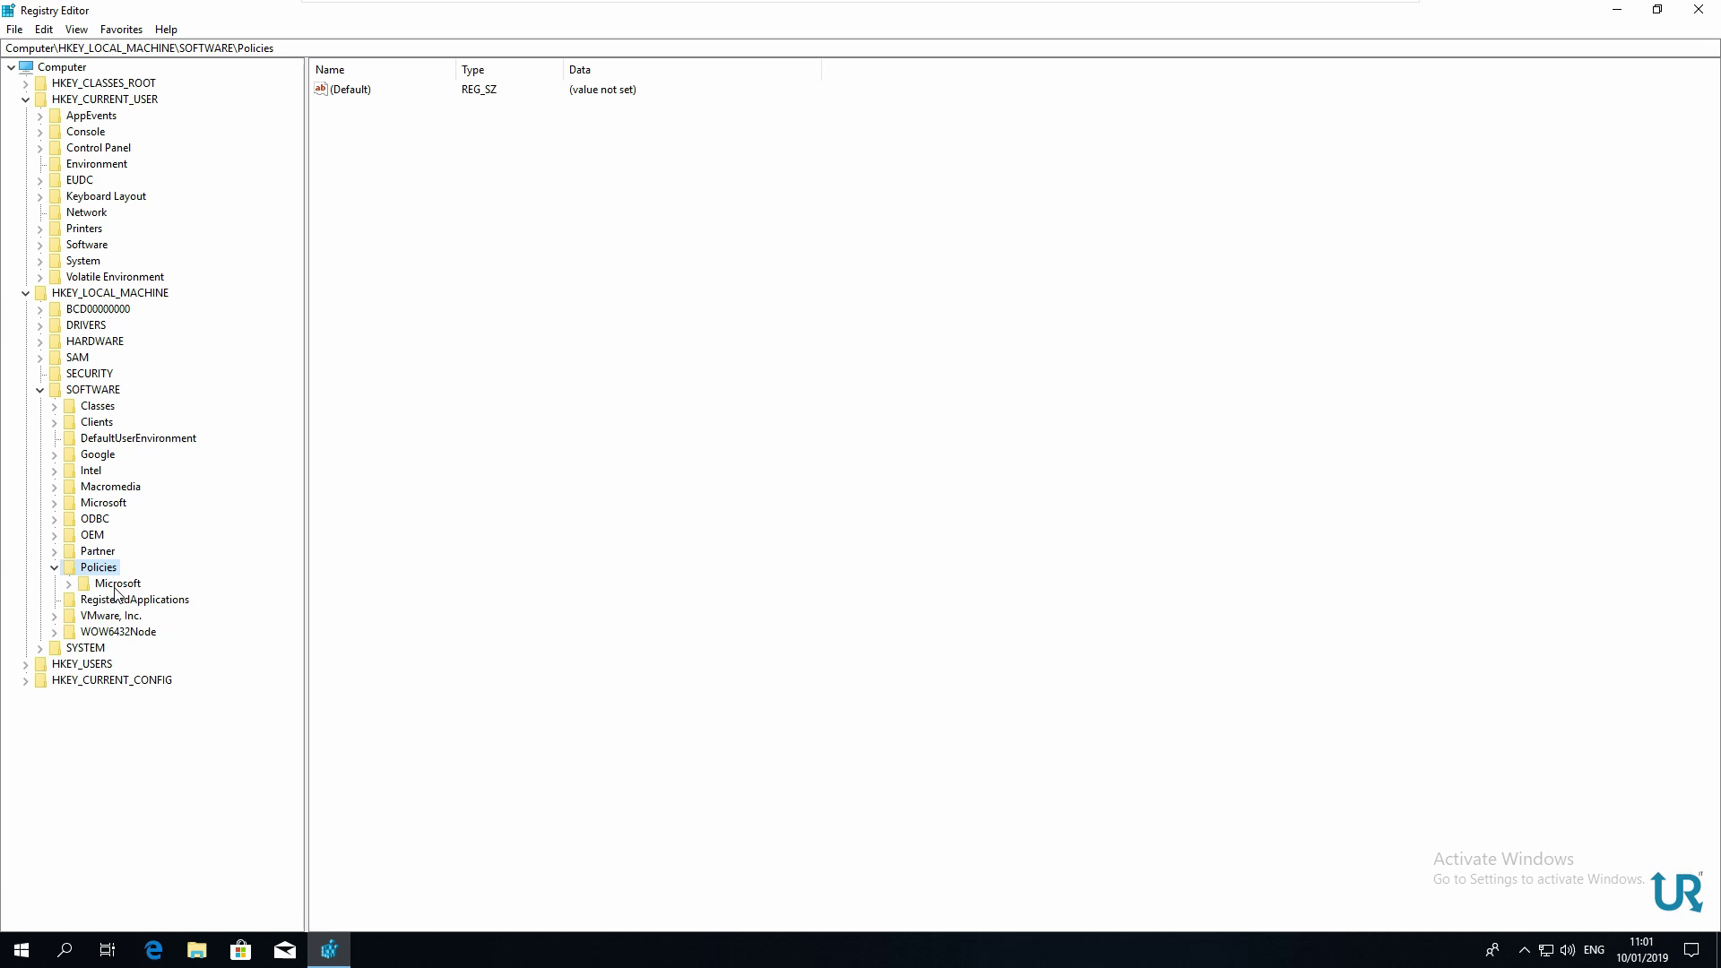
pyautogui.doubleClick(114, 585)
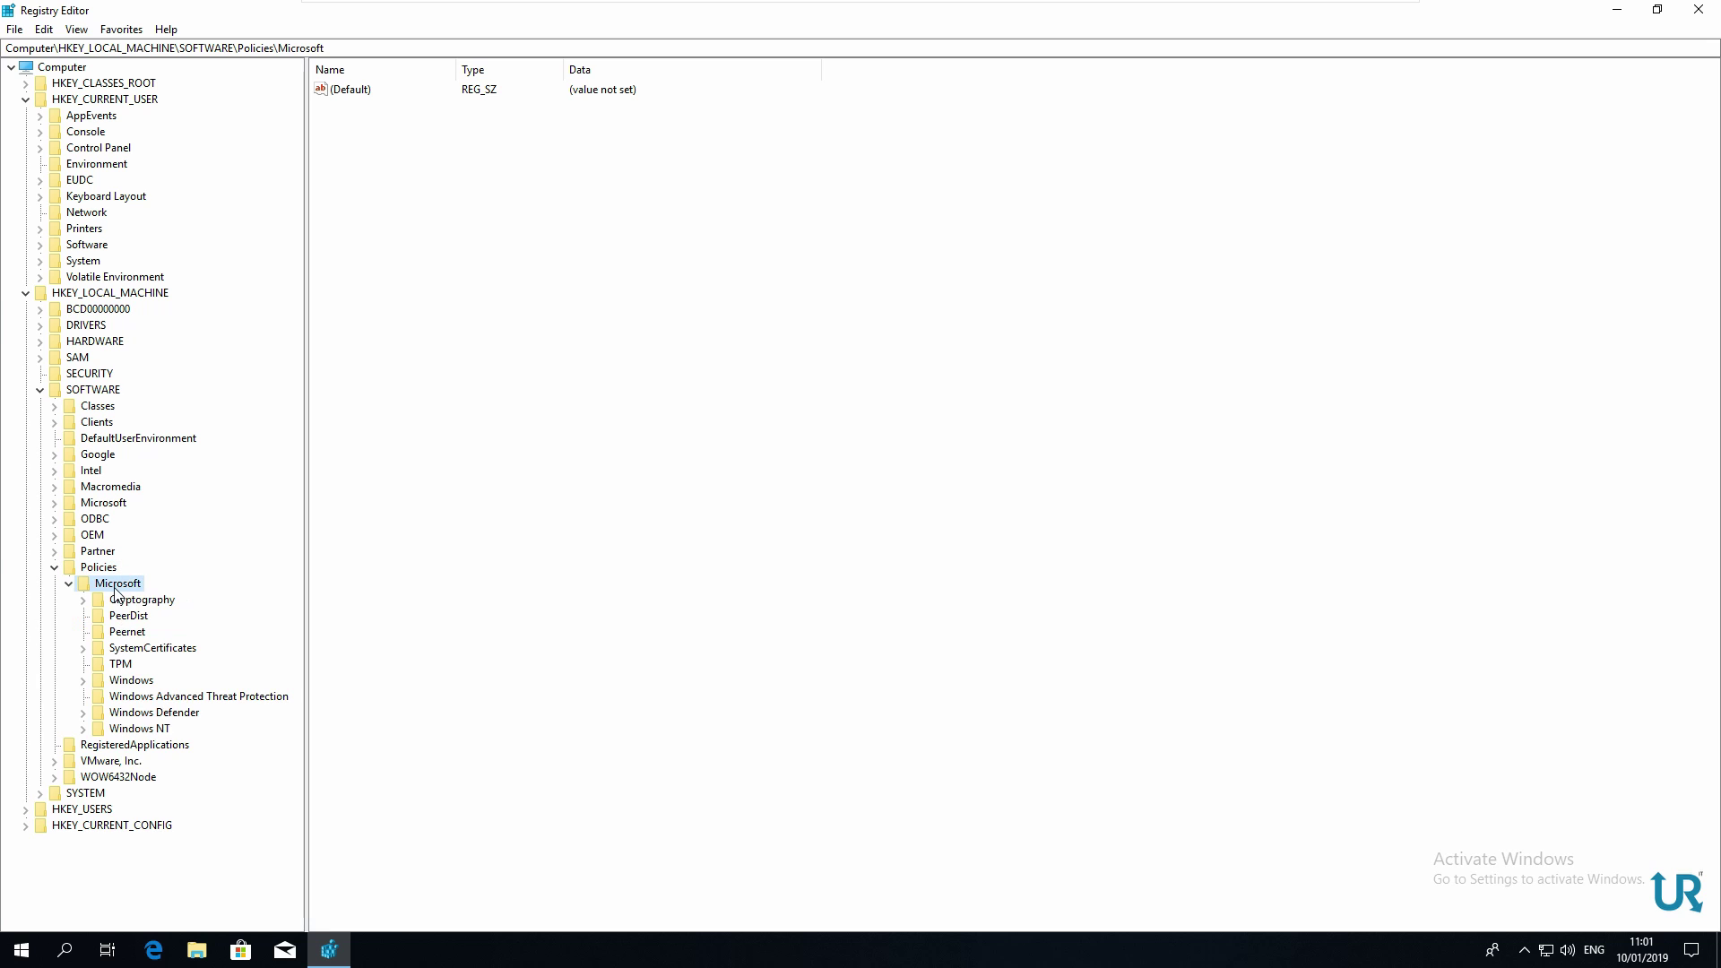
pyautogui.doubleClick(142, 714)
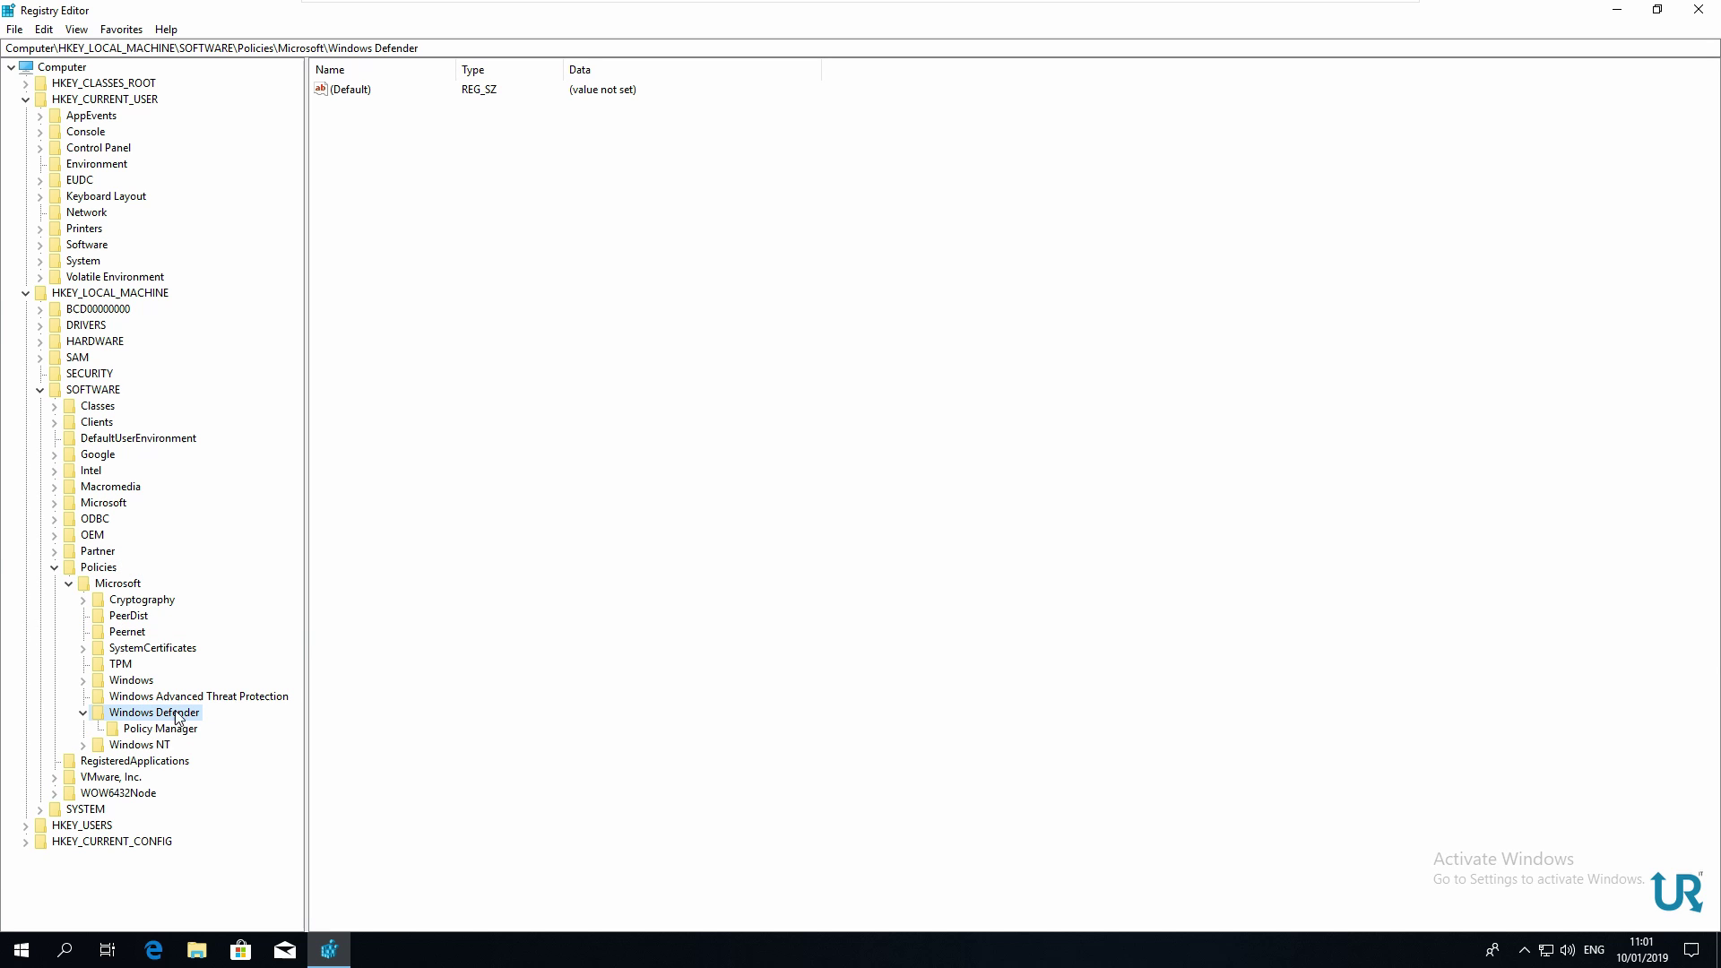
# Create a new DWORD (32-bit) Value in Windows Defender and start naming it 'Disable'
pyautogui.rightClick(414, 183)
pyautogui.moveTo(449, 187)
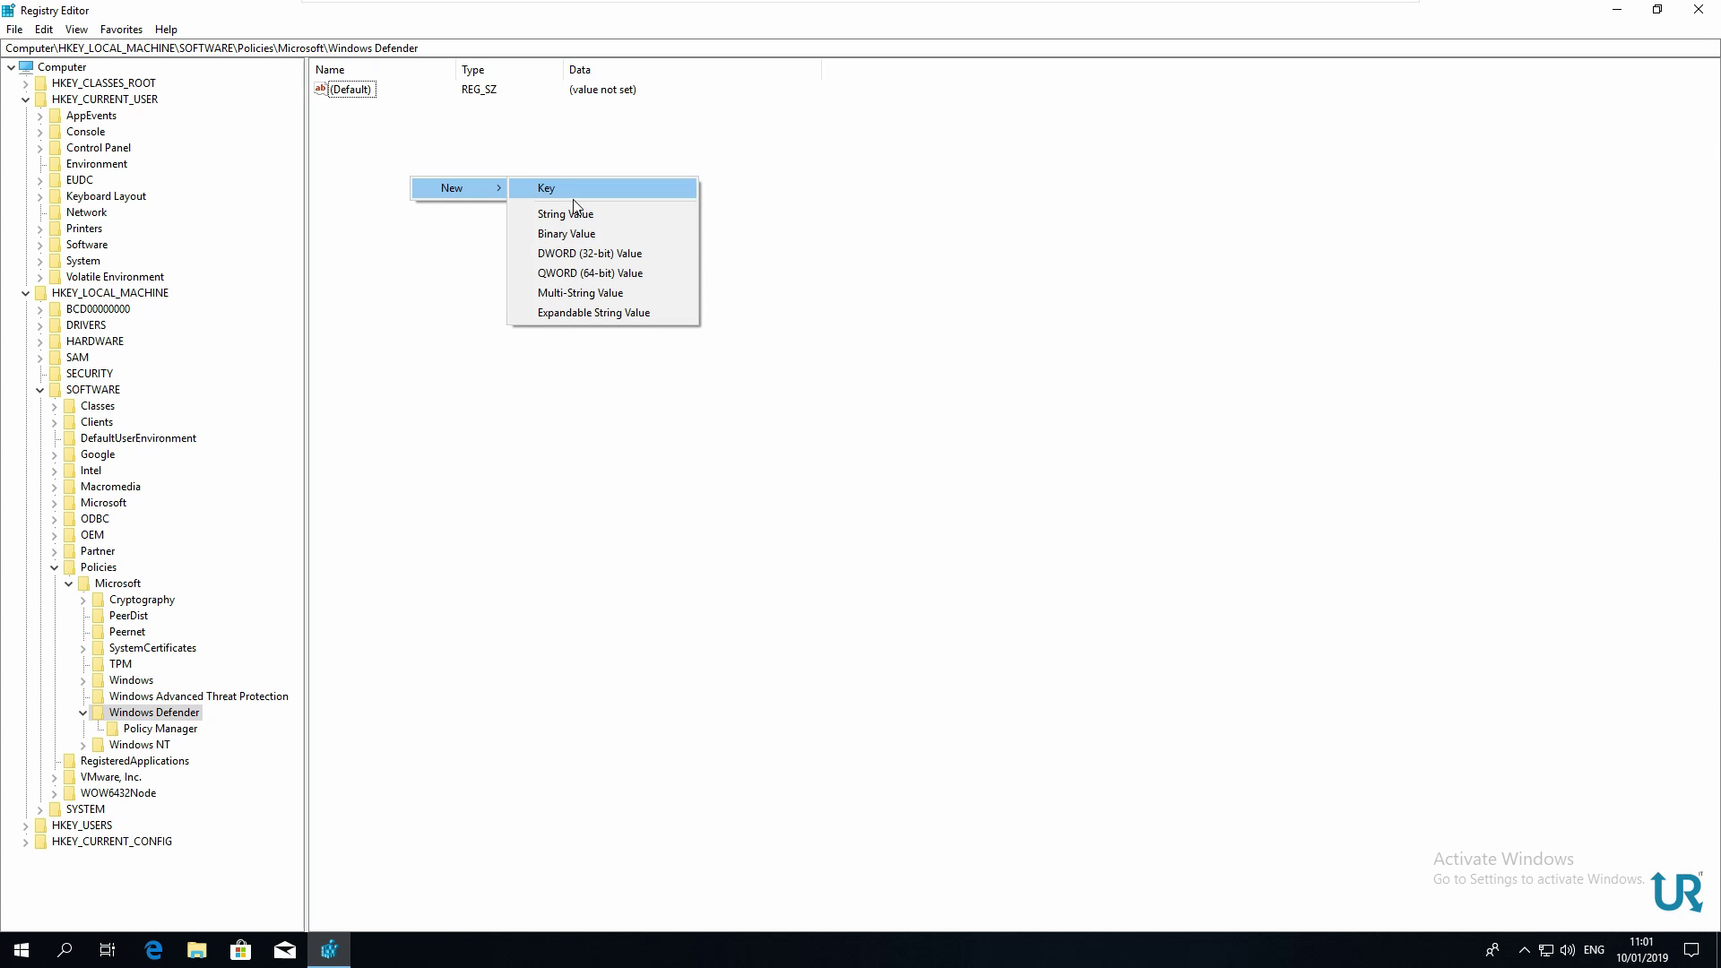
pyautogui.click(603, 256)
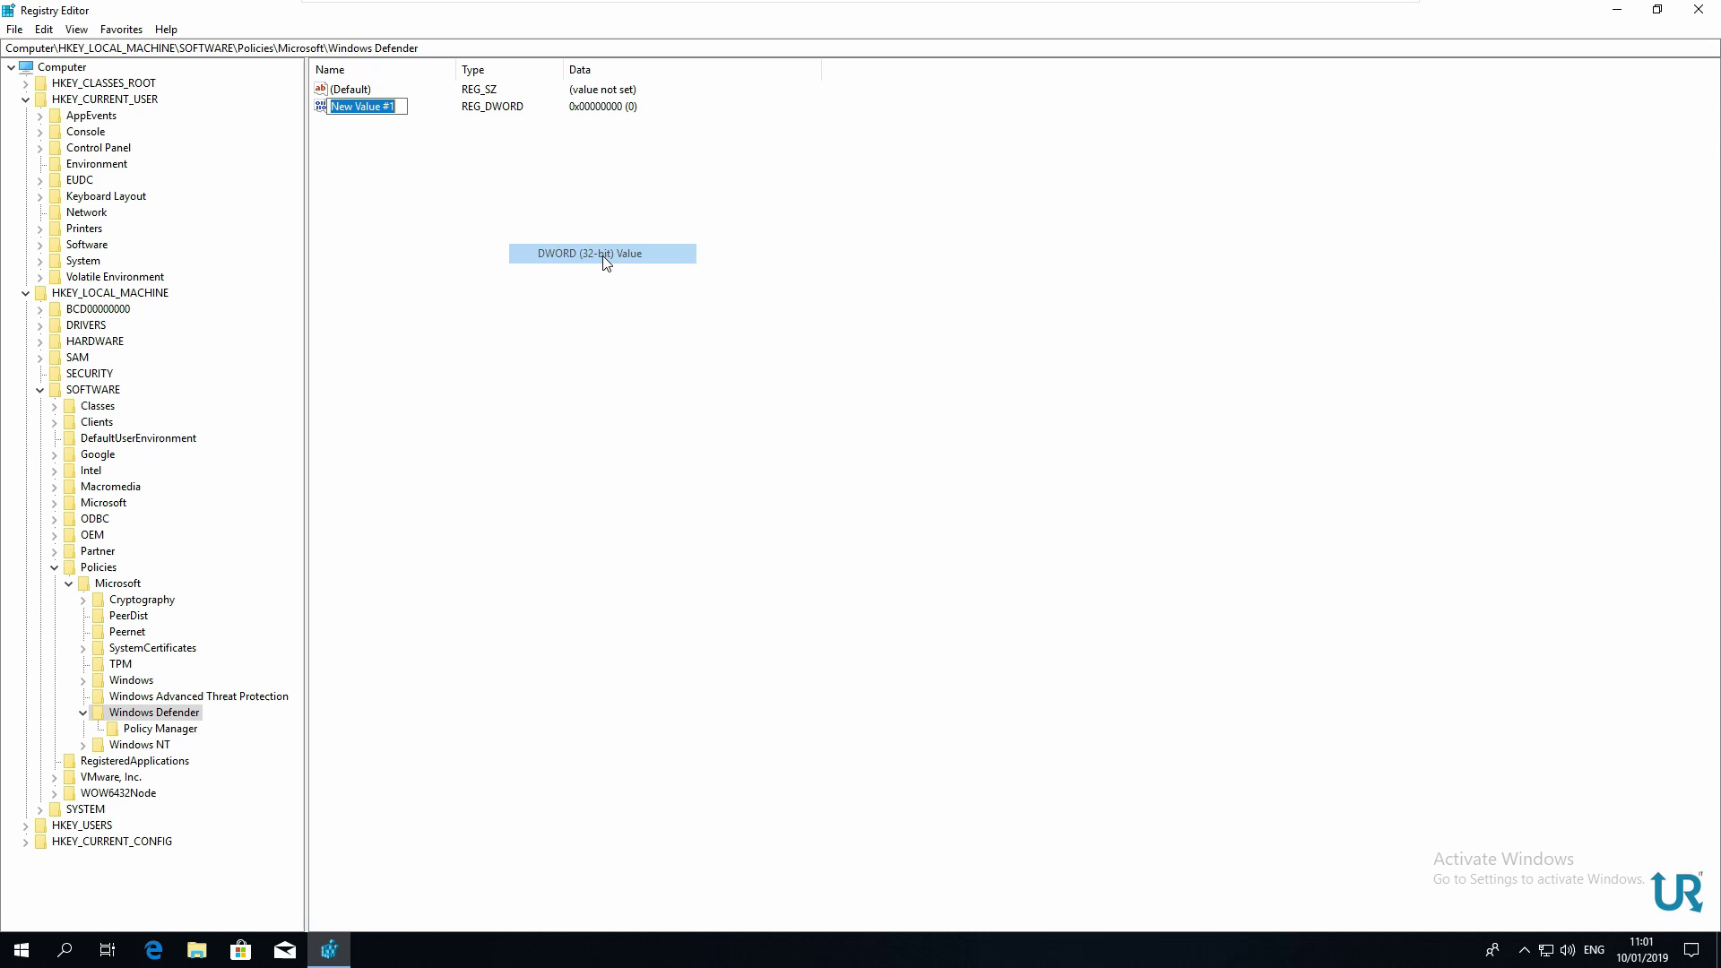
pyautogui.write('Disable')
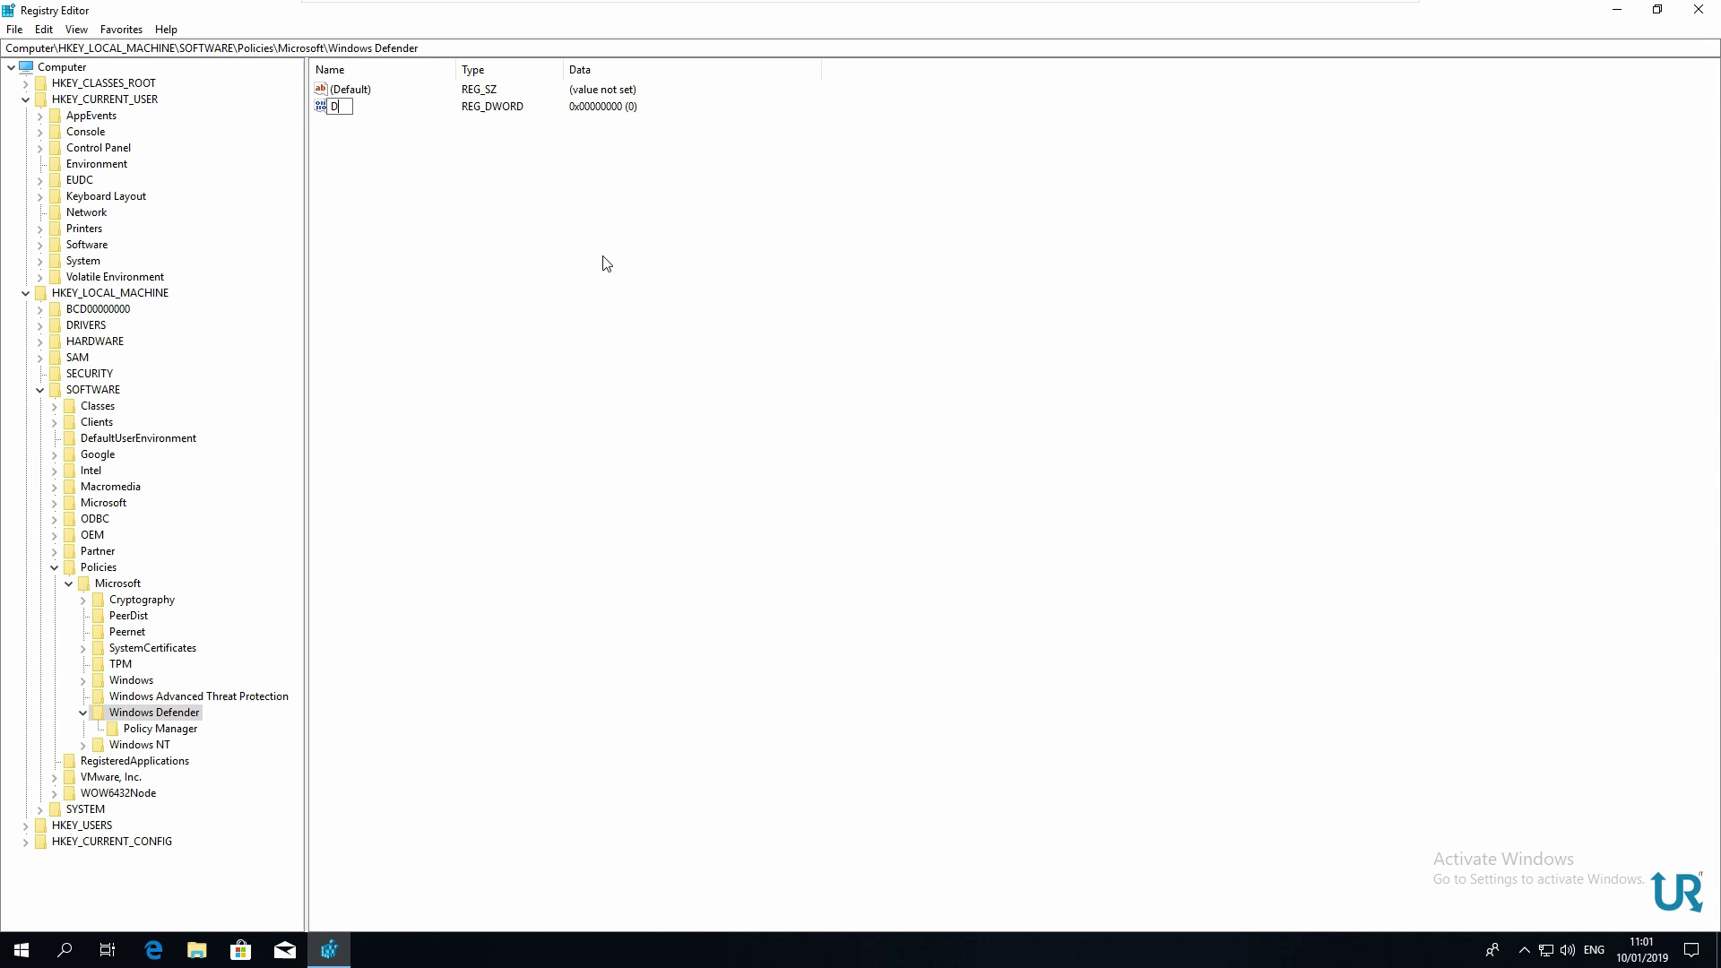
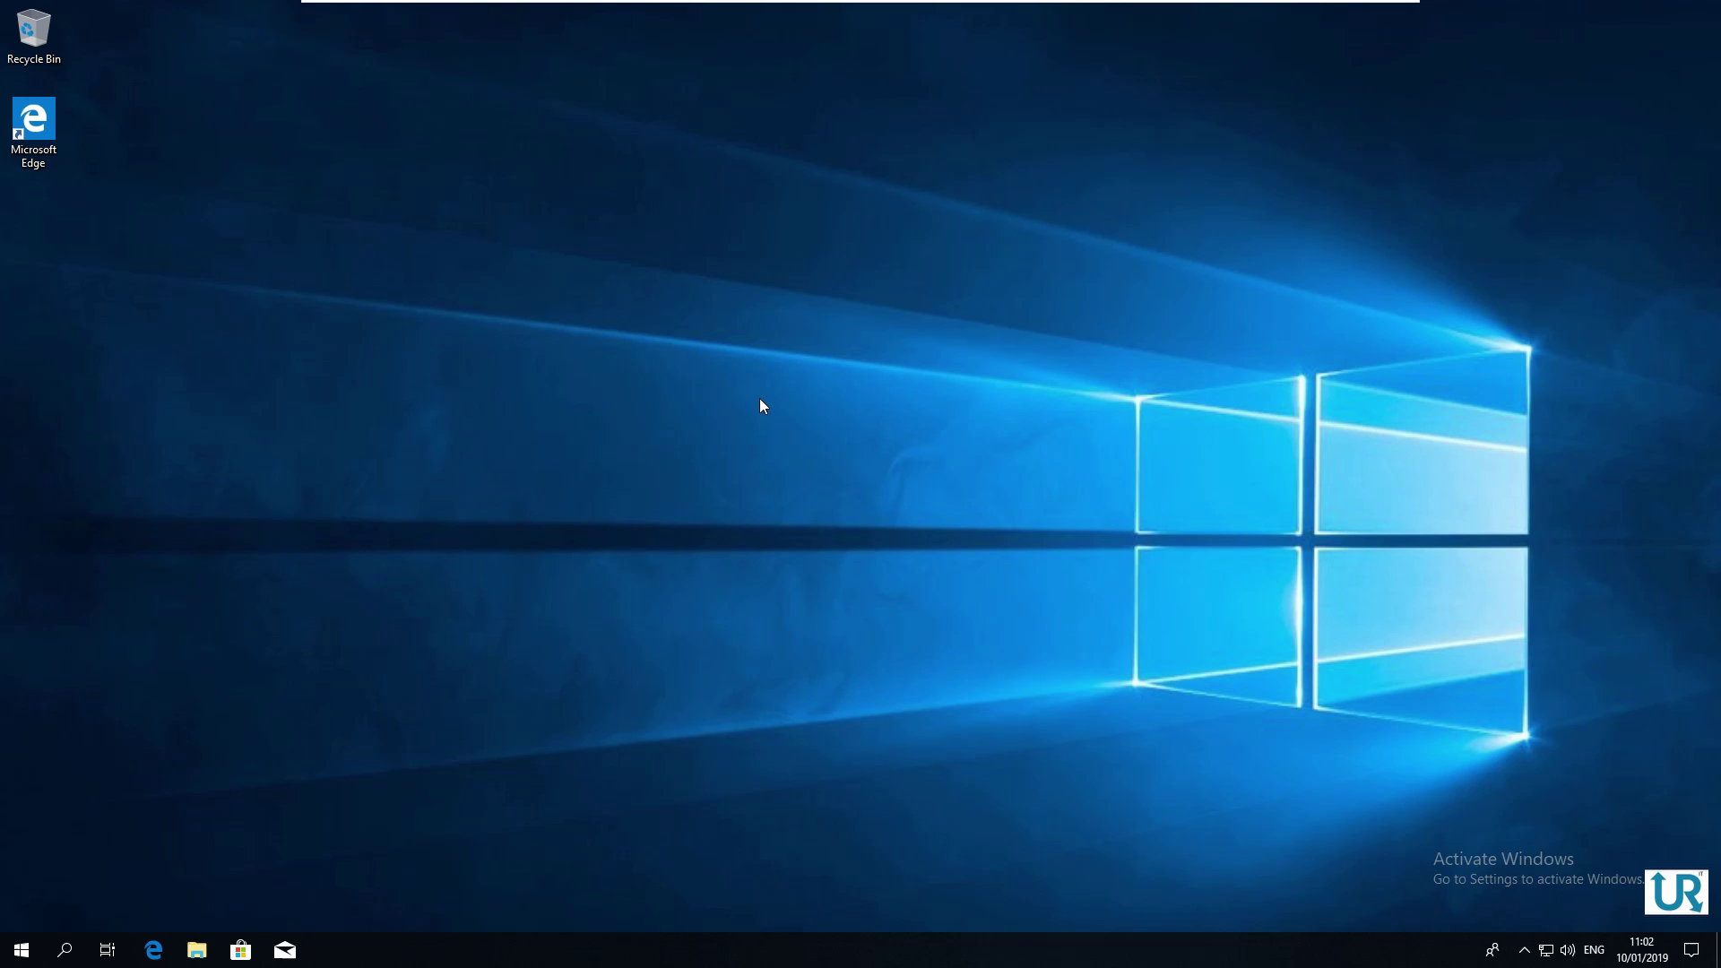
# Restart Windows 10 using the Start menu's power options
pyautogui.click(21, 950)
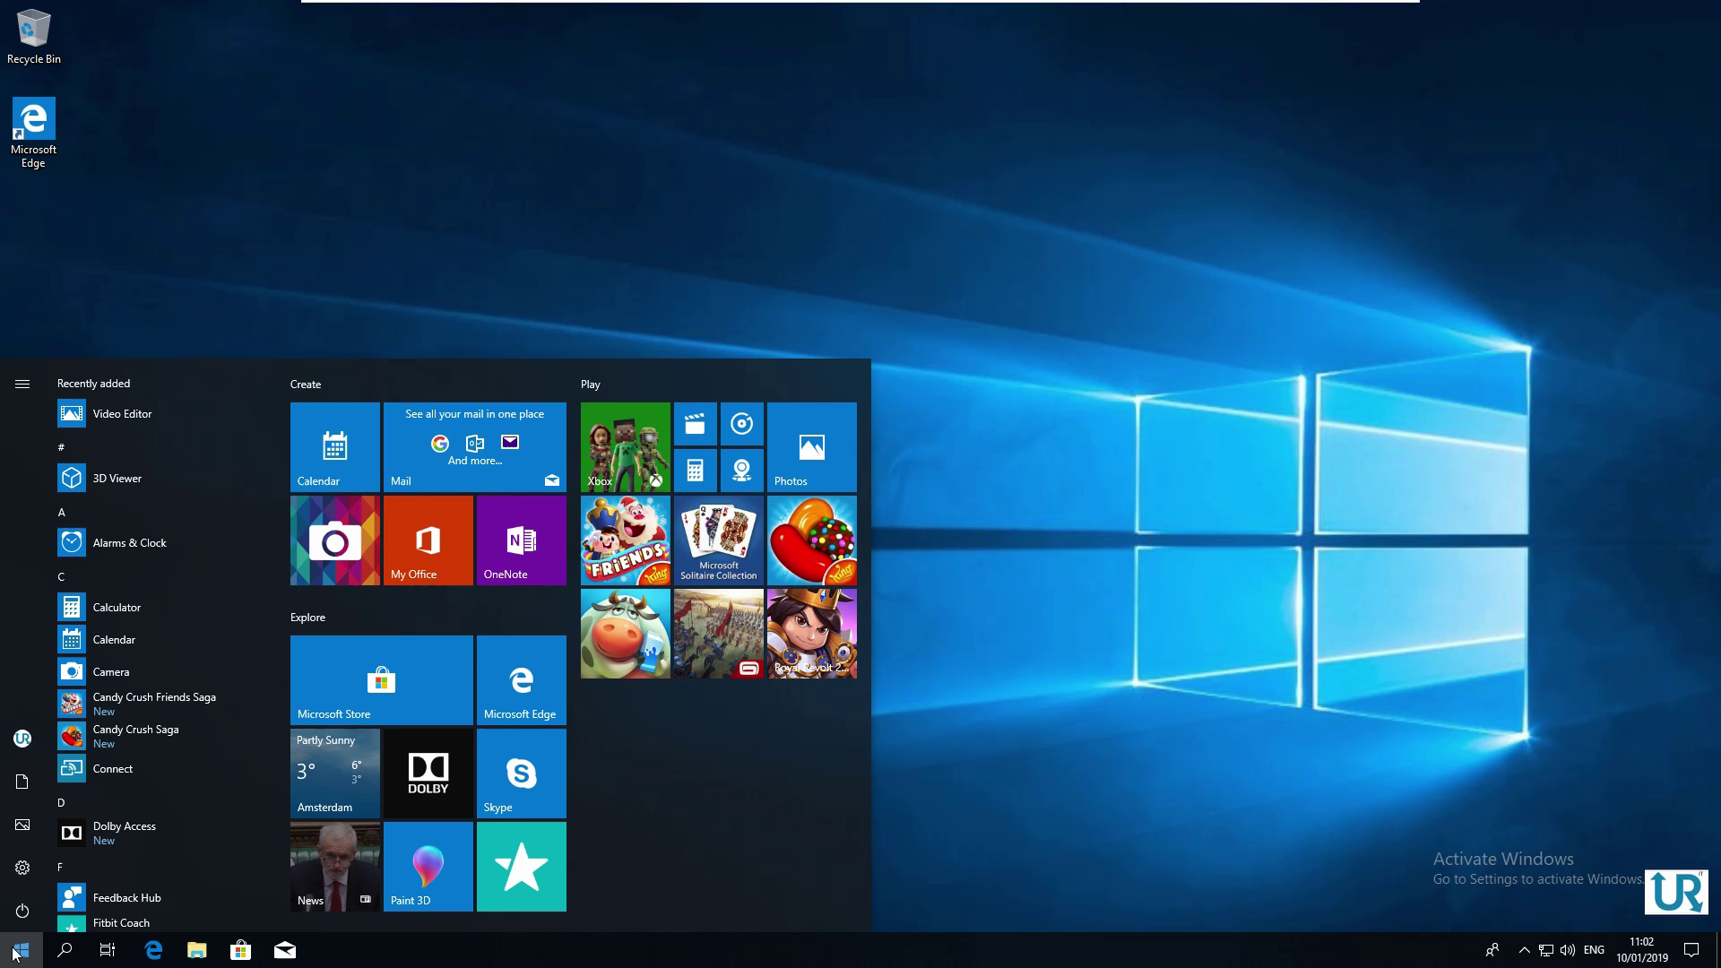
pyautogui.click(21, 911)
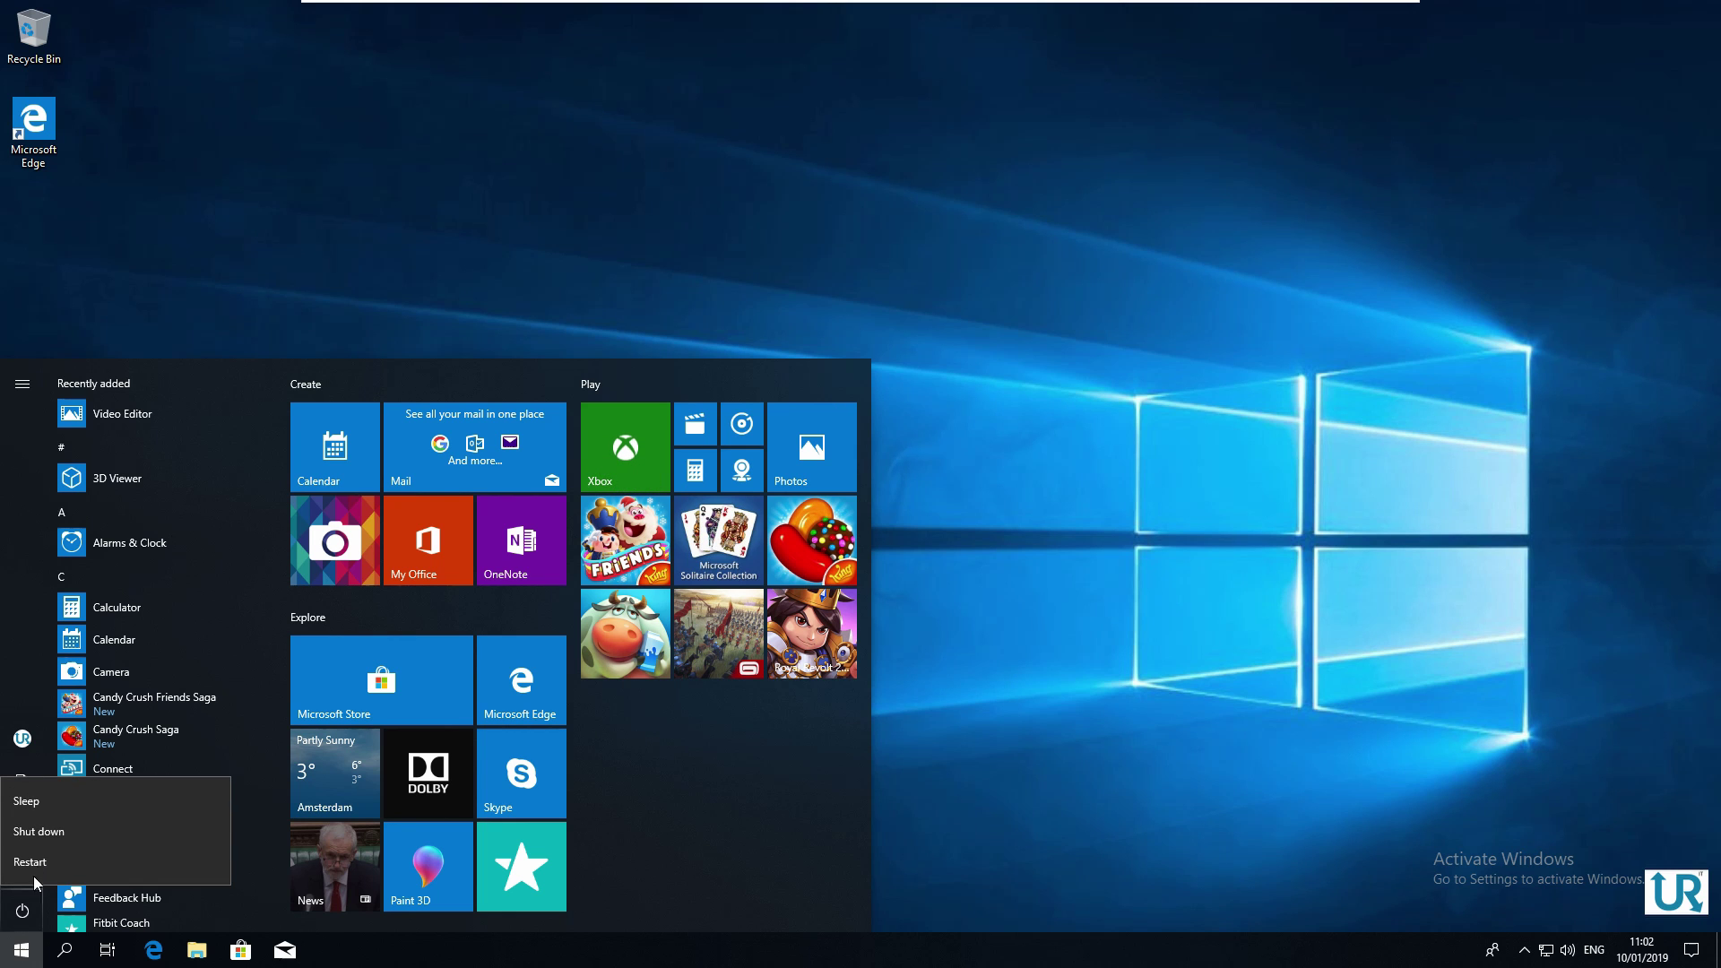
pyautogui.click(40, 863)
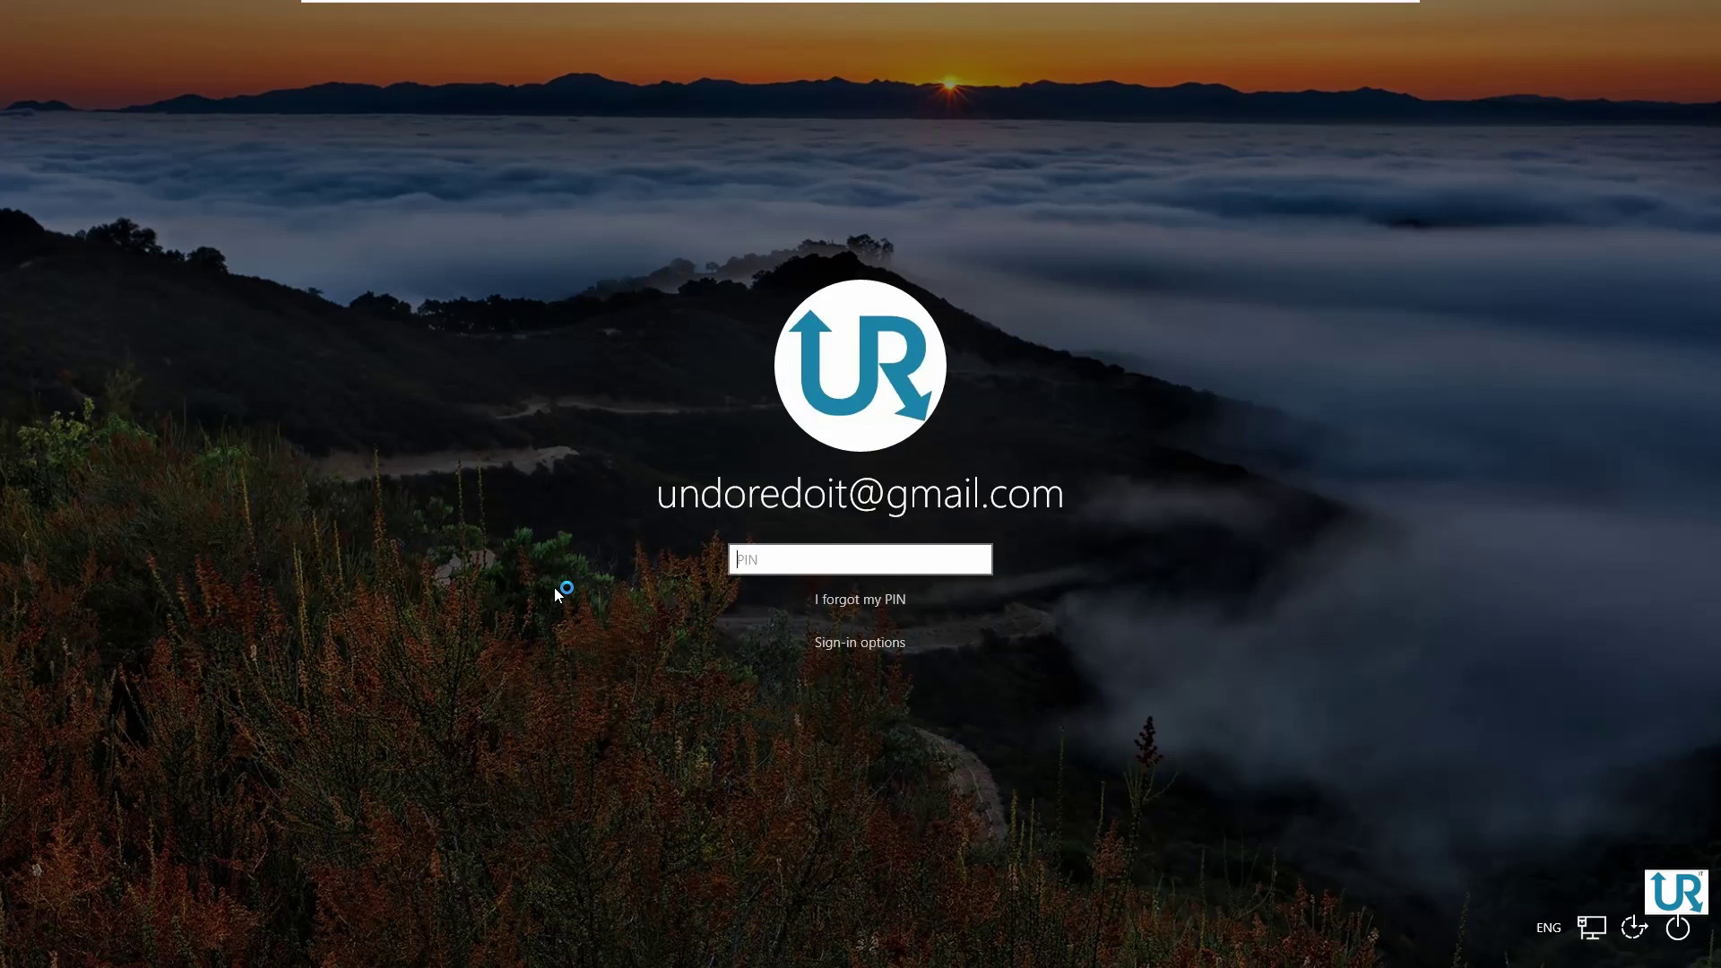
# Sign in with the account PIN and launch Windows Security from the Start app list
pyautogui.write('1234')
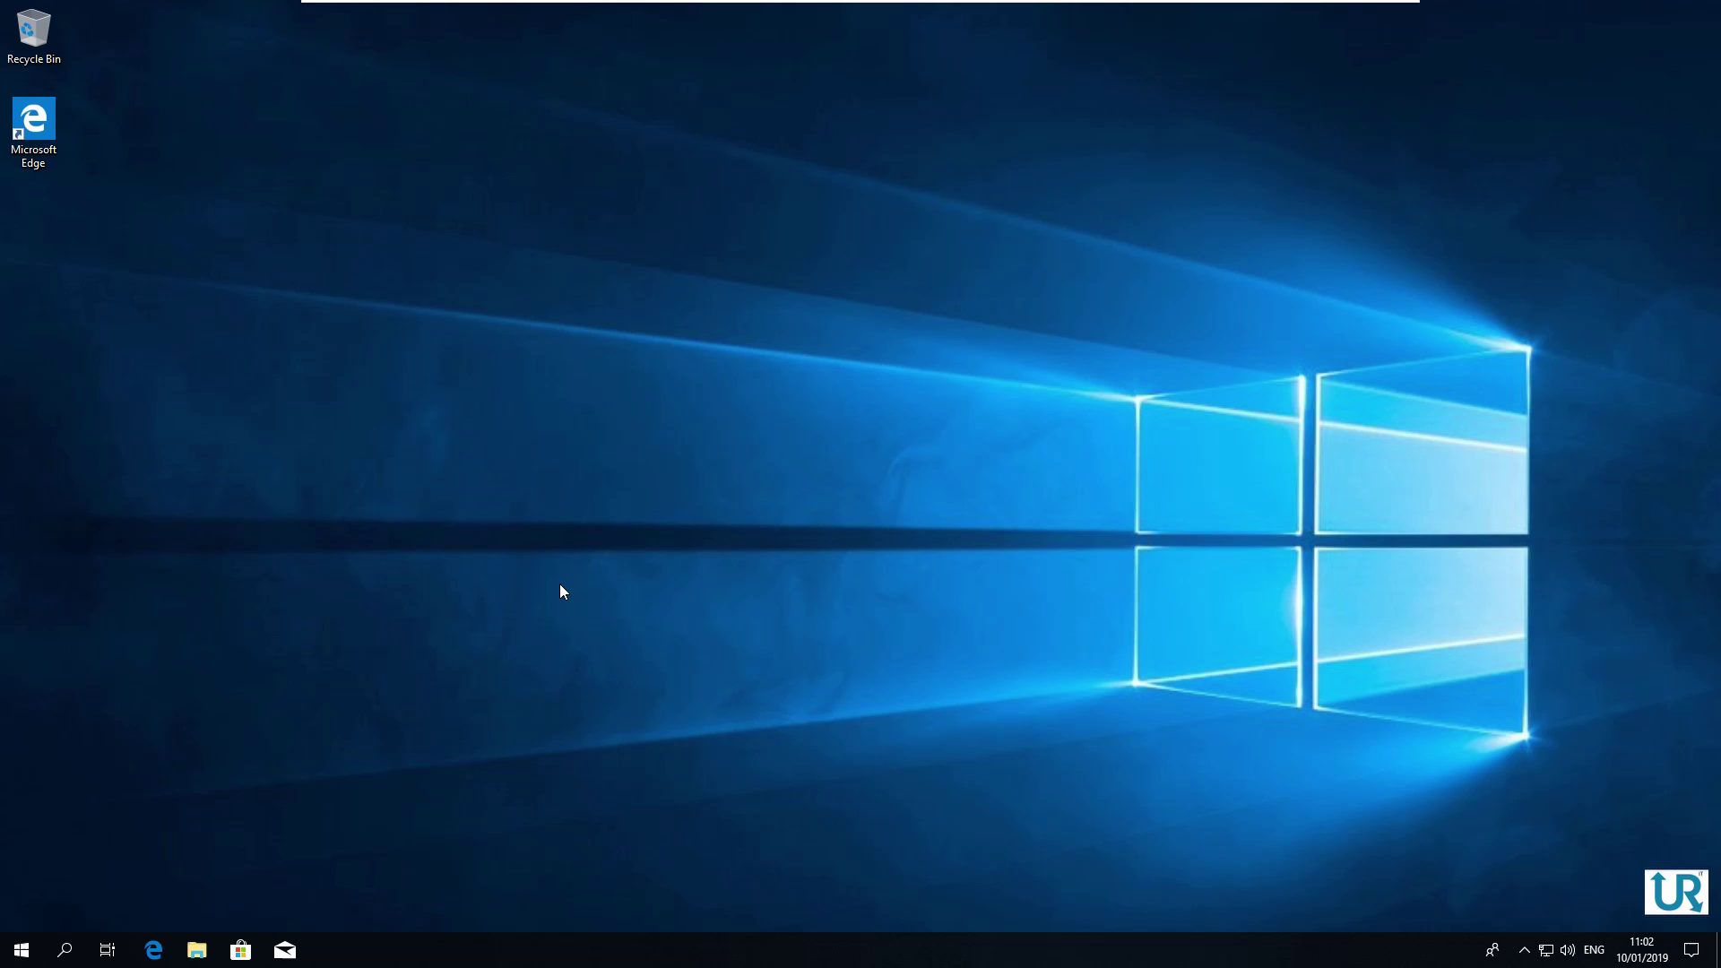
pyautogui.click(22, 951)
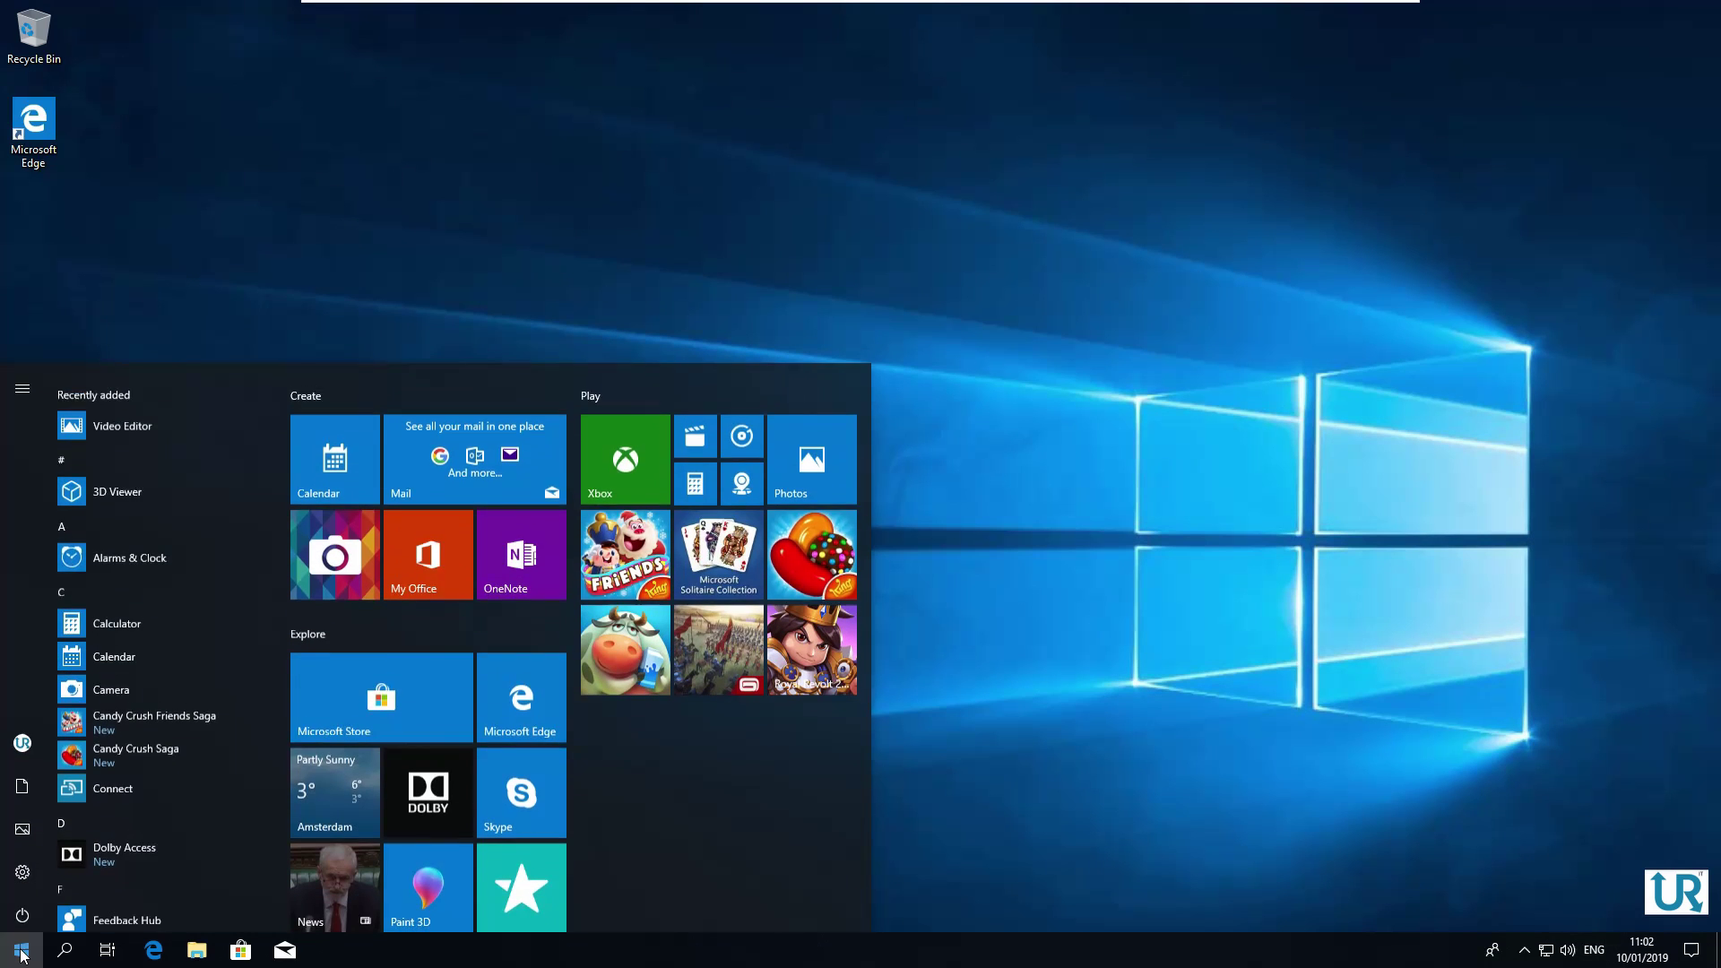
pyautogui.scroll(-3, 228, 686)
pyautogui.scroll(-10, 222, 692)
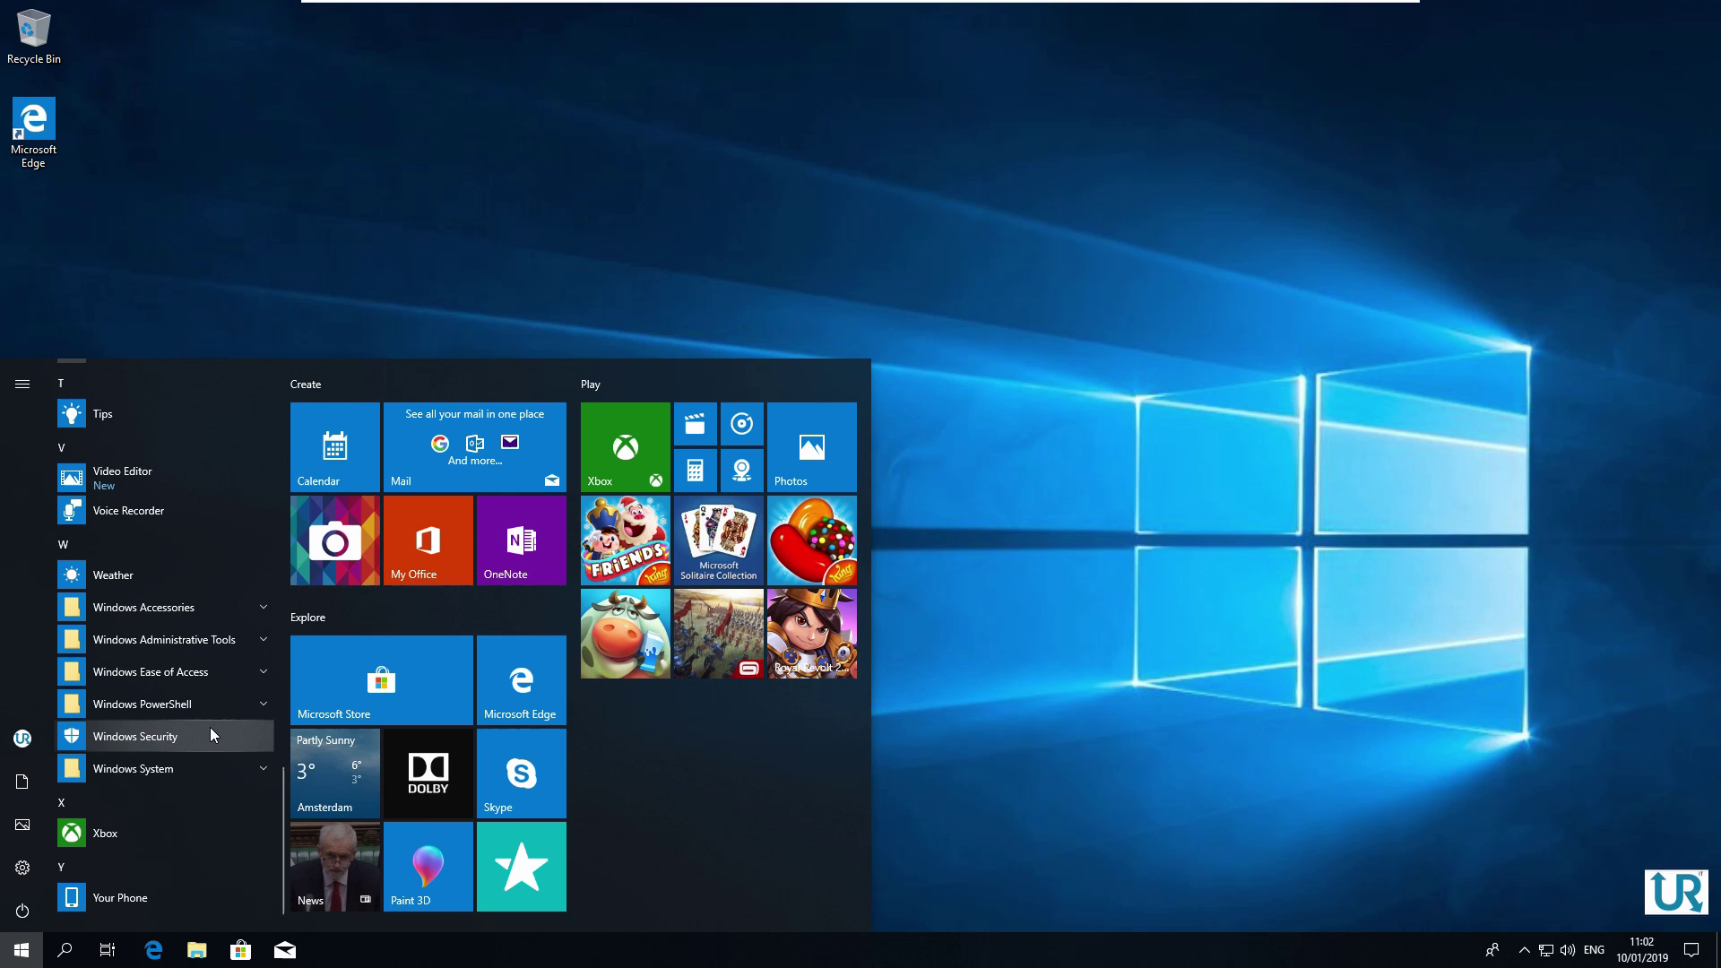
pyautogui.click(211, 728)
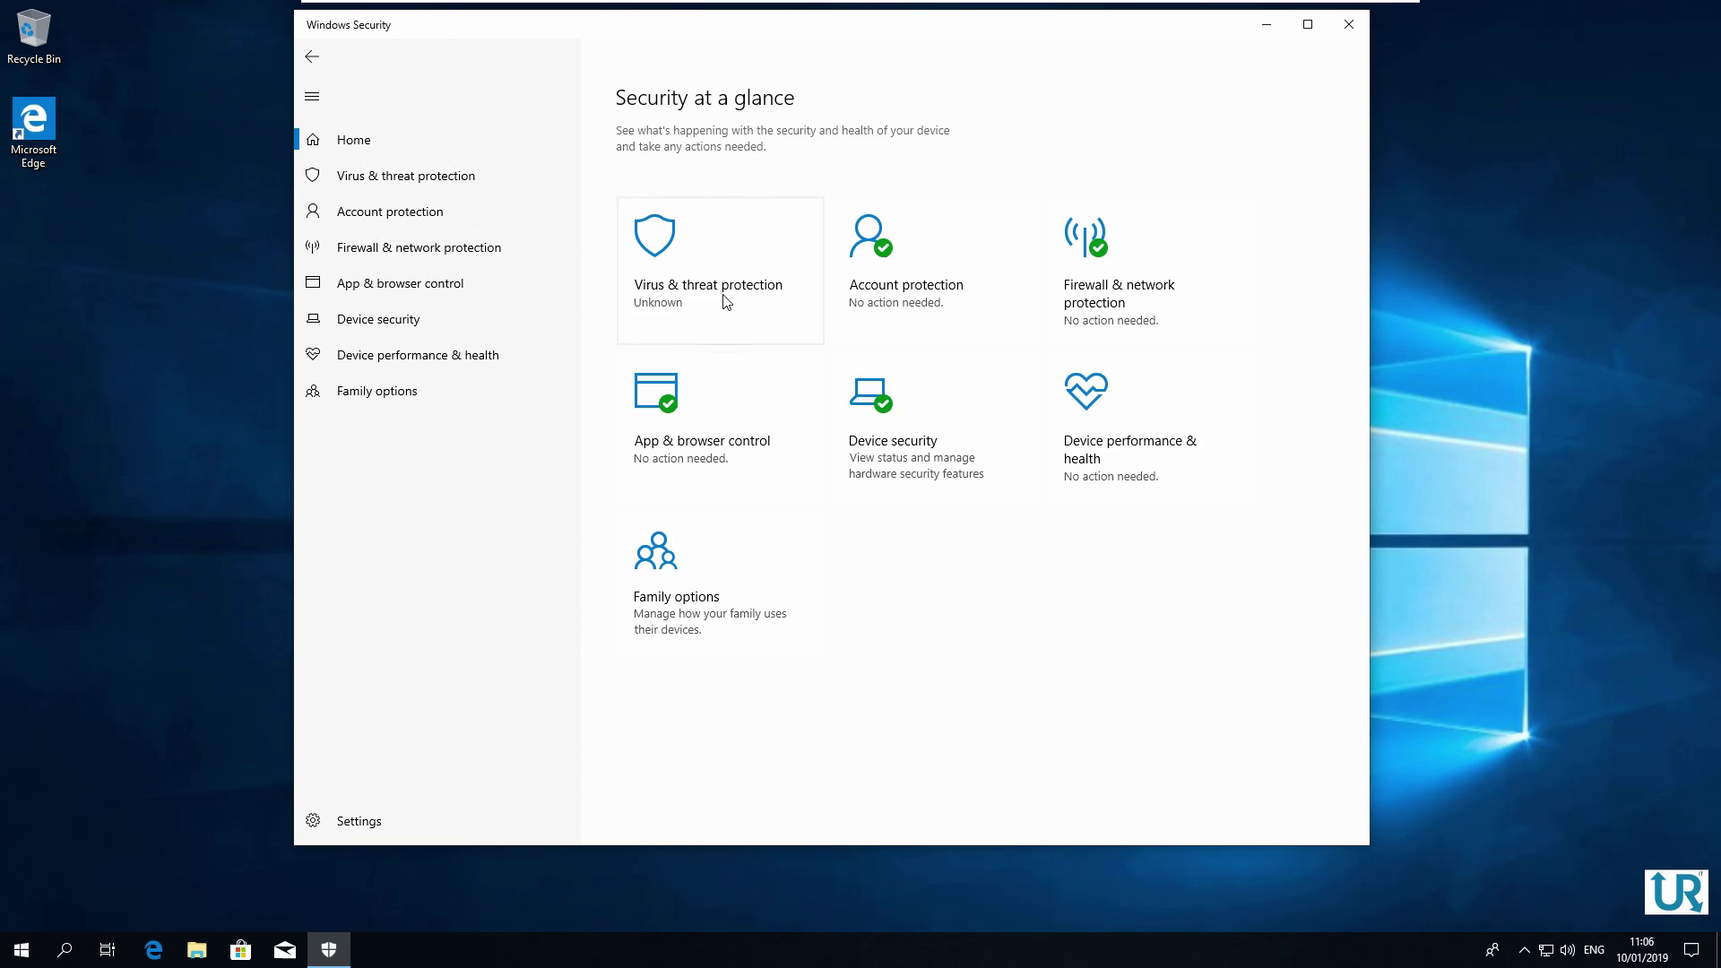
# Check the Virus & threat protection page, which now says it is managed by your organization
pyautogui.click(726, 303)
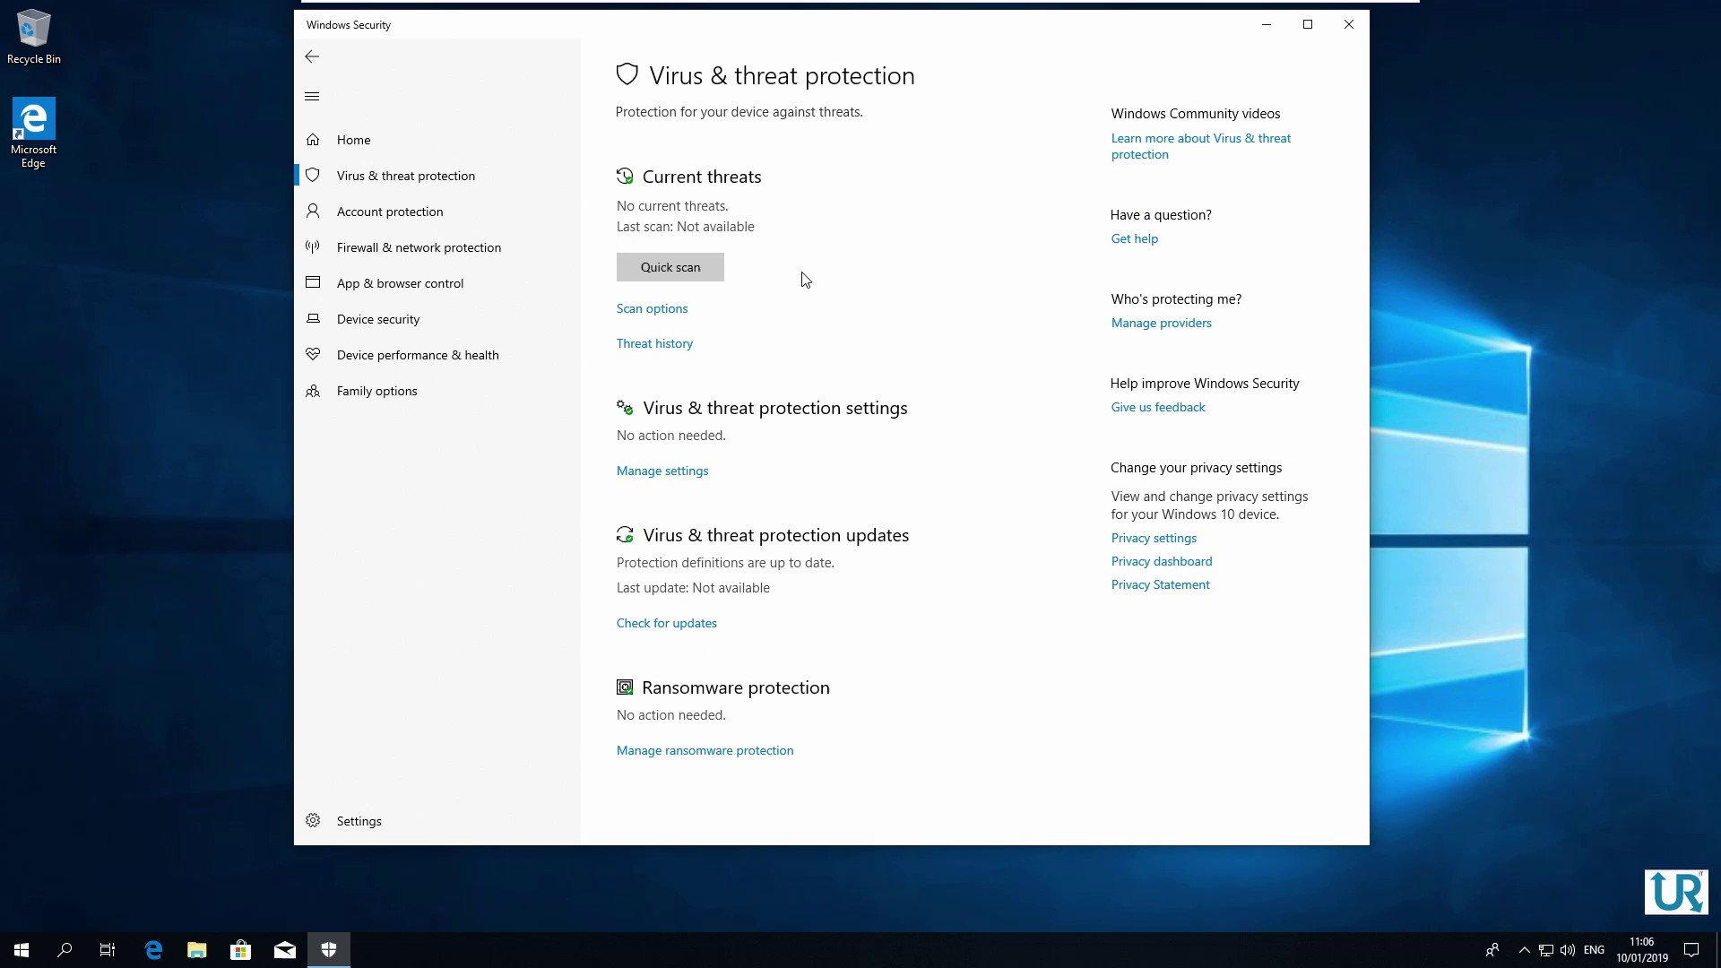
pyautogui.hotkey('alt', 'Left')
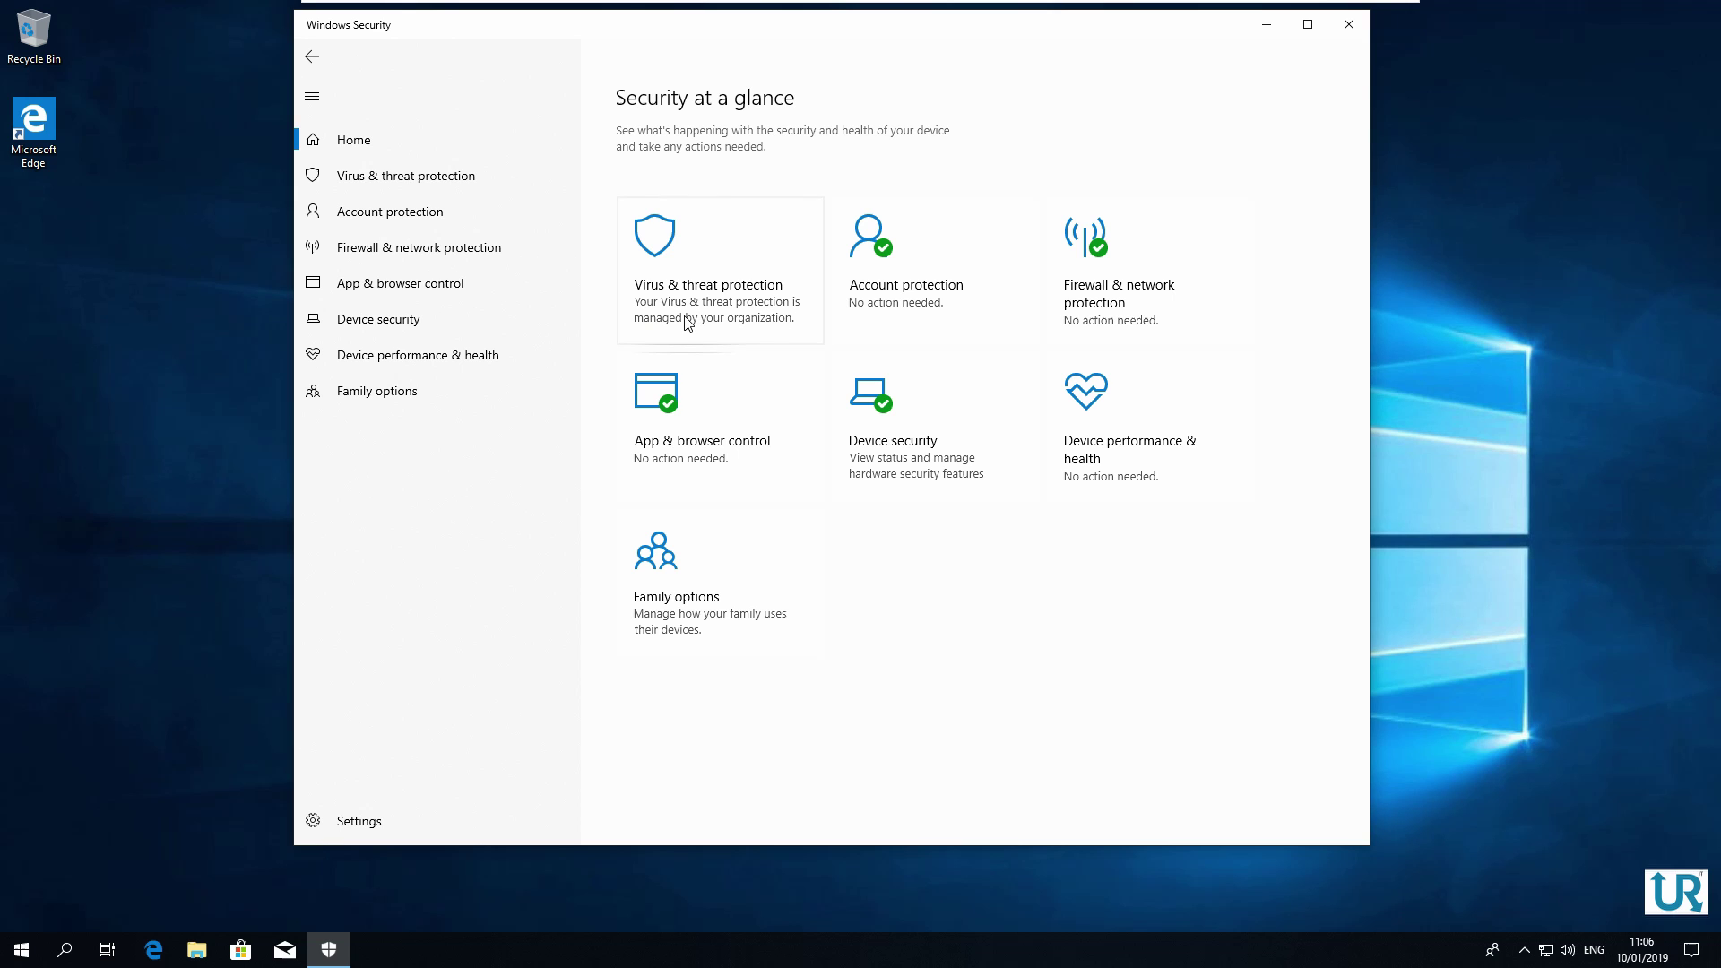
pyautogui.click(758, 291)
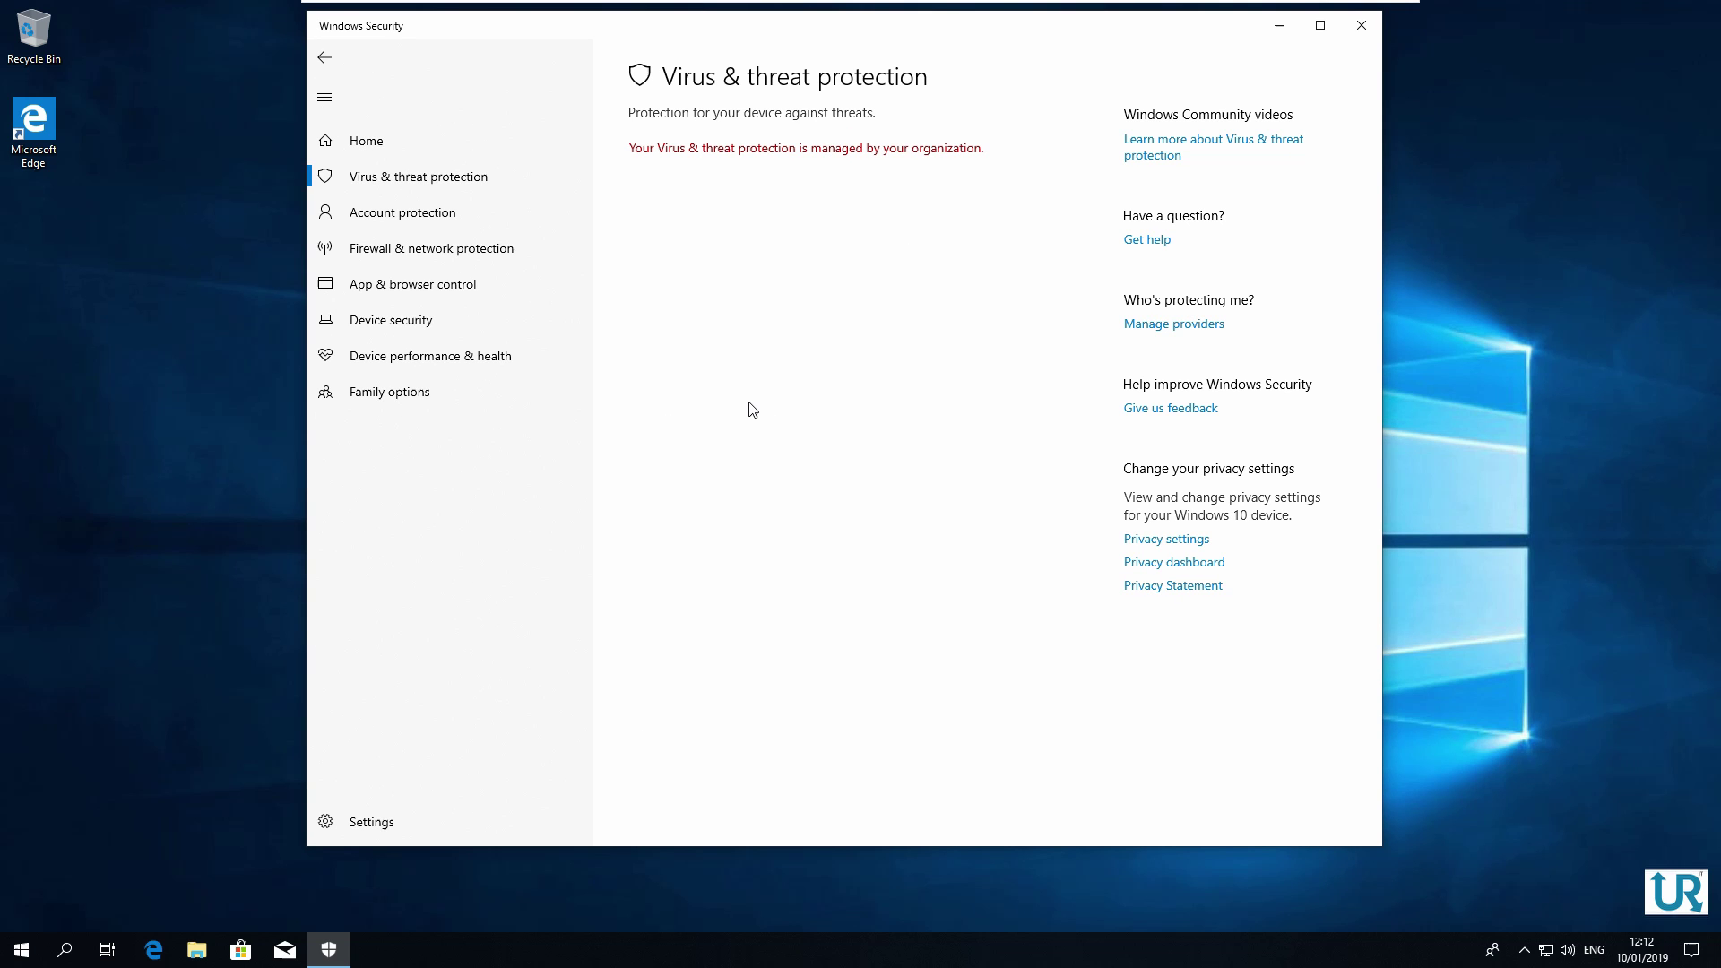
pyautogui.click(461, 144)
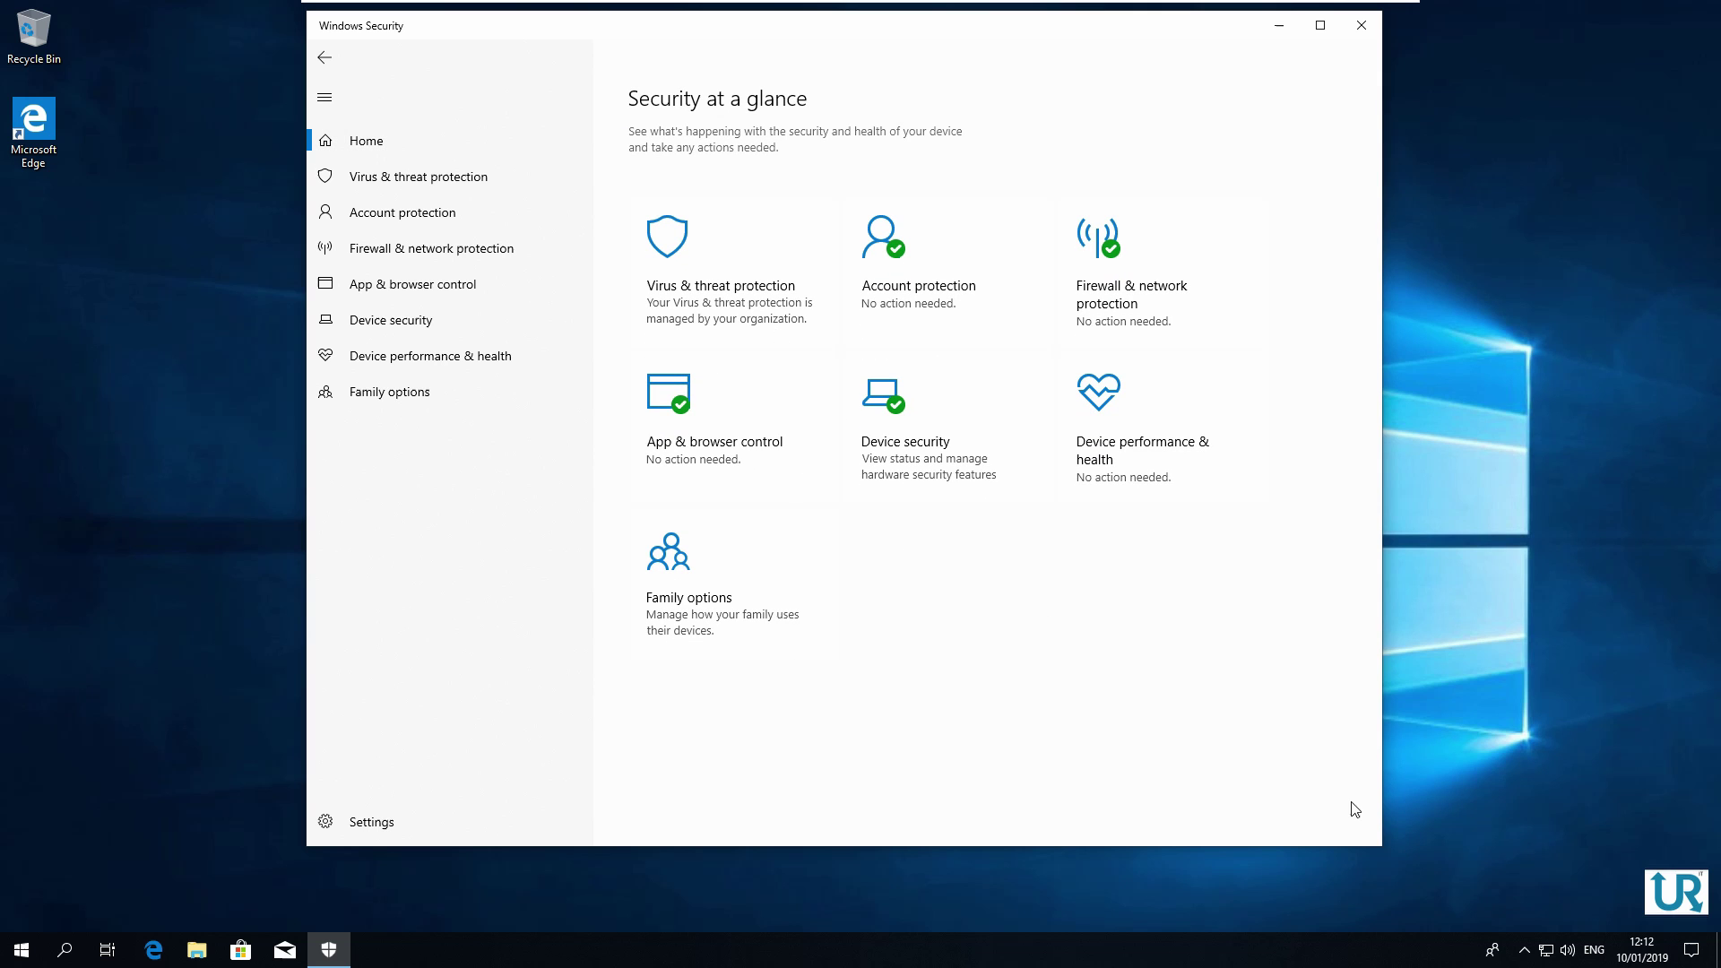
pyautogui.click(1525, 953)
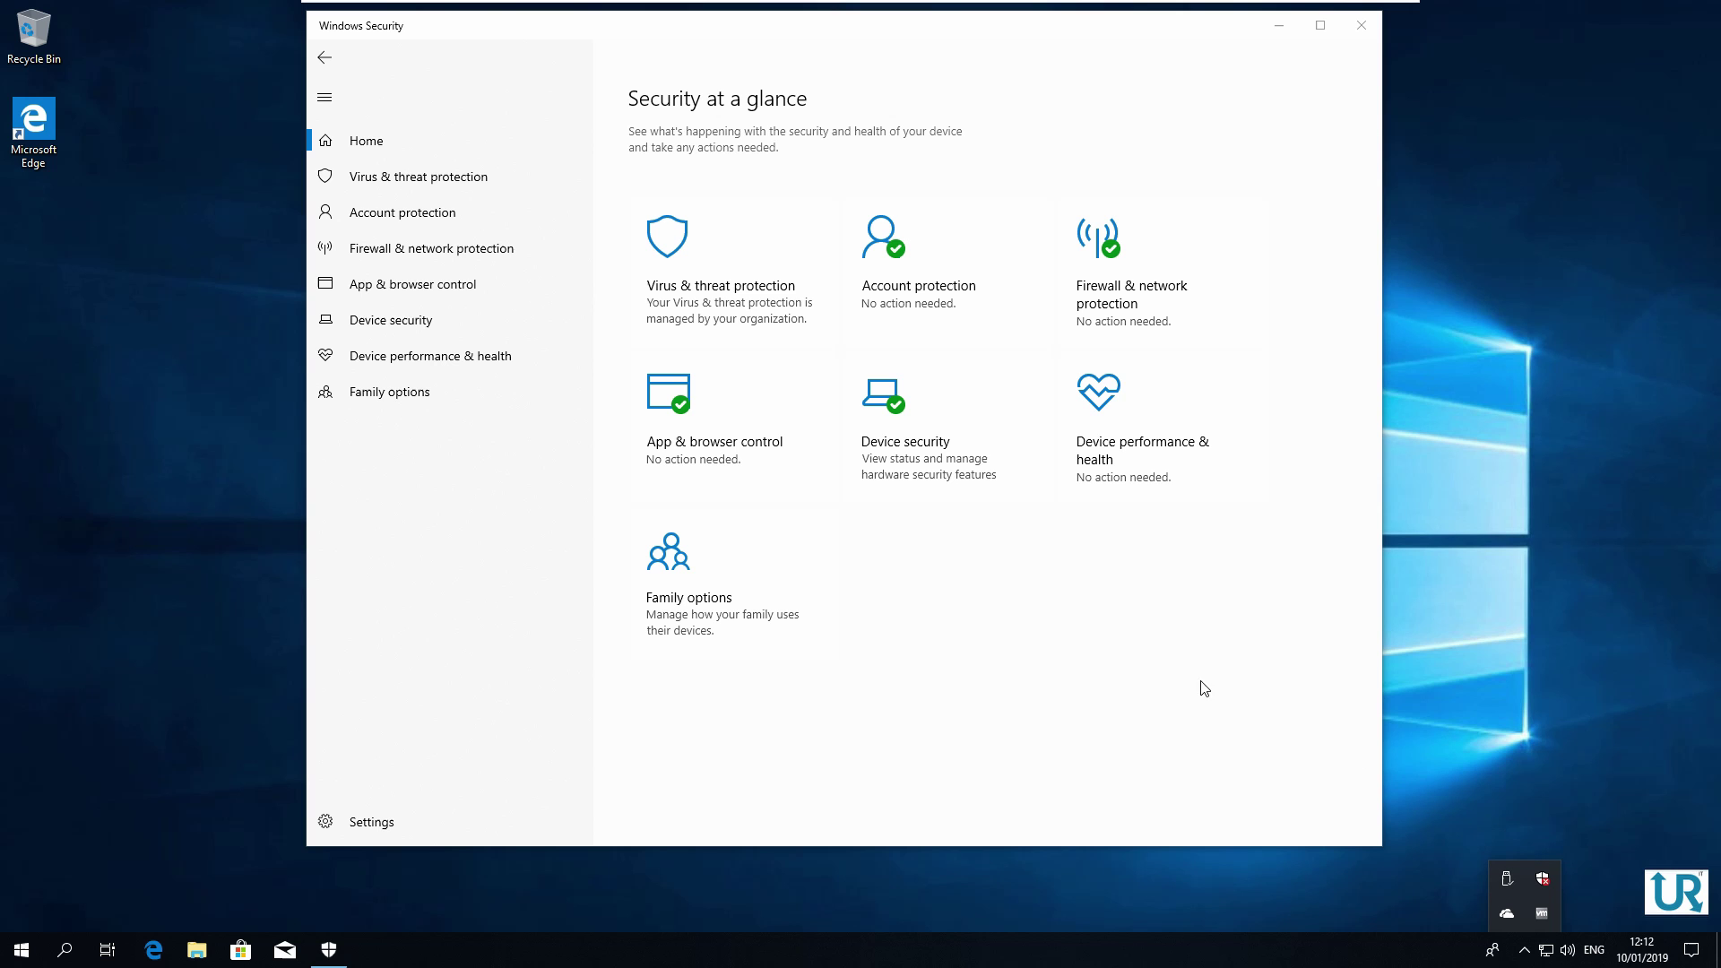
pyautogui.click(1103, 634)
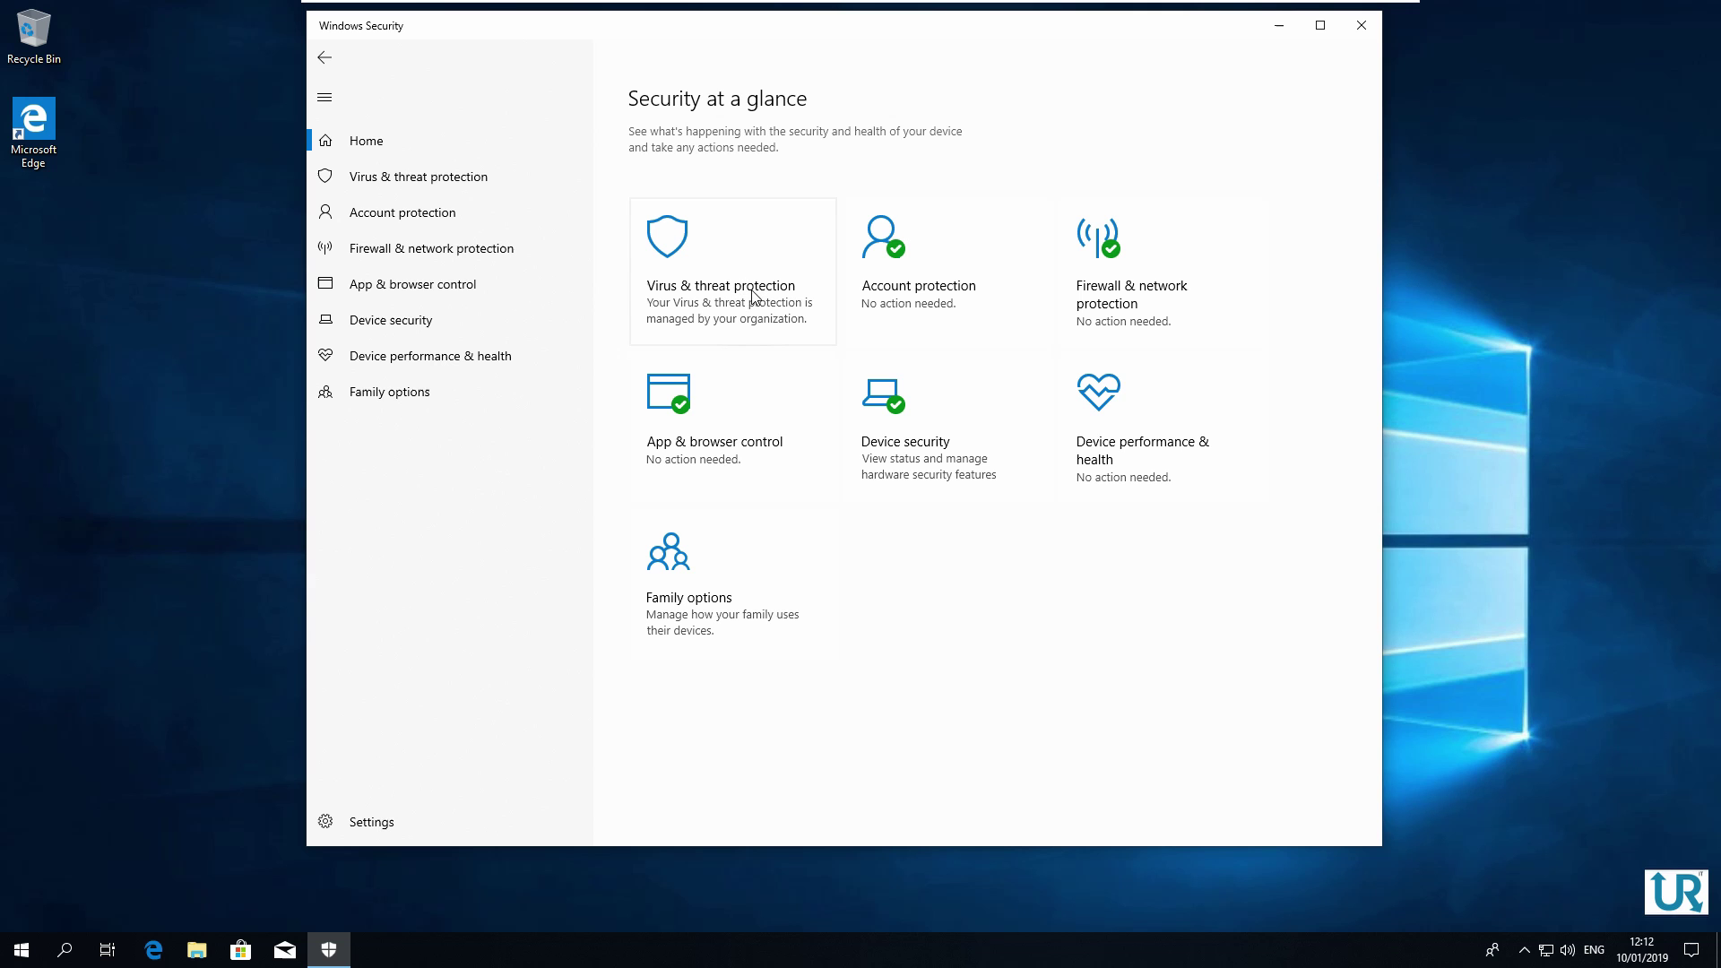
# Launch Registry Editor from a Start search for regedit and approve the UAC prompt
pyautogui.click(25, 949)
pyautogui.write('regedit')
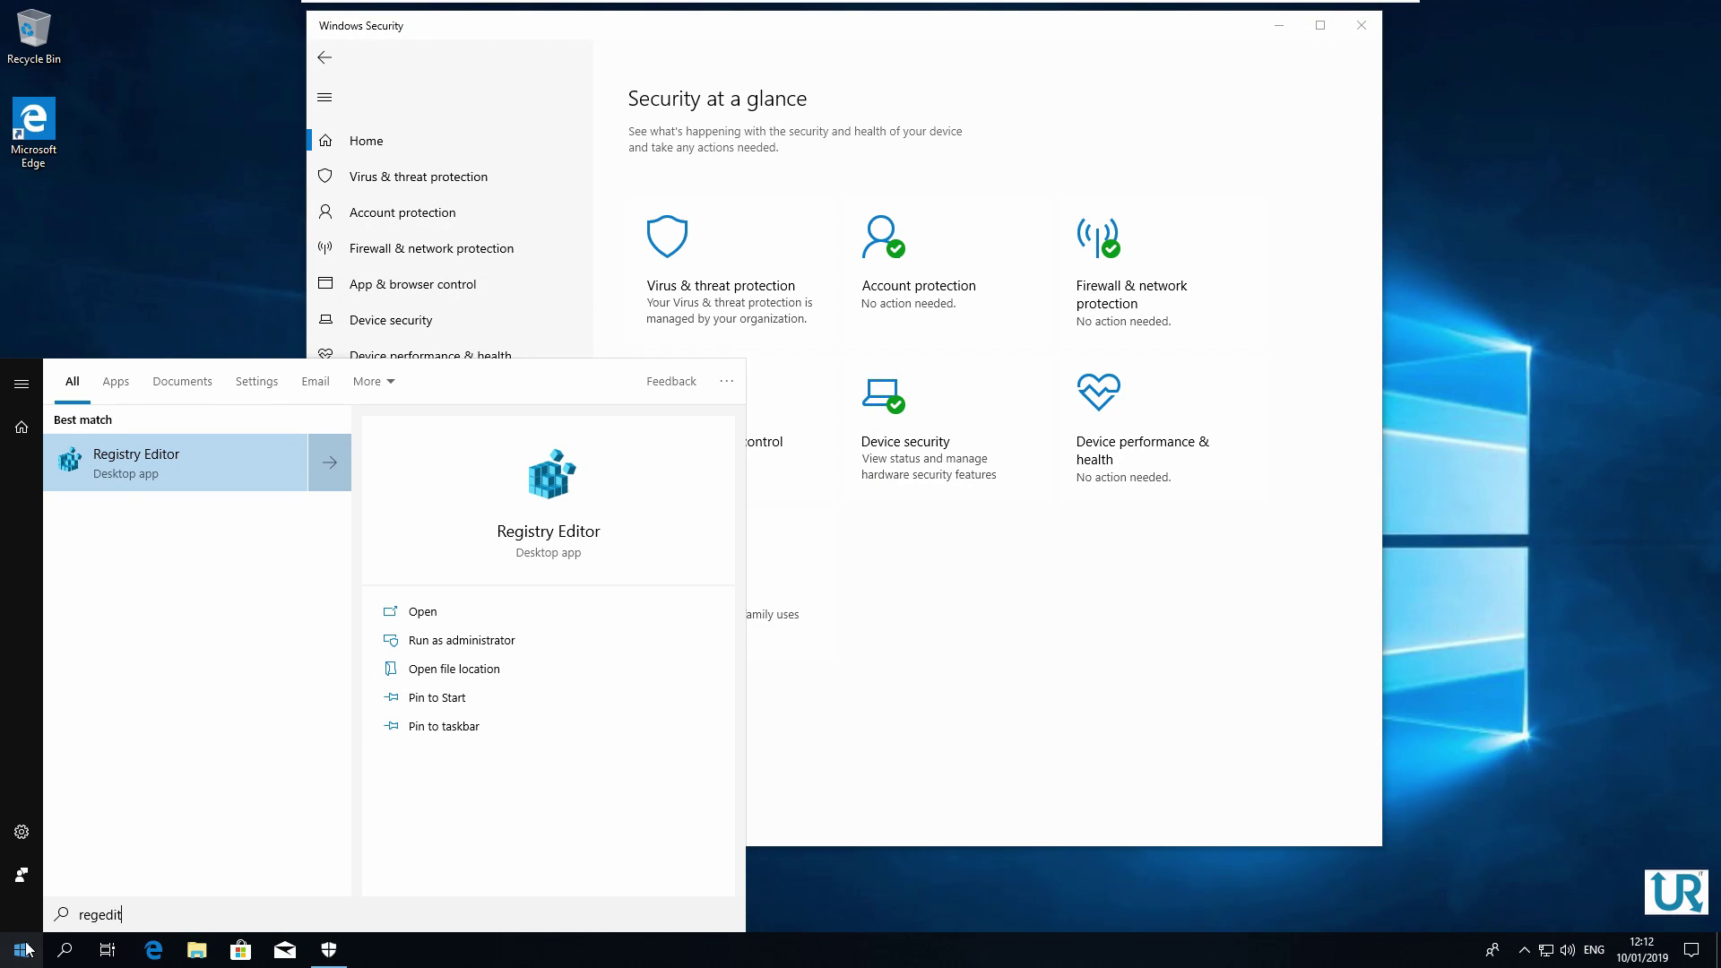
pyautogui.press('Return')
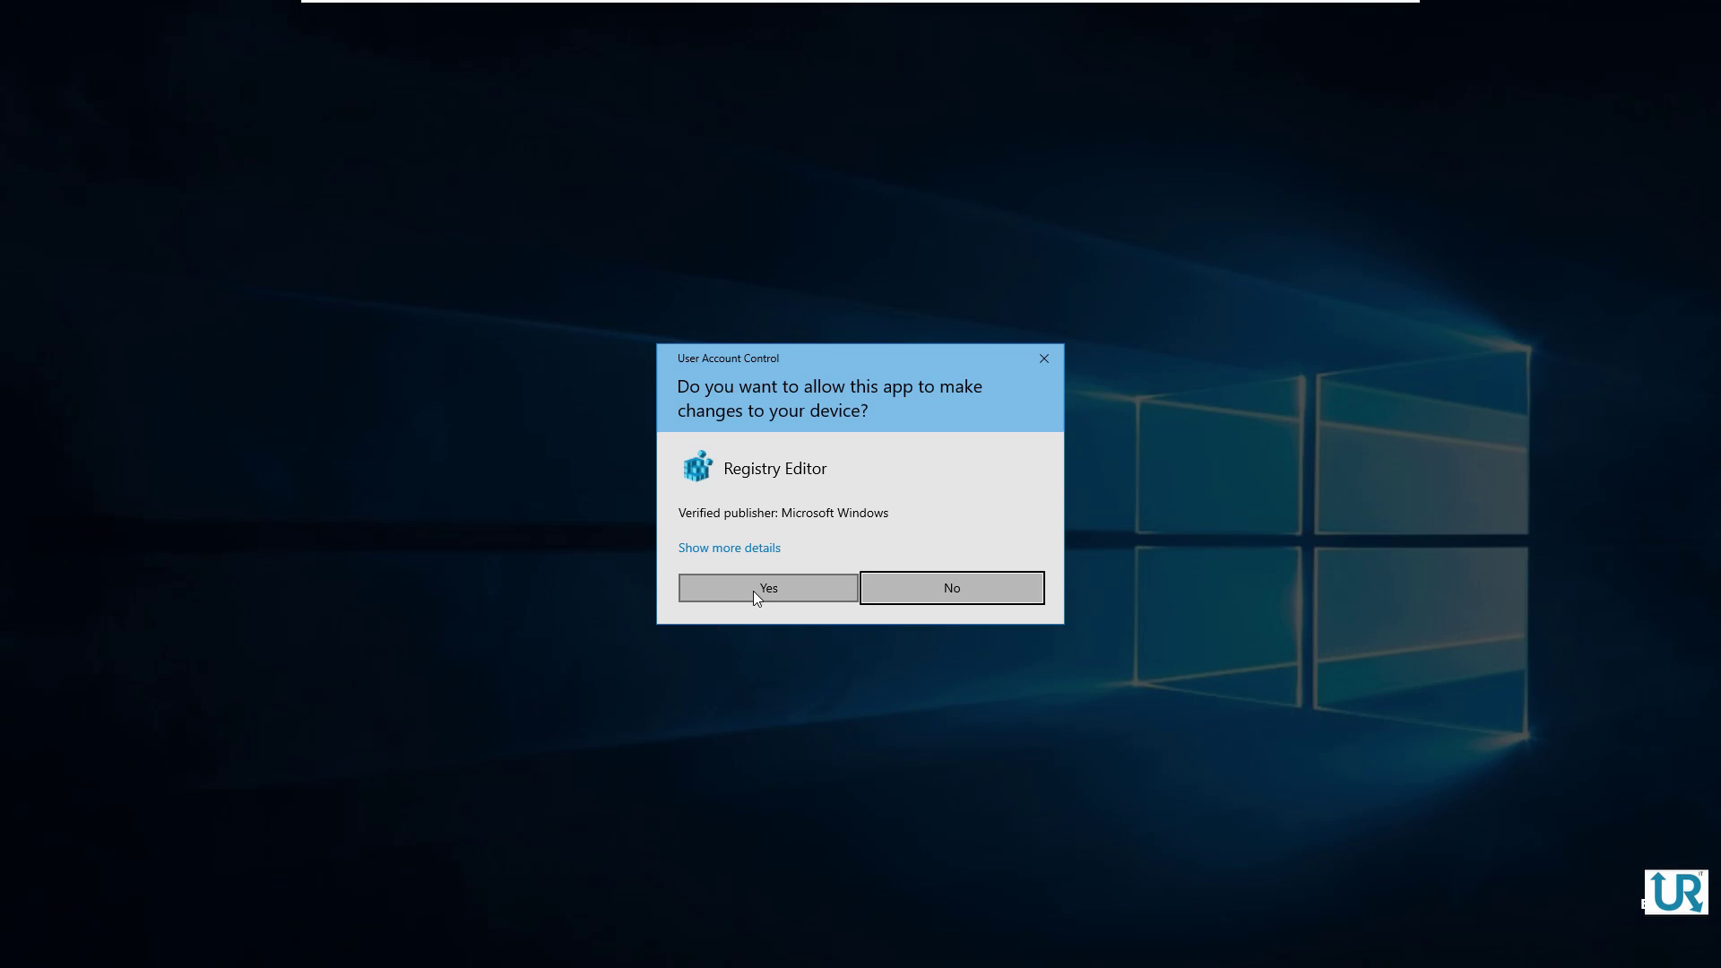
pyautogui.click(756, 592)
# Expand HKEY_LOCAL_MACHINE > SOFTWARE > Policies > Microsoft in the registry tree
pyautogui.doubleClick(158, 116)
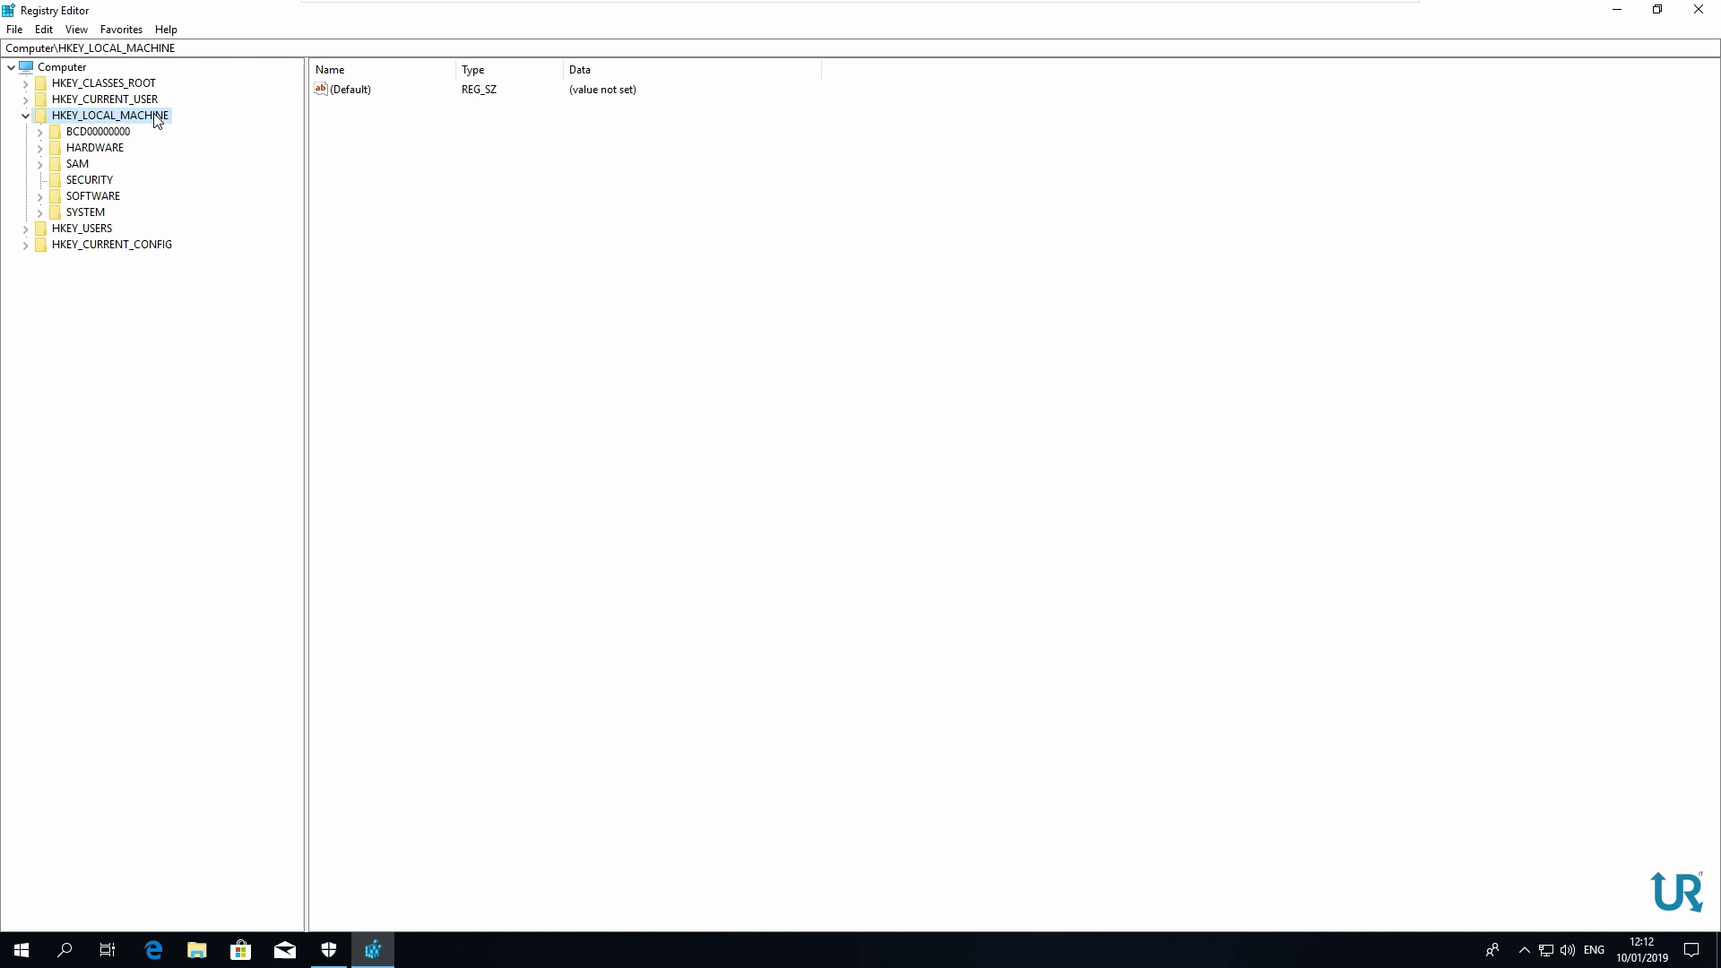
pyautogui.click(111, 187)
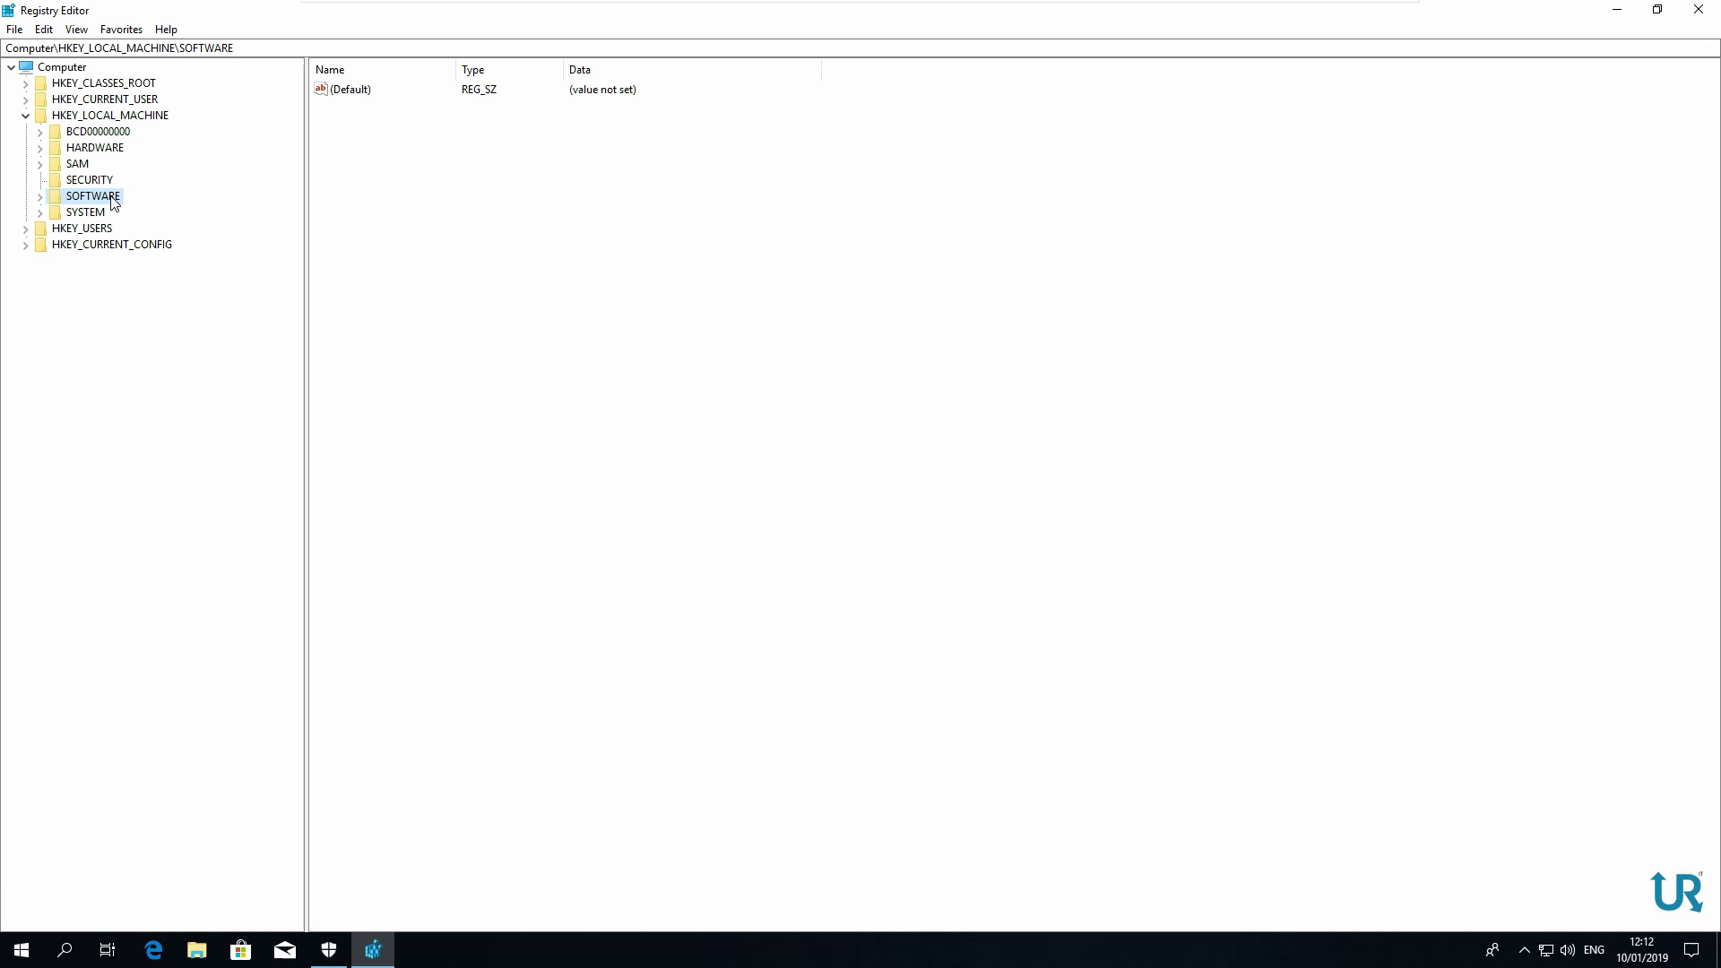
pyautogui.doubleClick(112, 196)
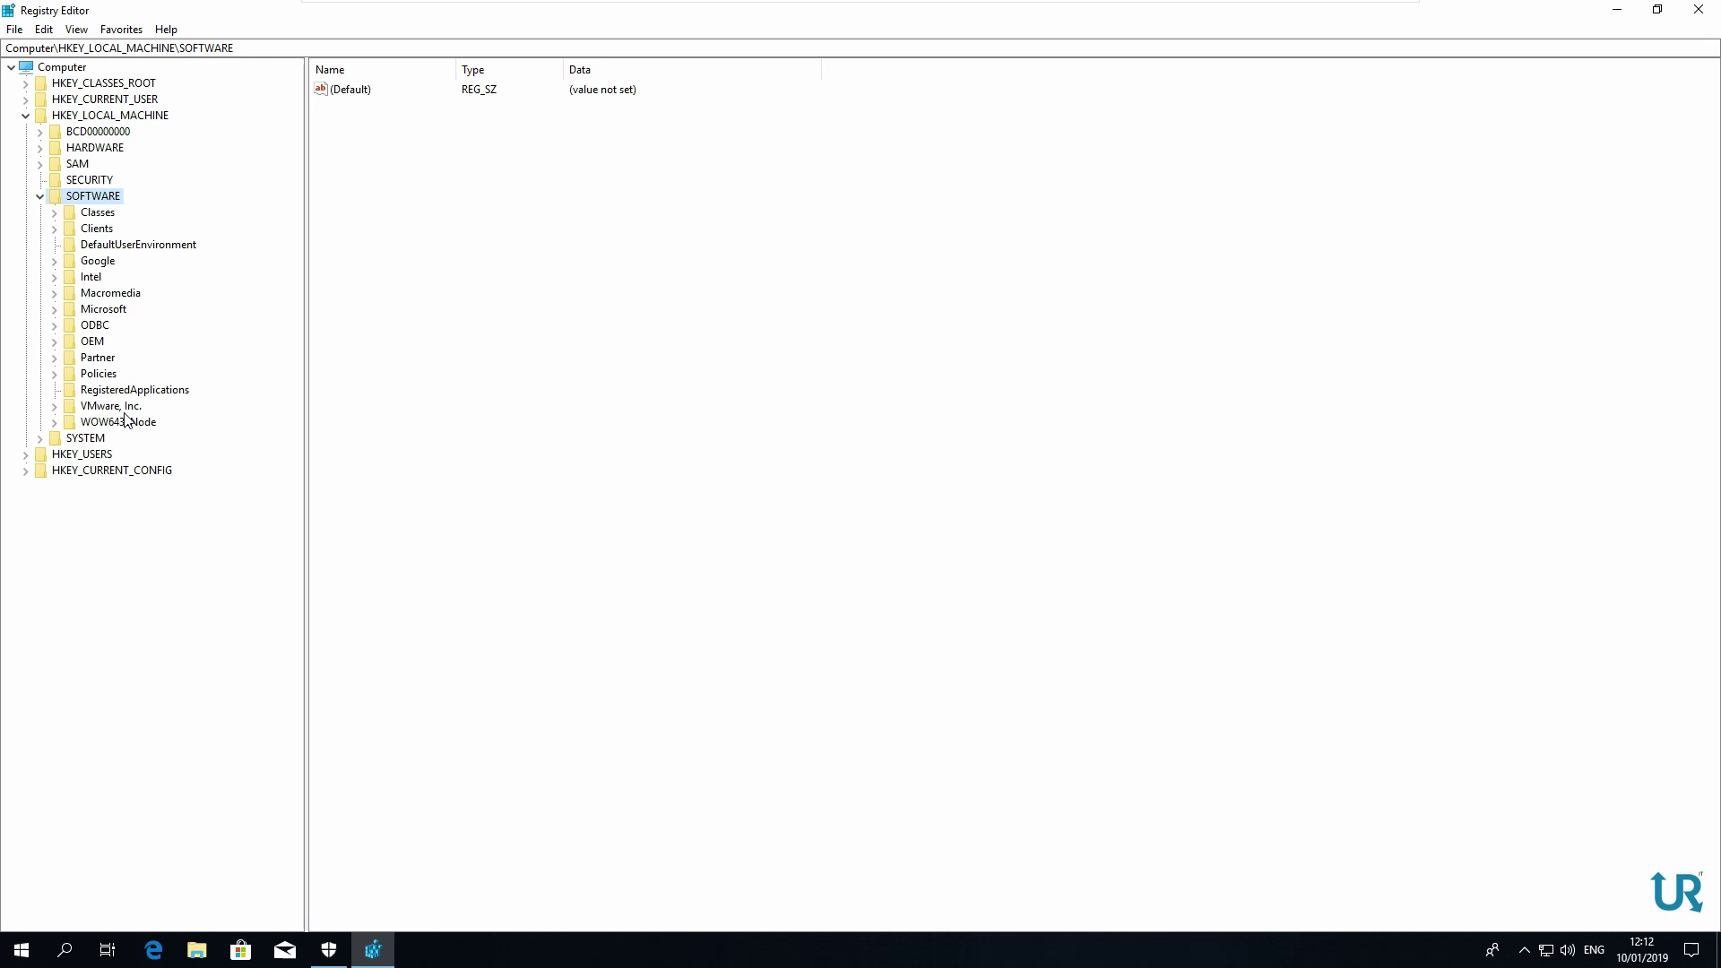
pyautogui.doubleClick(106, 310)
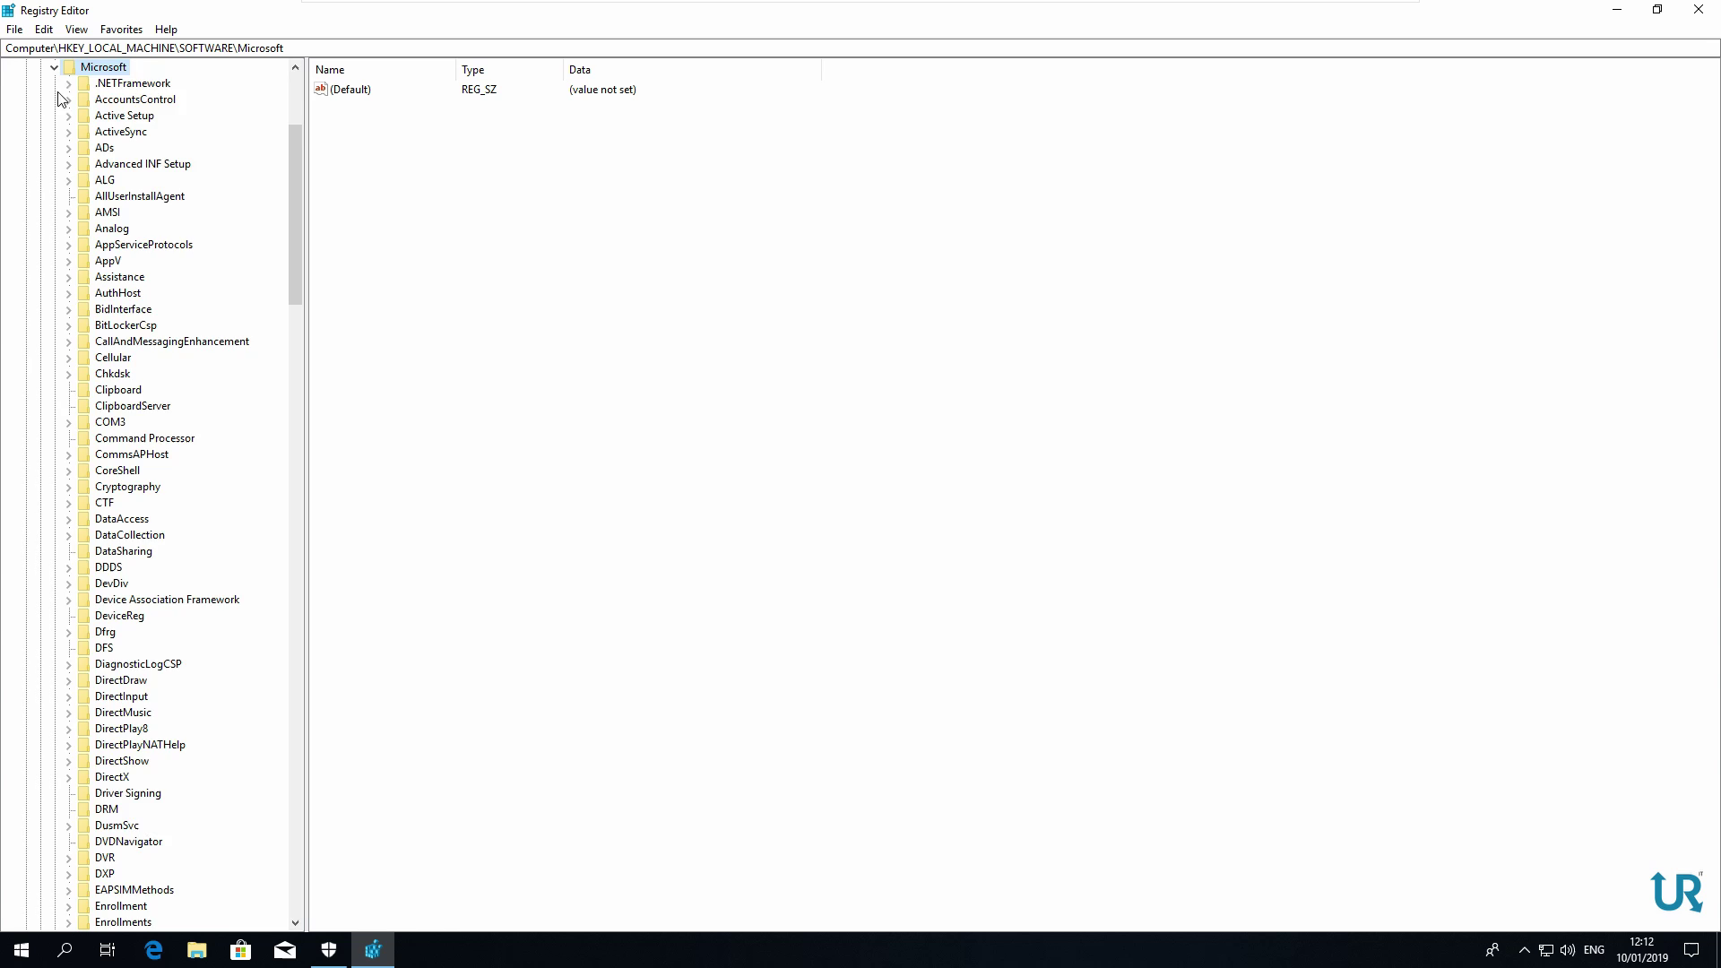
pyautogui.click(54, 69)
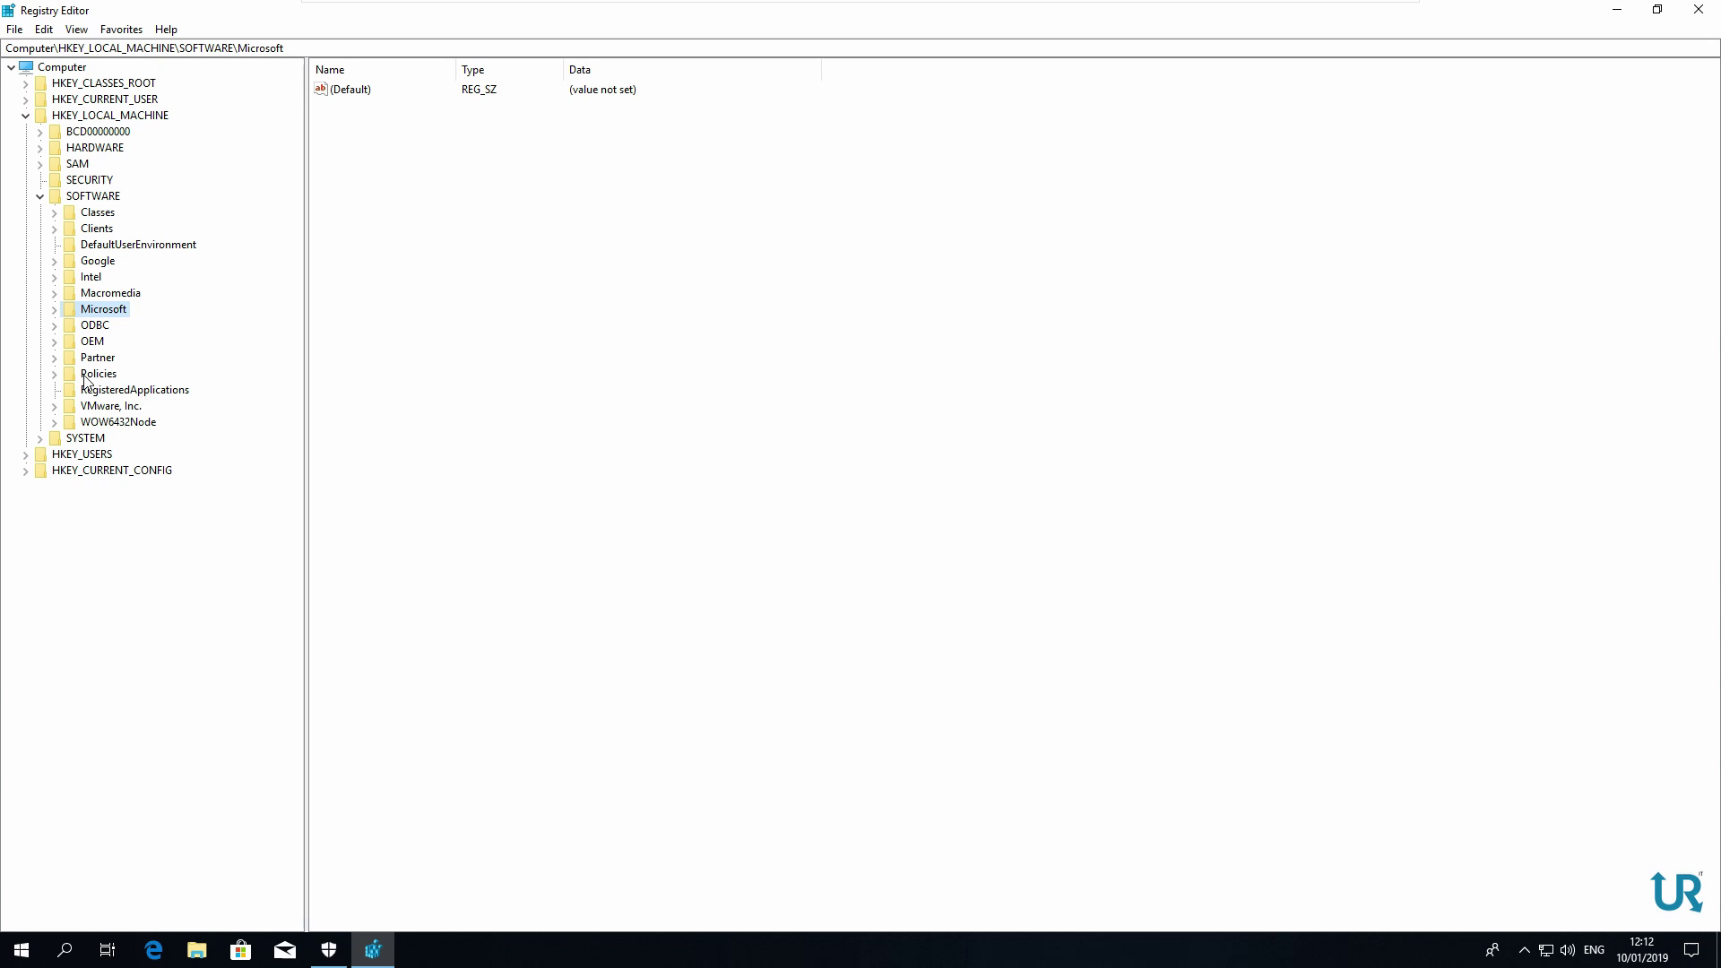
pyautogui.doubleClick(85, 375)
pyautogui.doubleClick(93, 391)
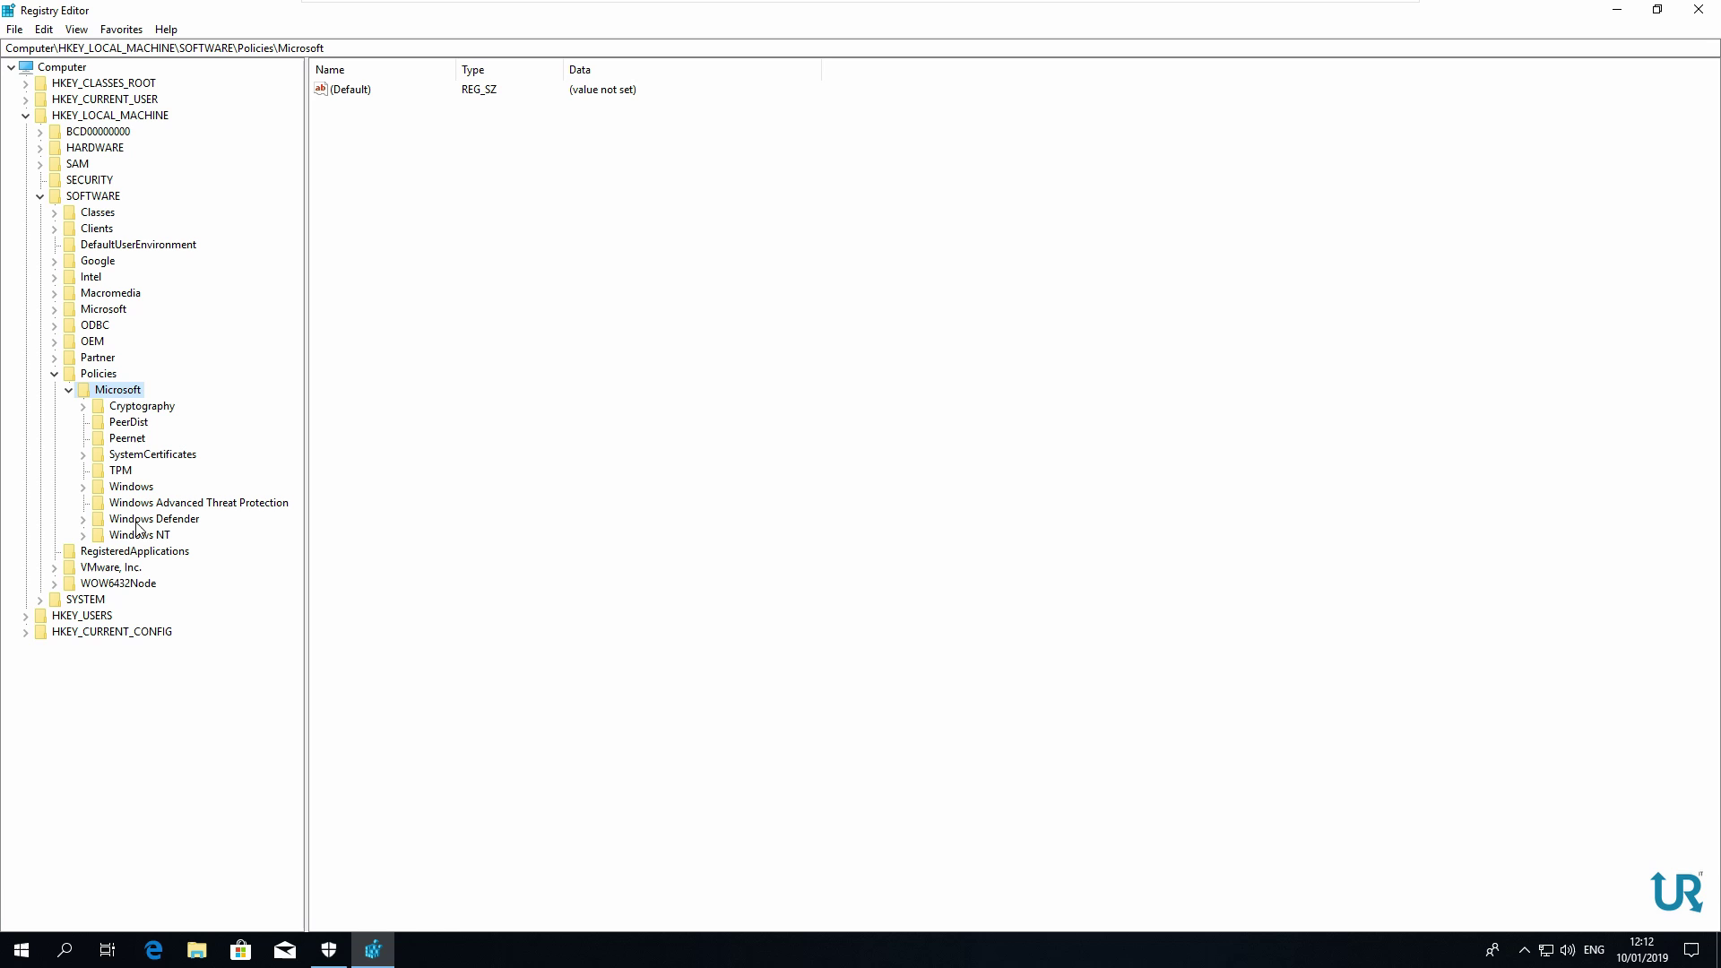
# Create the key HKLM\SOFTWARE\Policies\Microsoft\Windows Defender Security Center
pyautogui.rightClick(127, 394)
pyautogui.moveTo(202, 425)
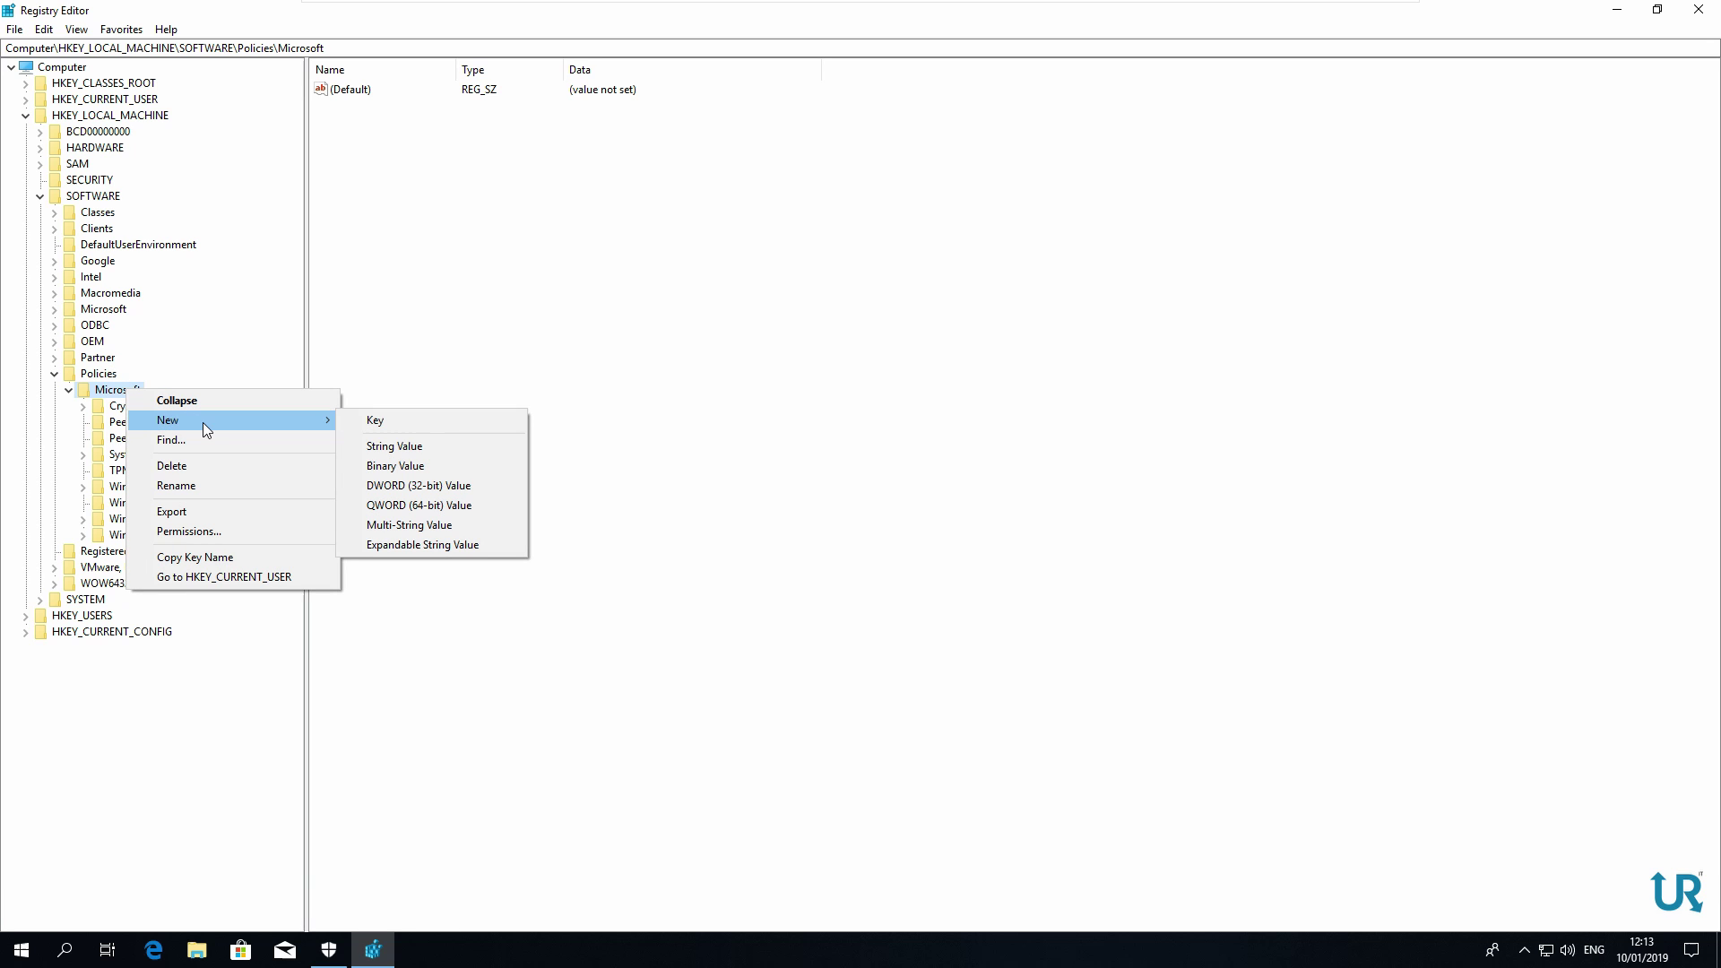
pyautogui.click(422, 421)
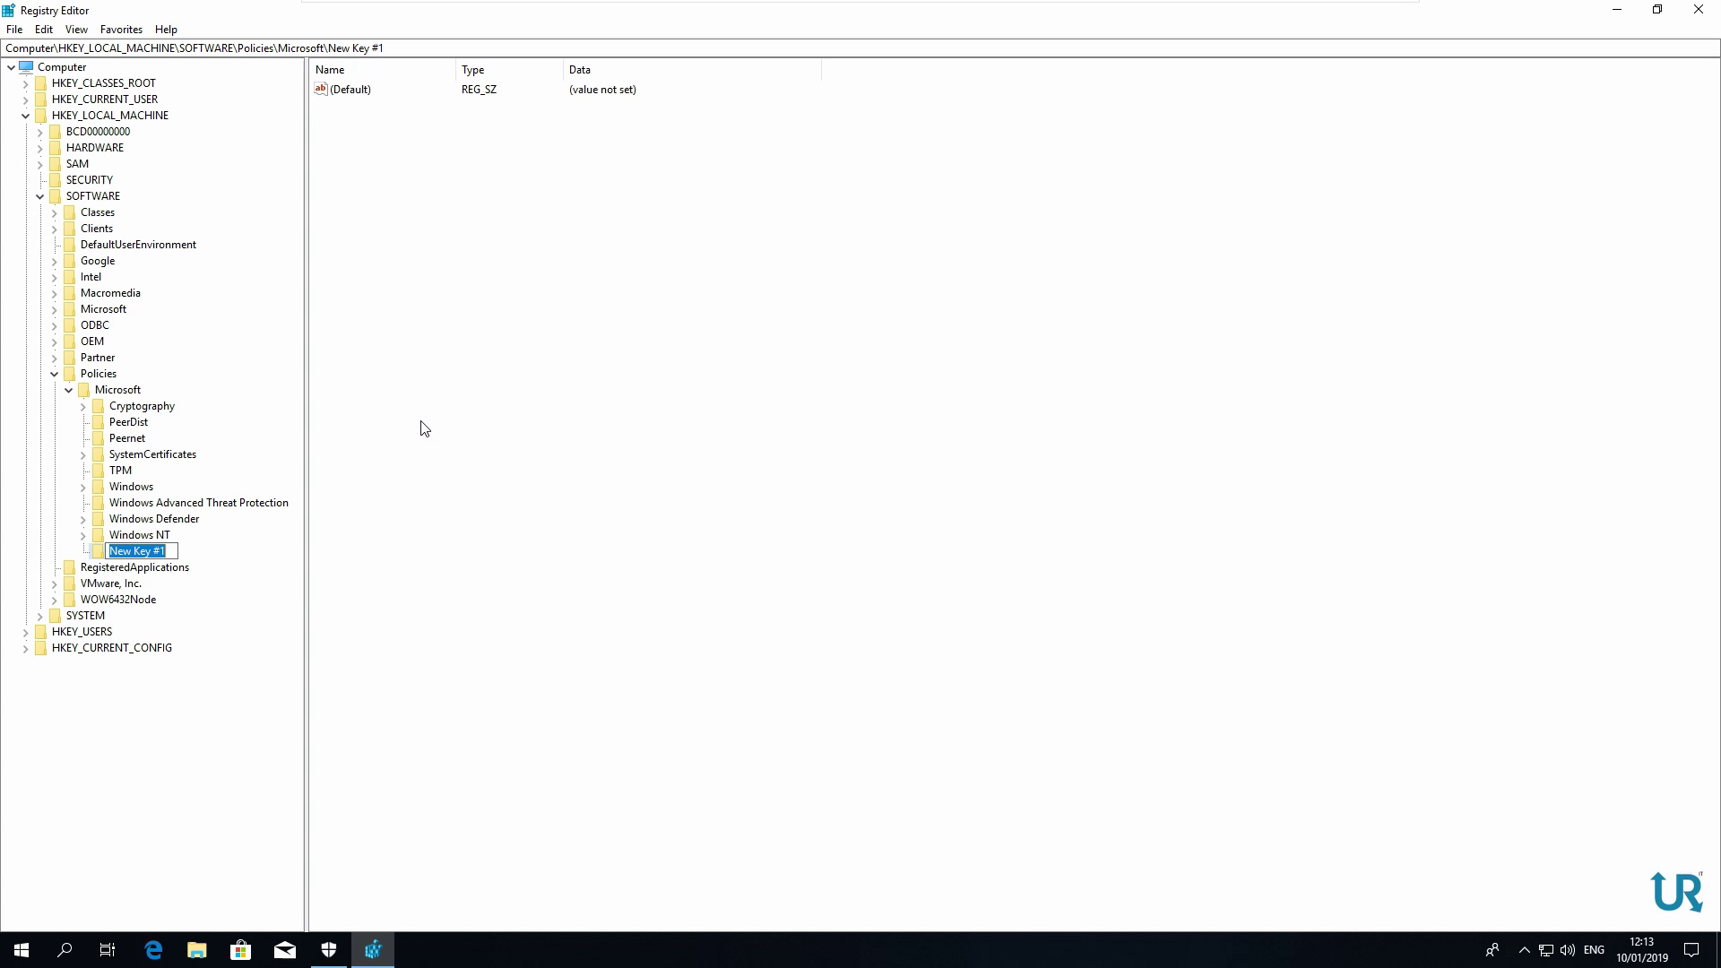
pyautogui.write('Windows Defender Security ')
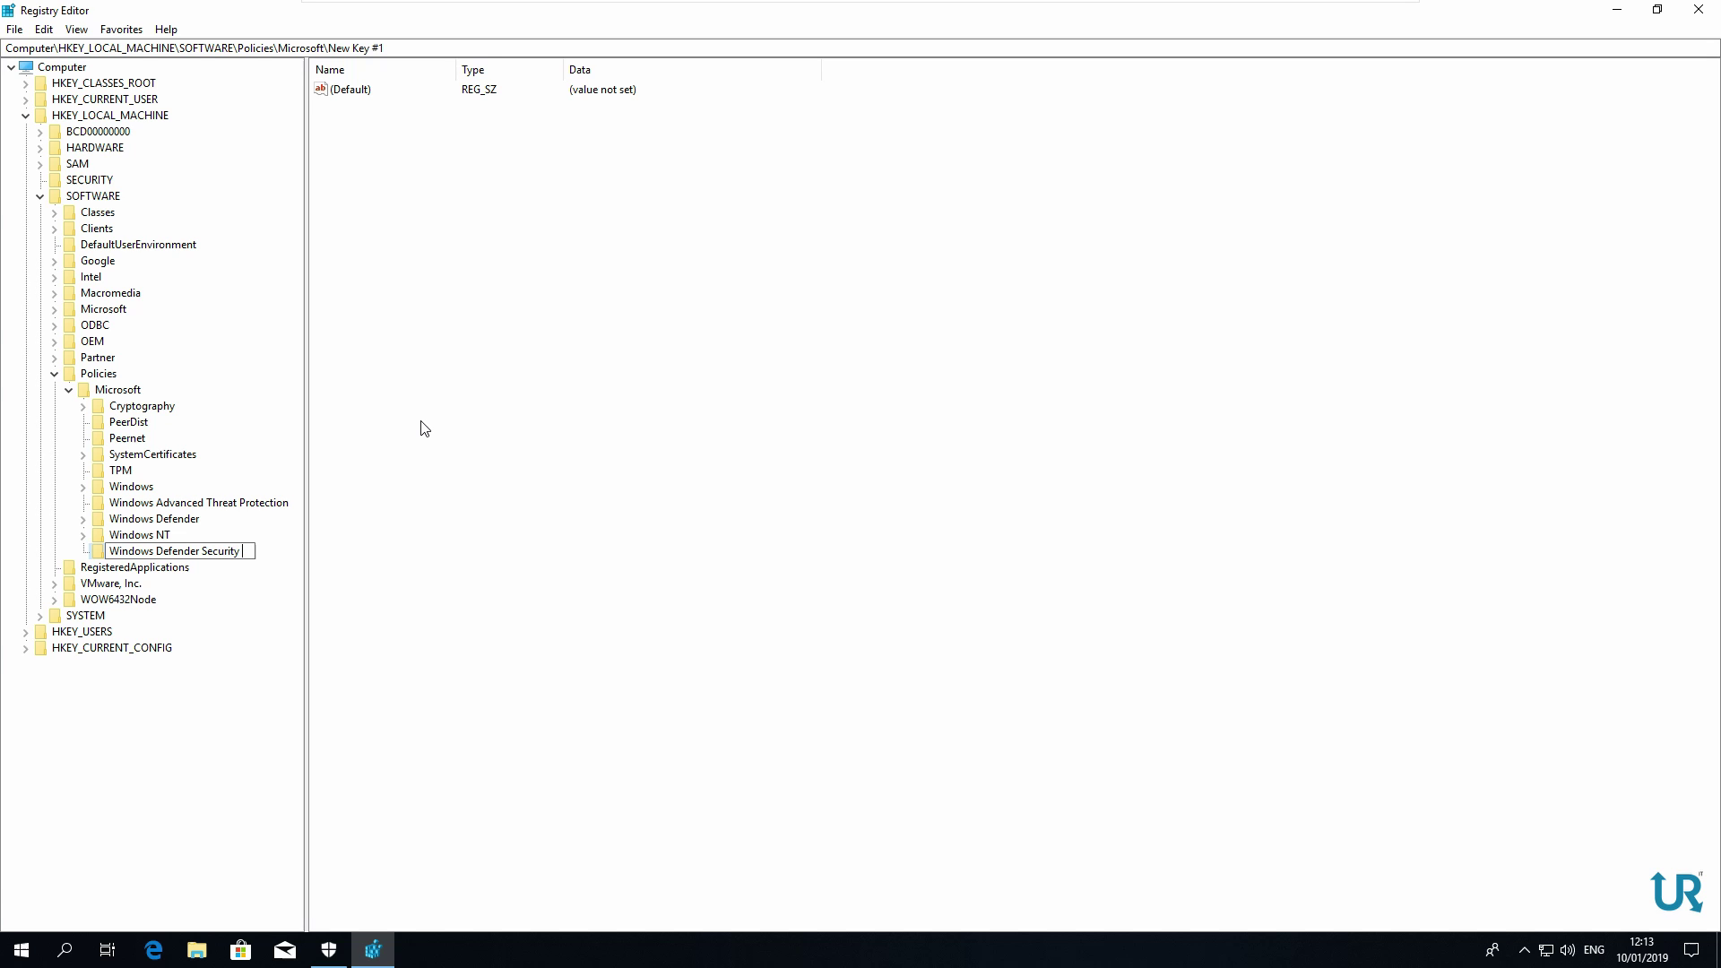
pyautogui.write('Center')
pyautogui.press('Return')
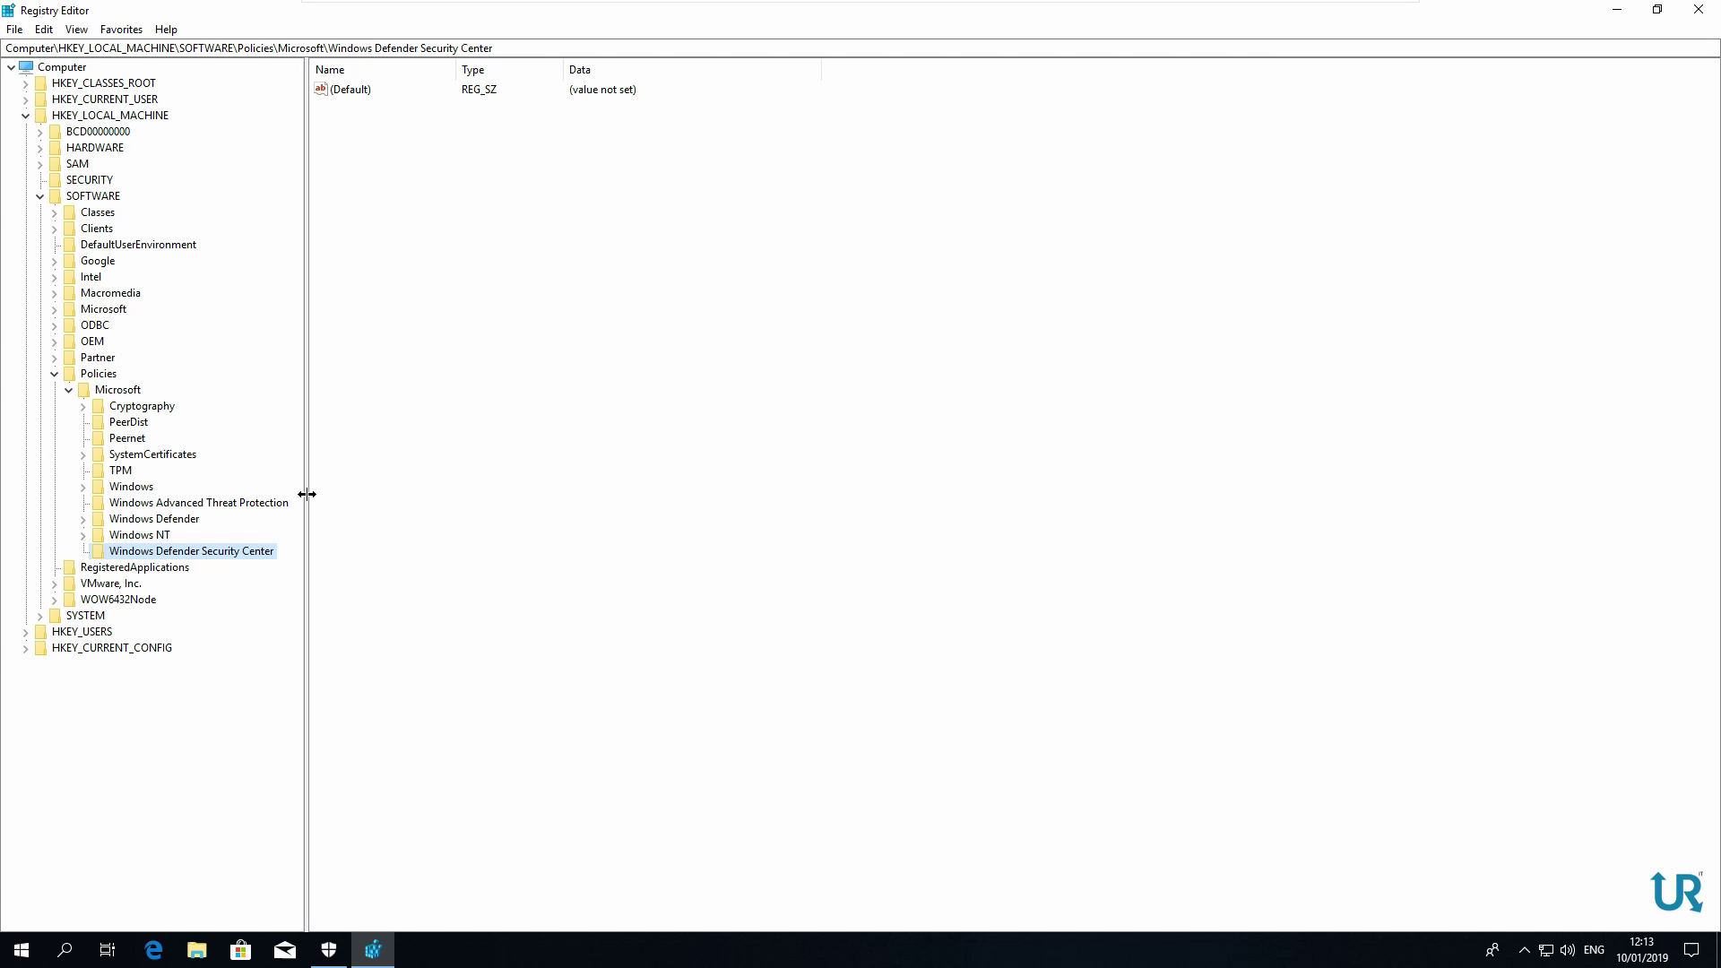
# Create a 'Virus and threat protection' subkey under the Windows Defender Security Center key
pyautogui.rightClick(198, 554)
pyautogui.moveTo(257, 580)
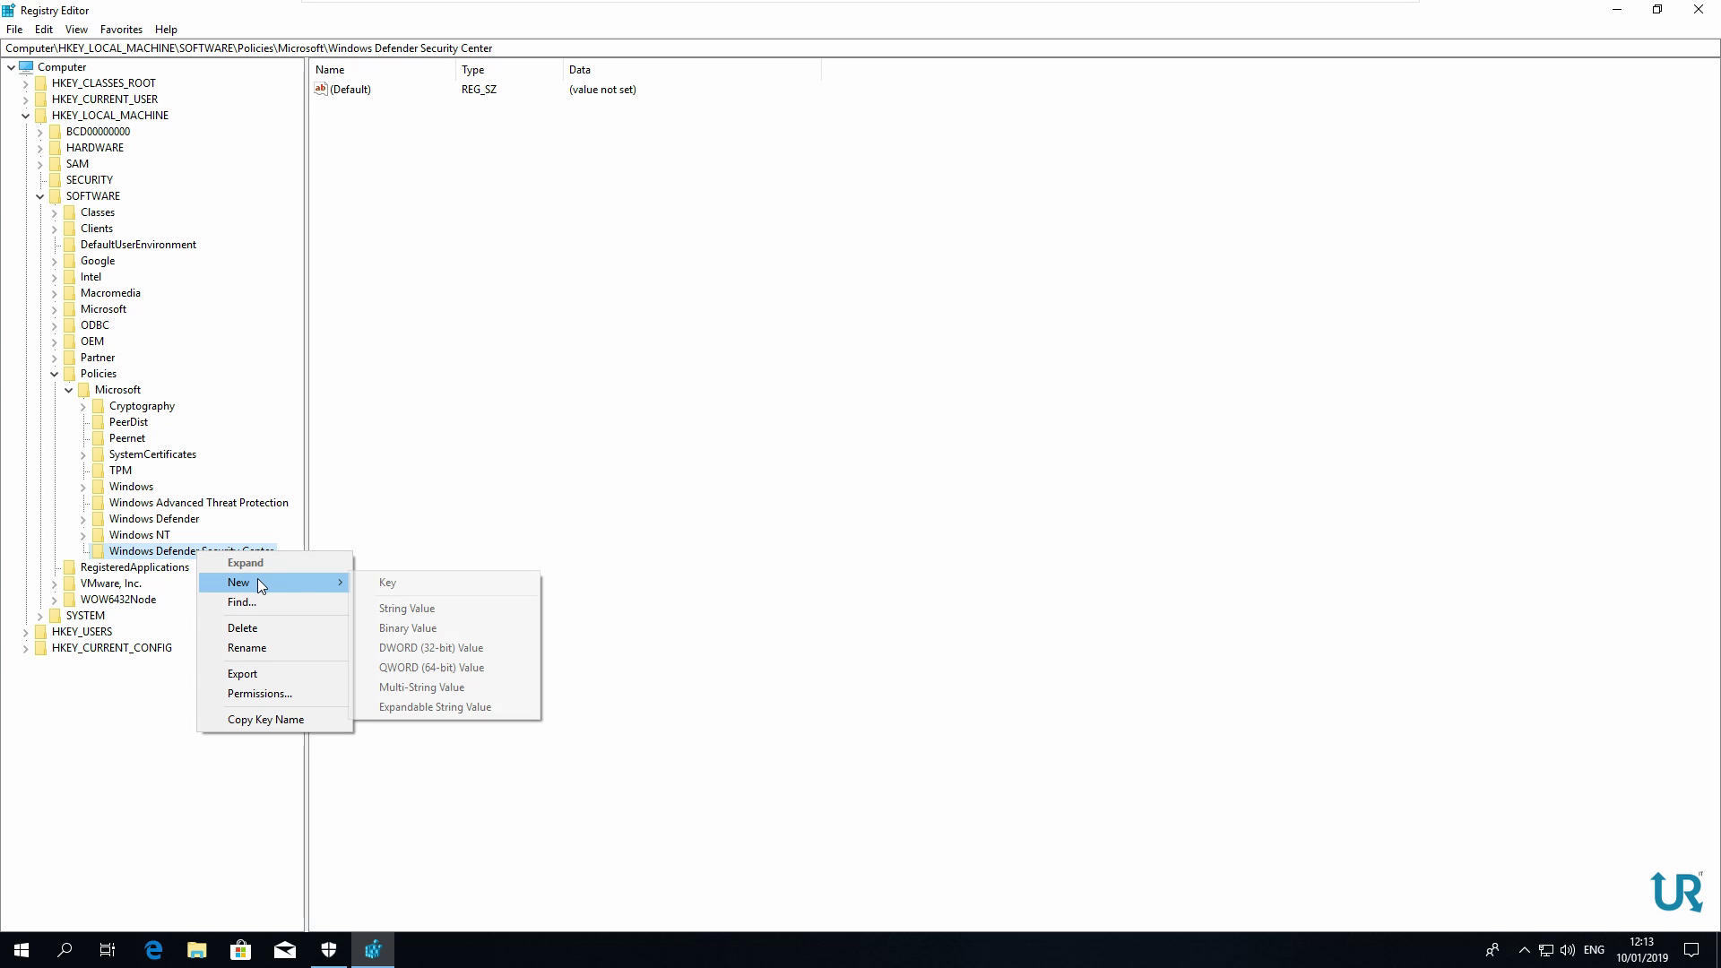
pyautogui.click(414, 583)
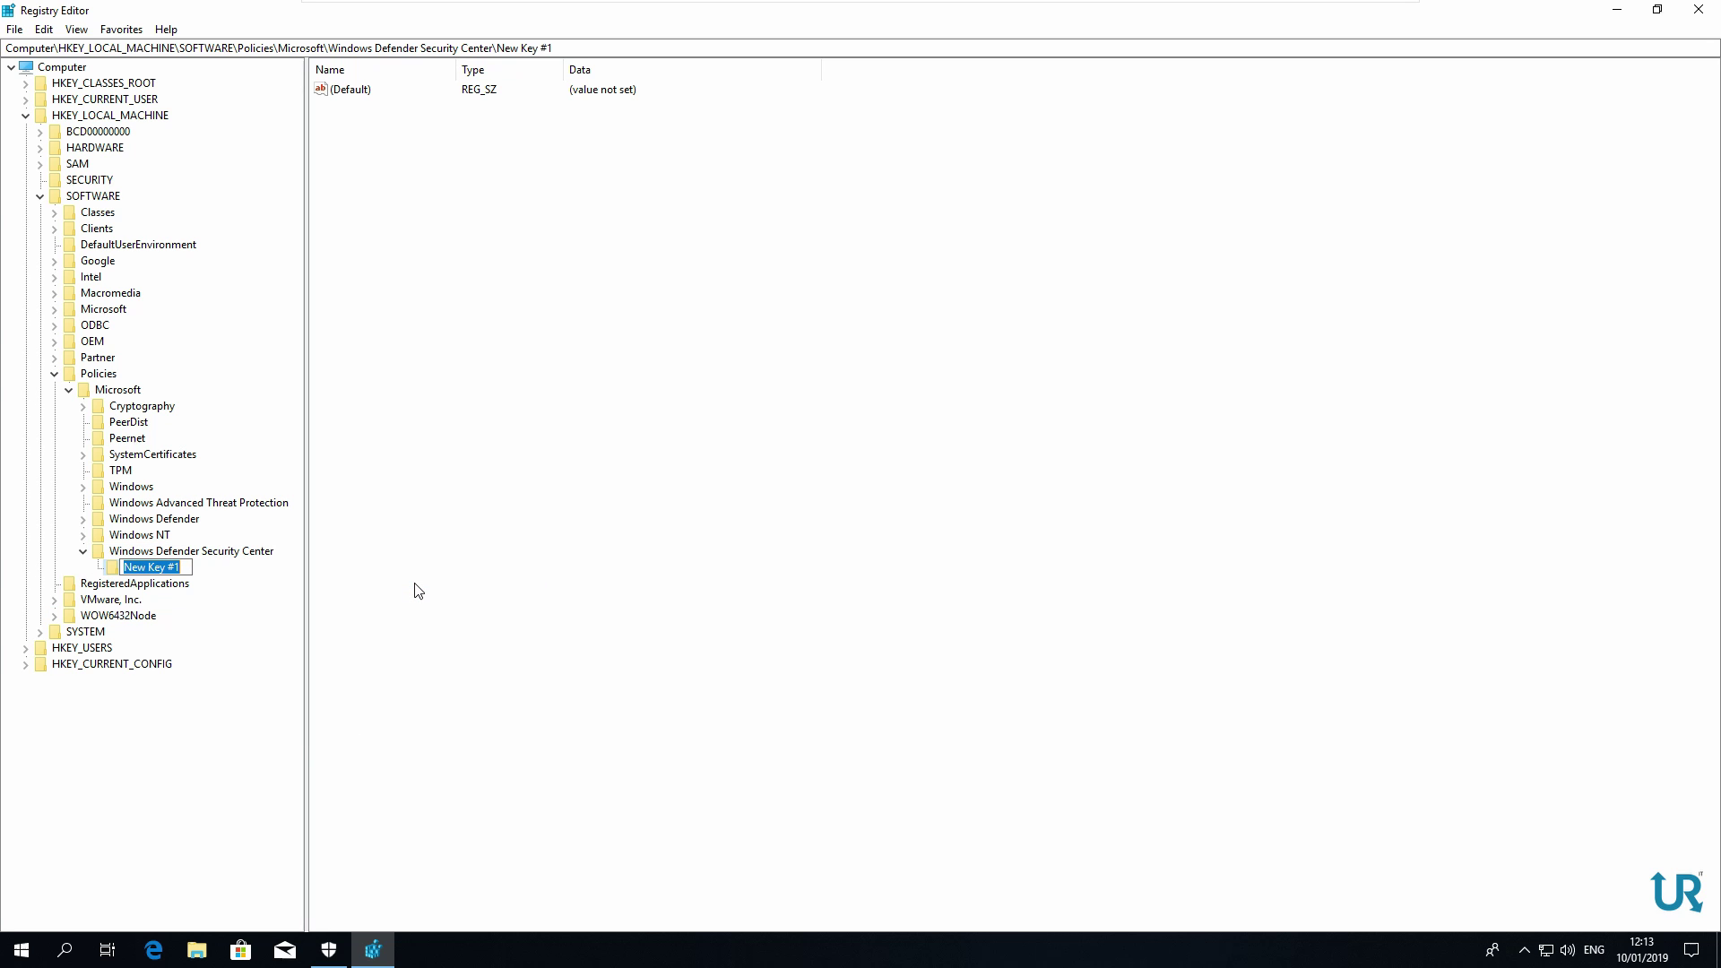
pyautogui.write('Virus and threat protection')
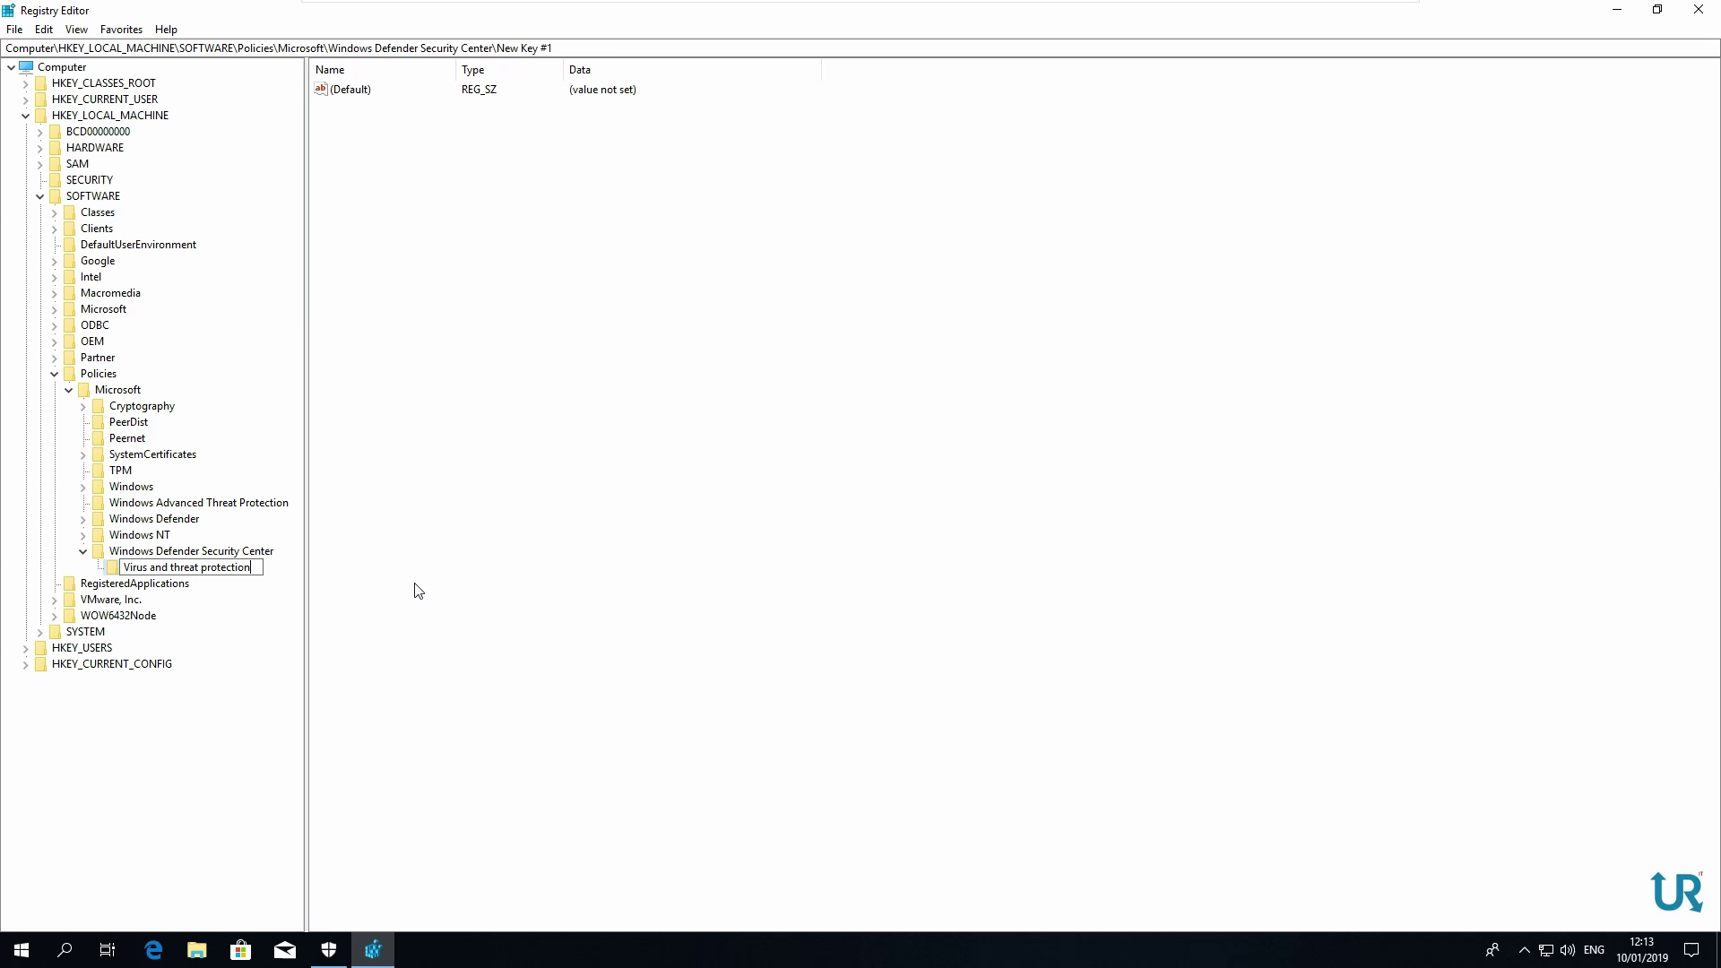
pyautogui.press('Return')
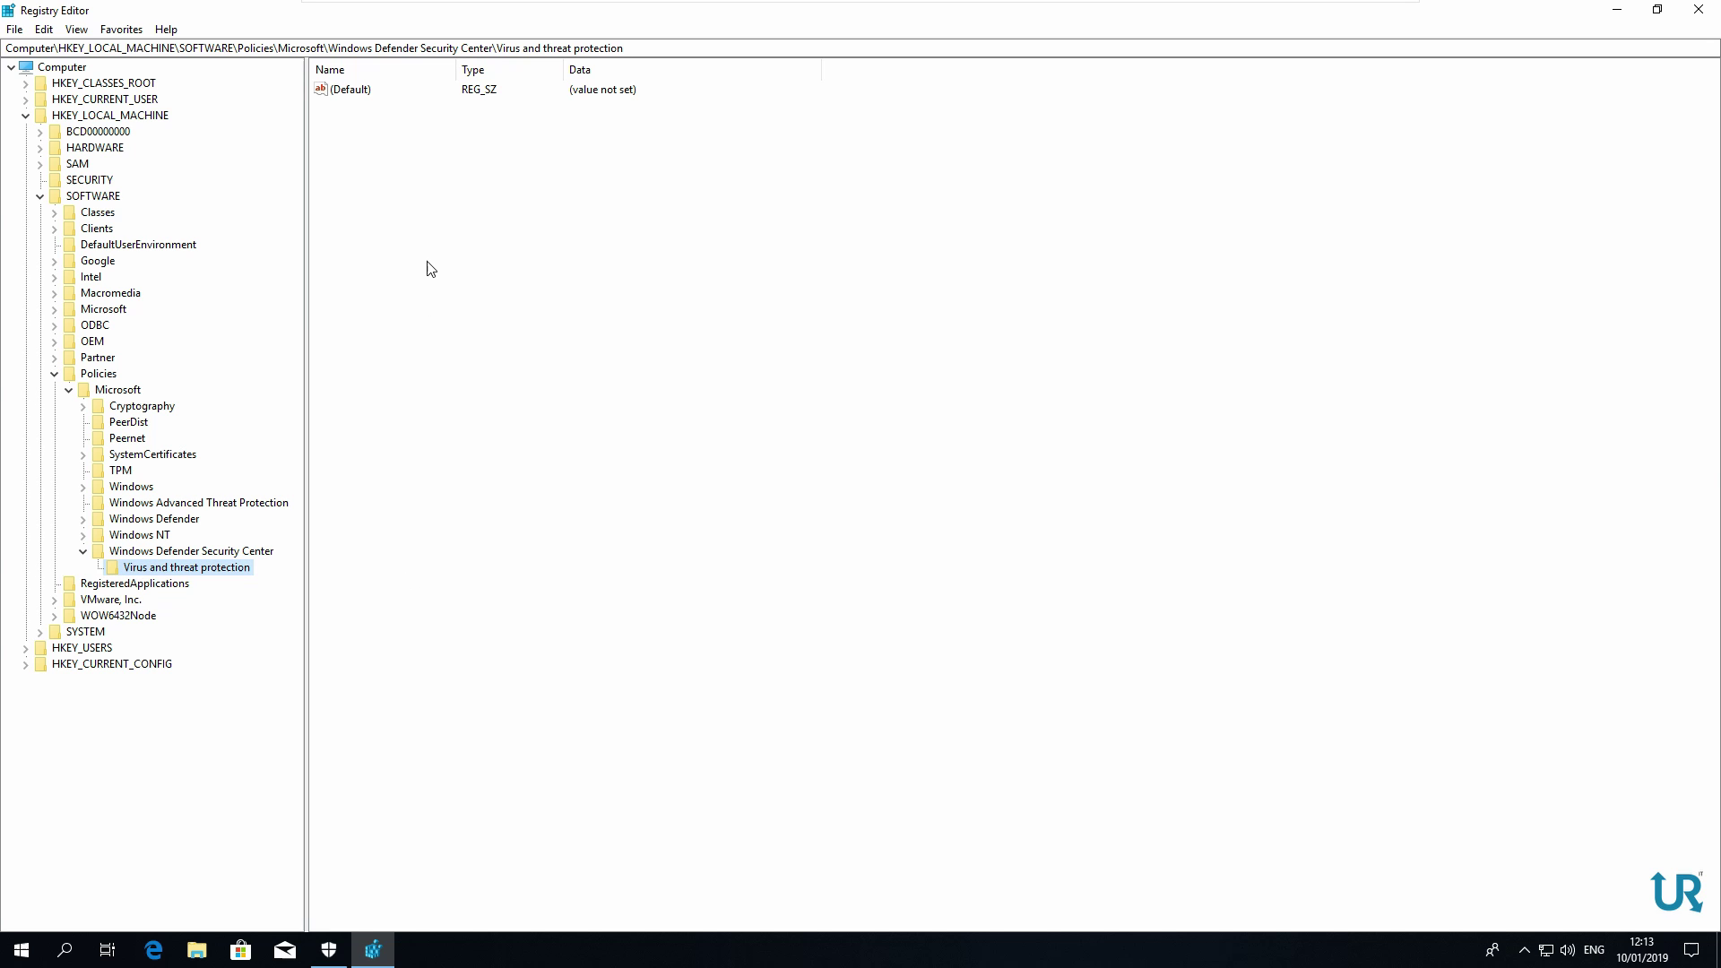
# Add a DWORD (32-bit) value UILockdown with data 1, then close Registry Editor
pyautogui.click(428, 263)
pyautogui.rightClick(427, 263)
pyautogui.moveTo(459, 271)
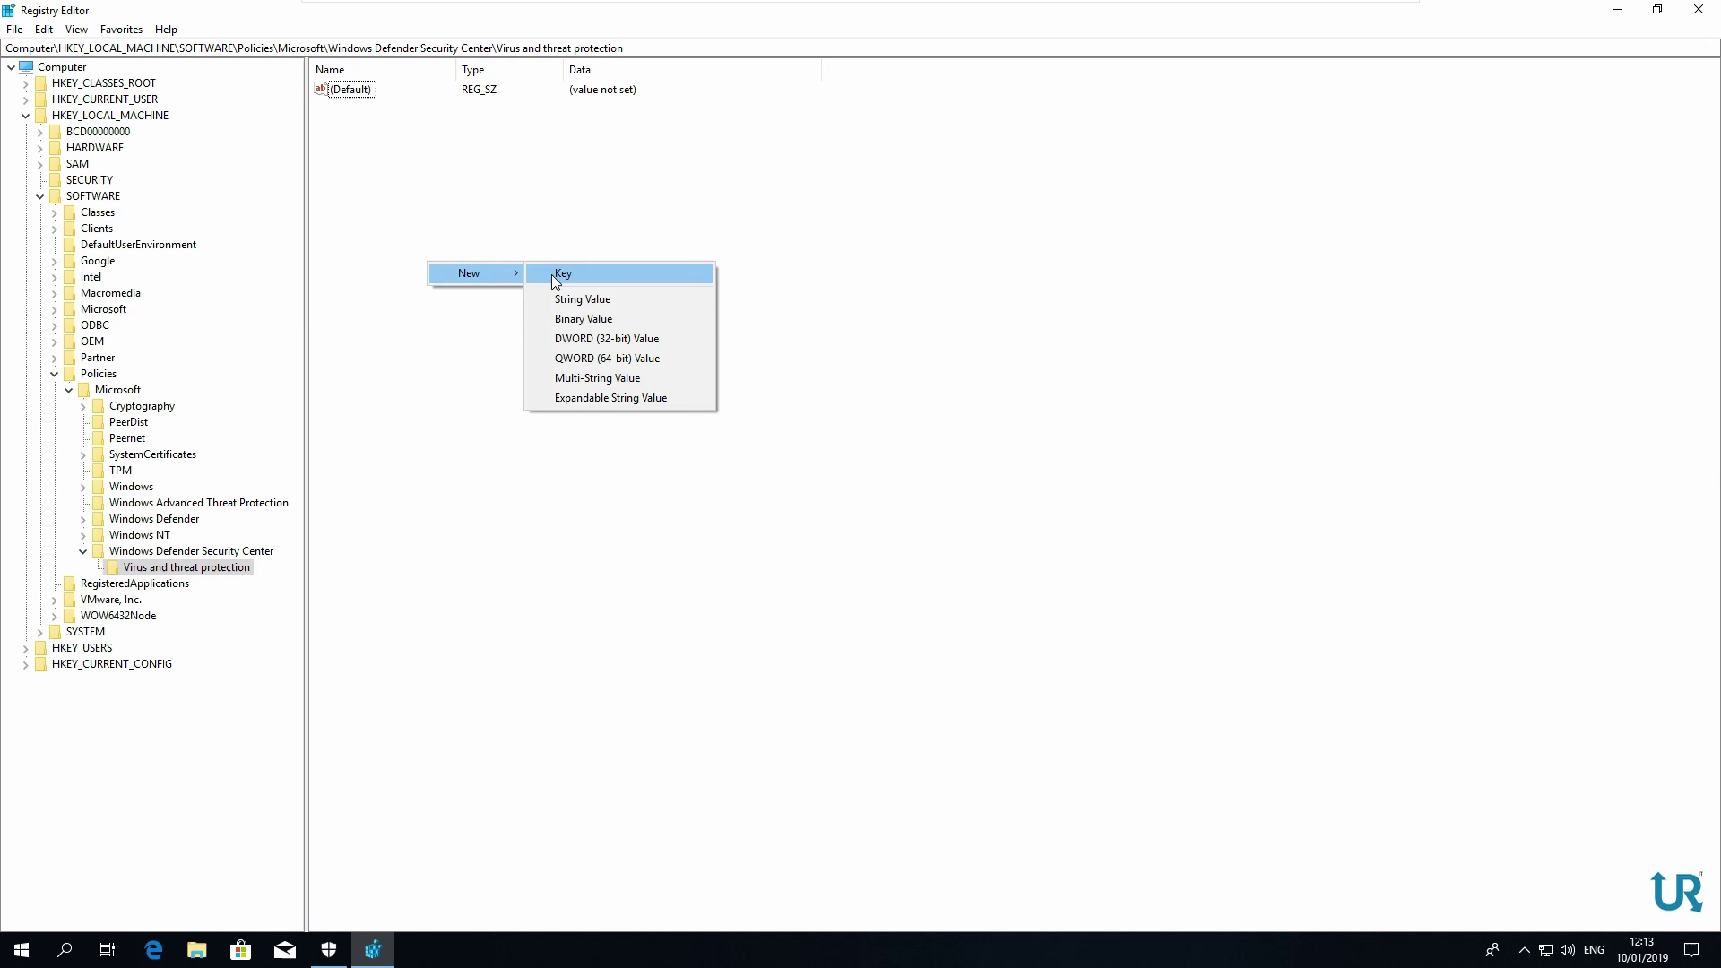
pyautogui.click(610, 337)
pyautogui.write('UI')
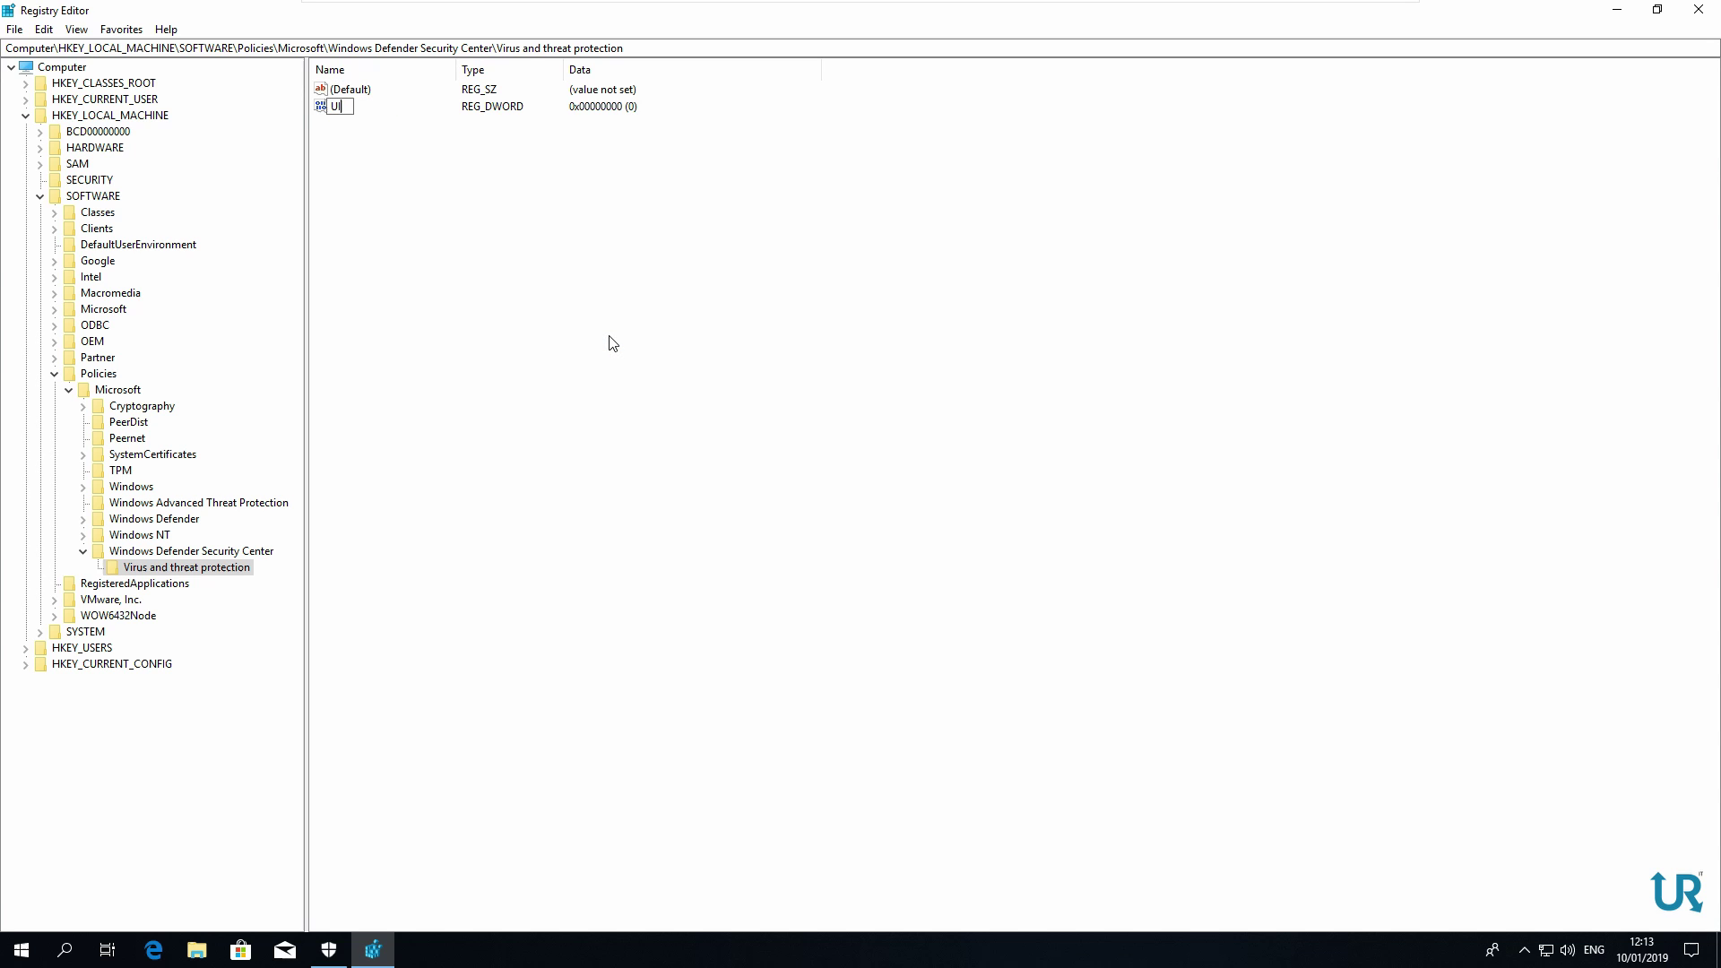
pyautogui.write('UILockdown')
pyautogui.press('Return')
pyautogui.doubleClick(375, 112)
pyautogui.write('1')
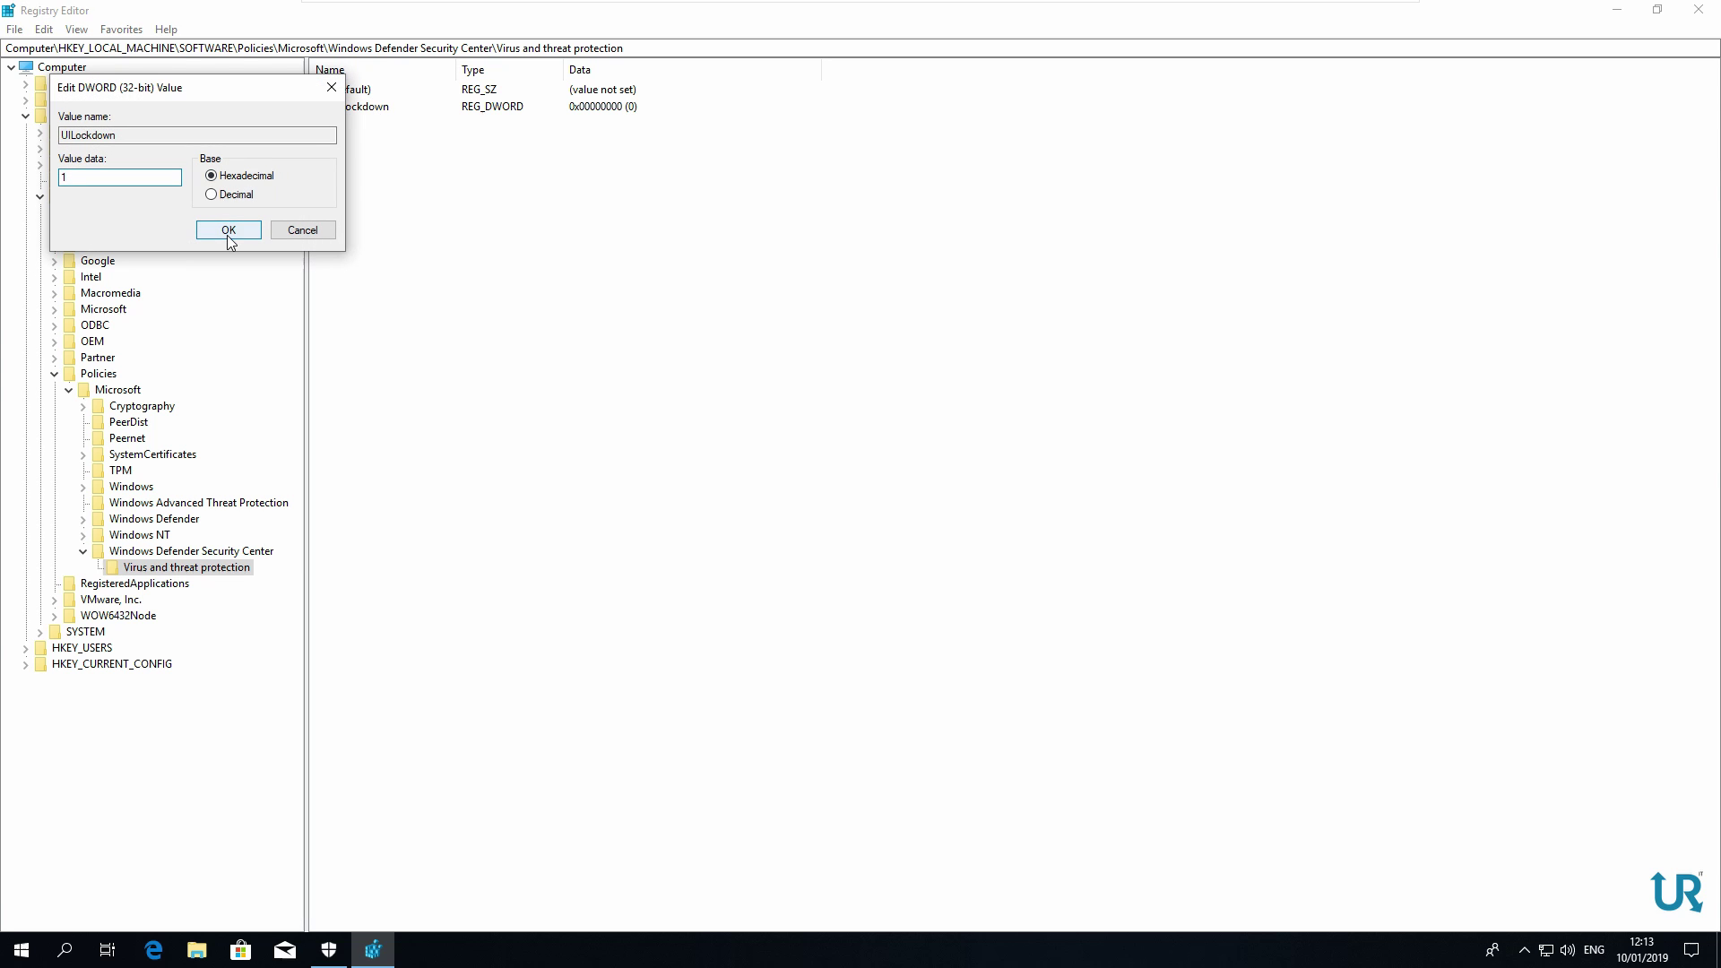
pyautogui.click(228, 230)
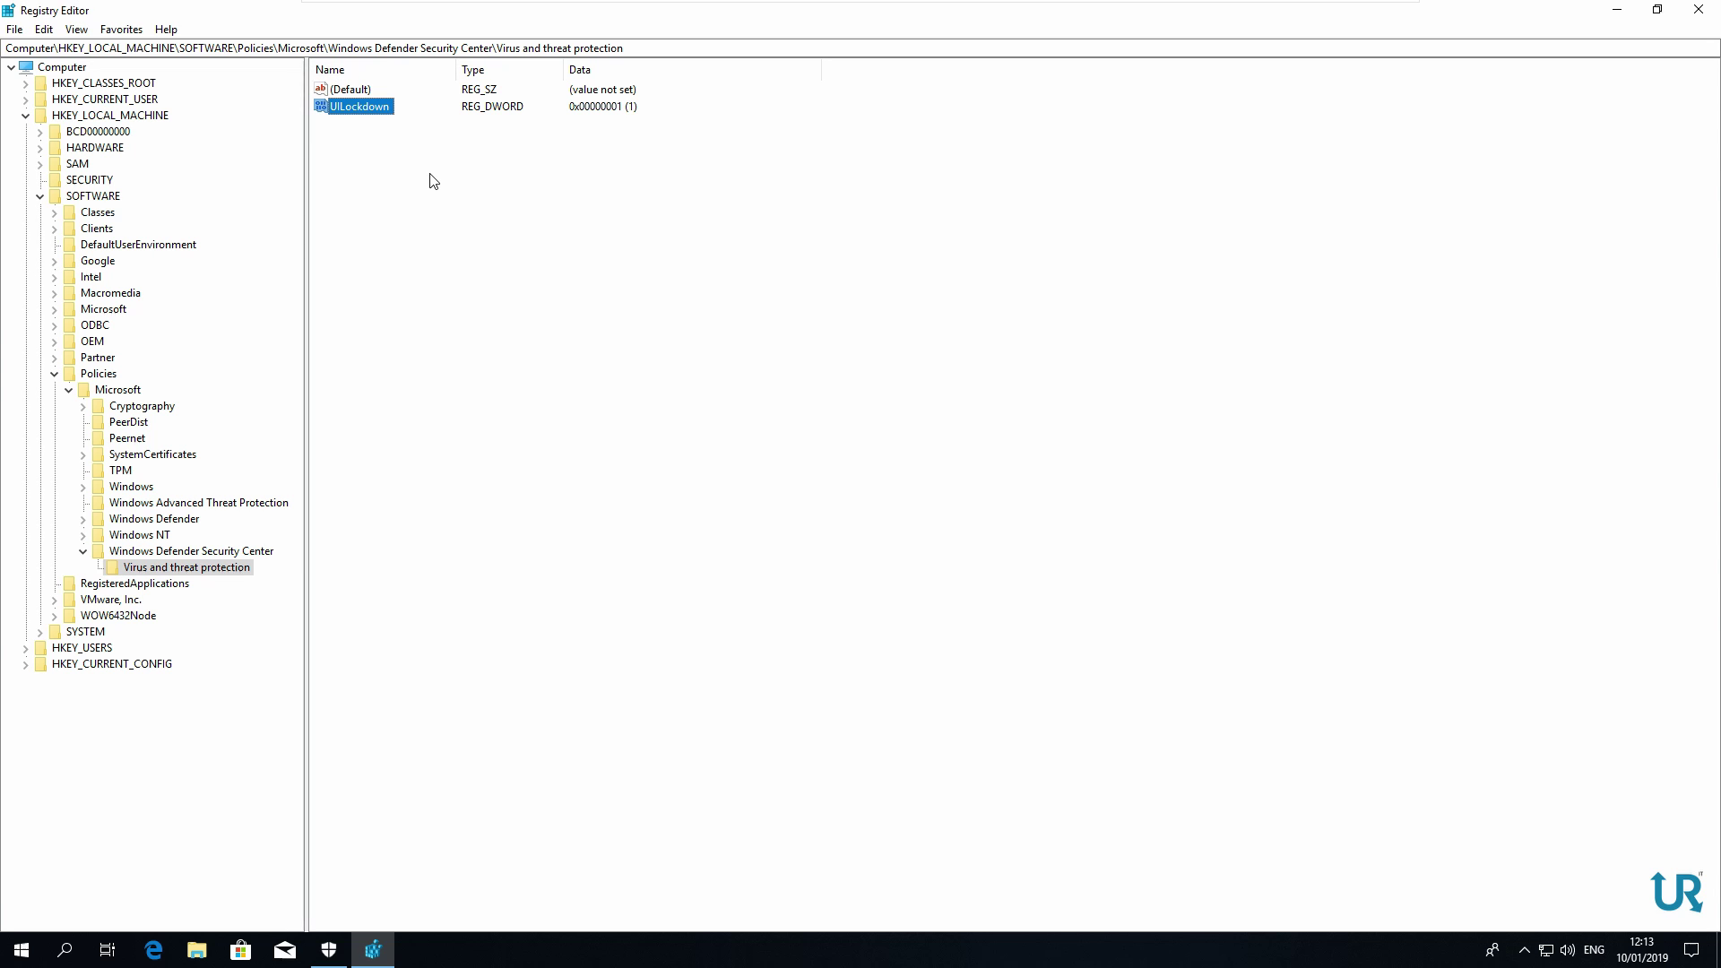
pyautogui.click(1700, 11)
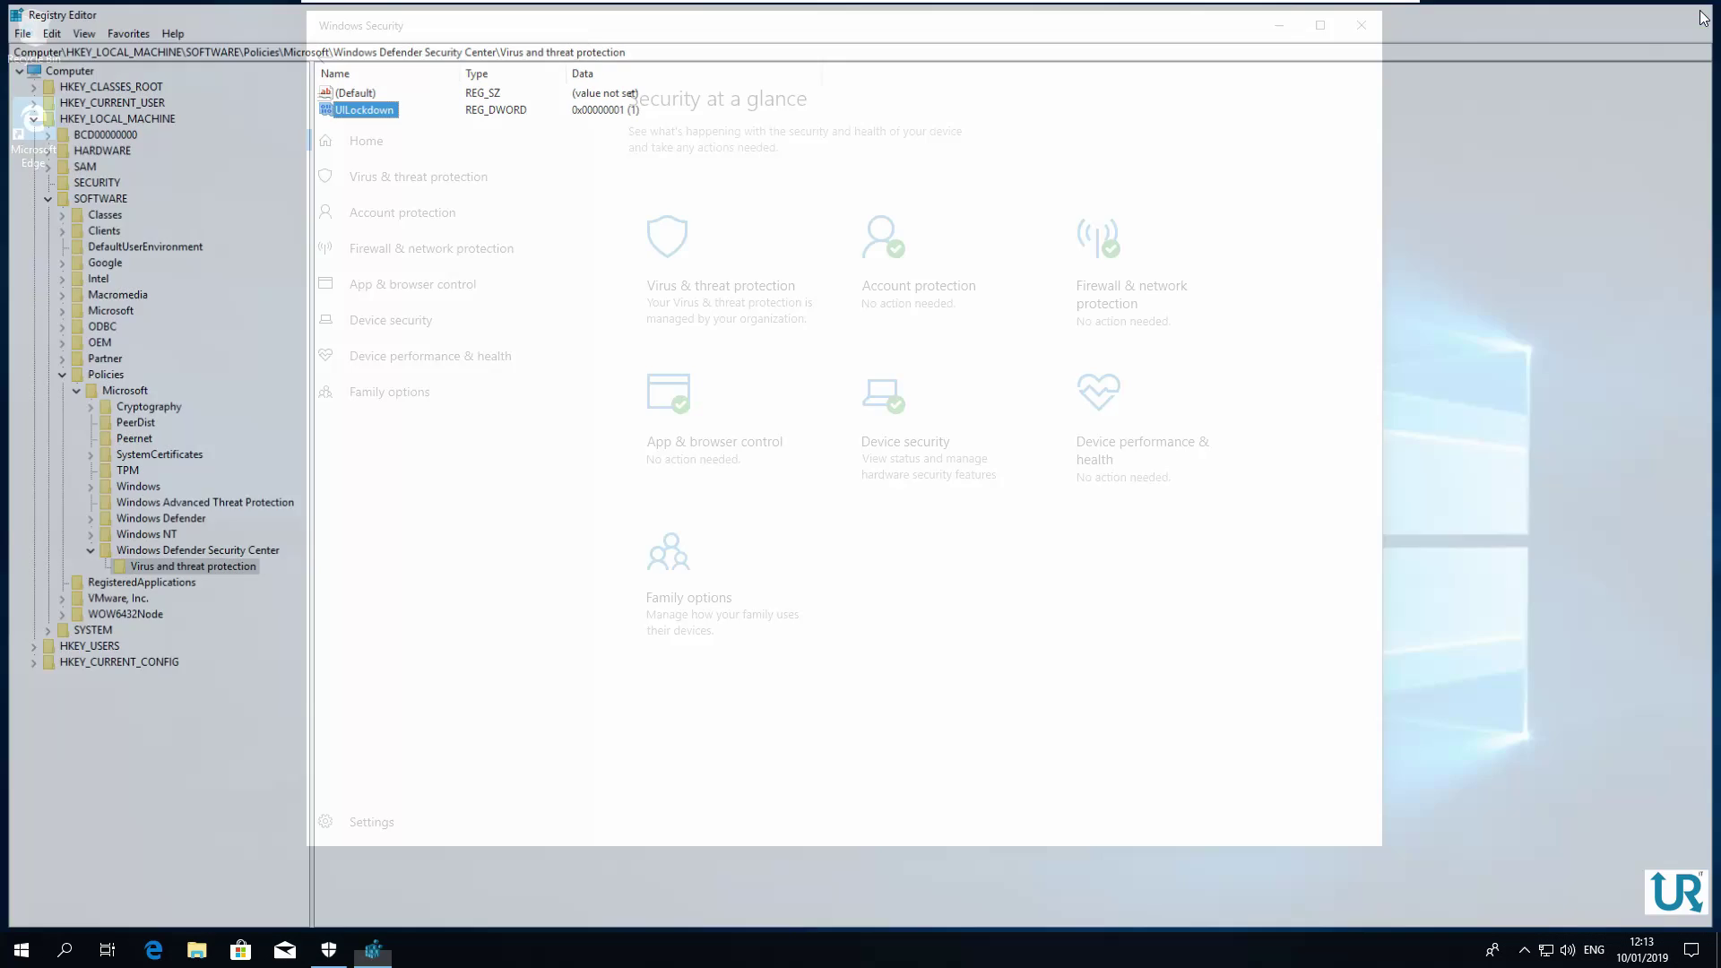
# Restart Windows from the Start button's Shut down or sign out menu
pyautogui.rightClick(15, 959)
pyautogui.moveTo(53, 904)
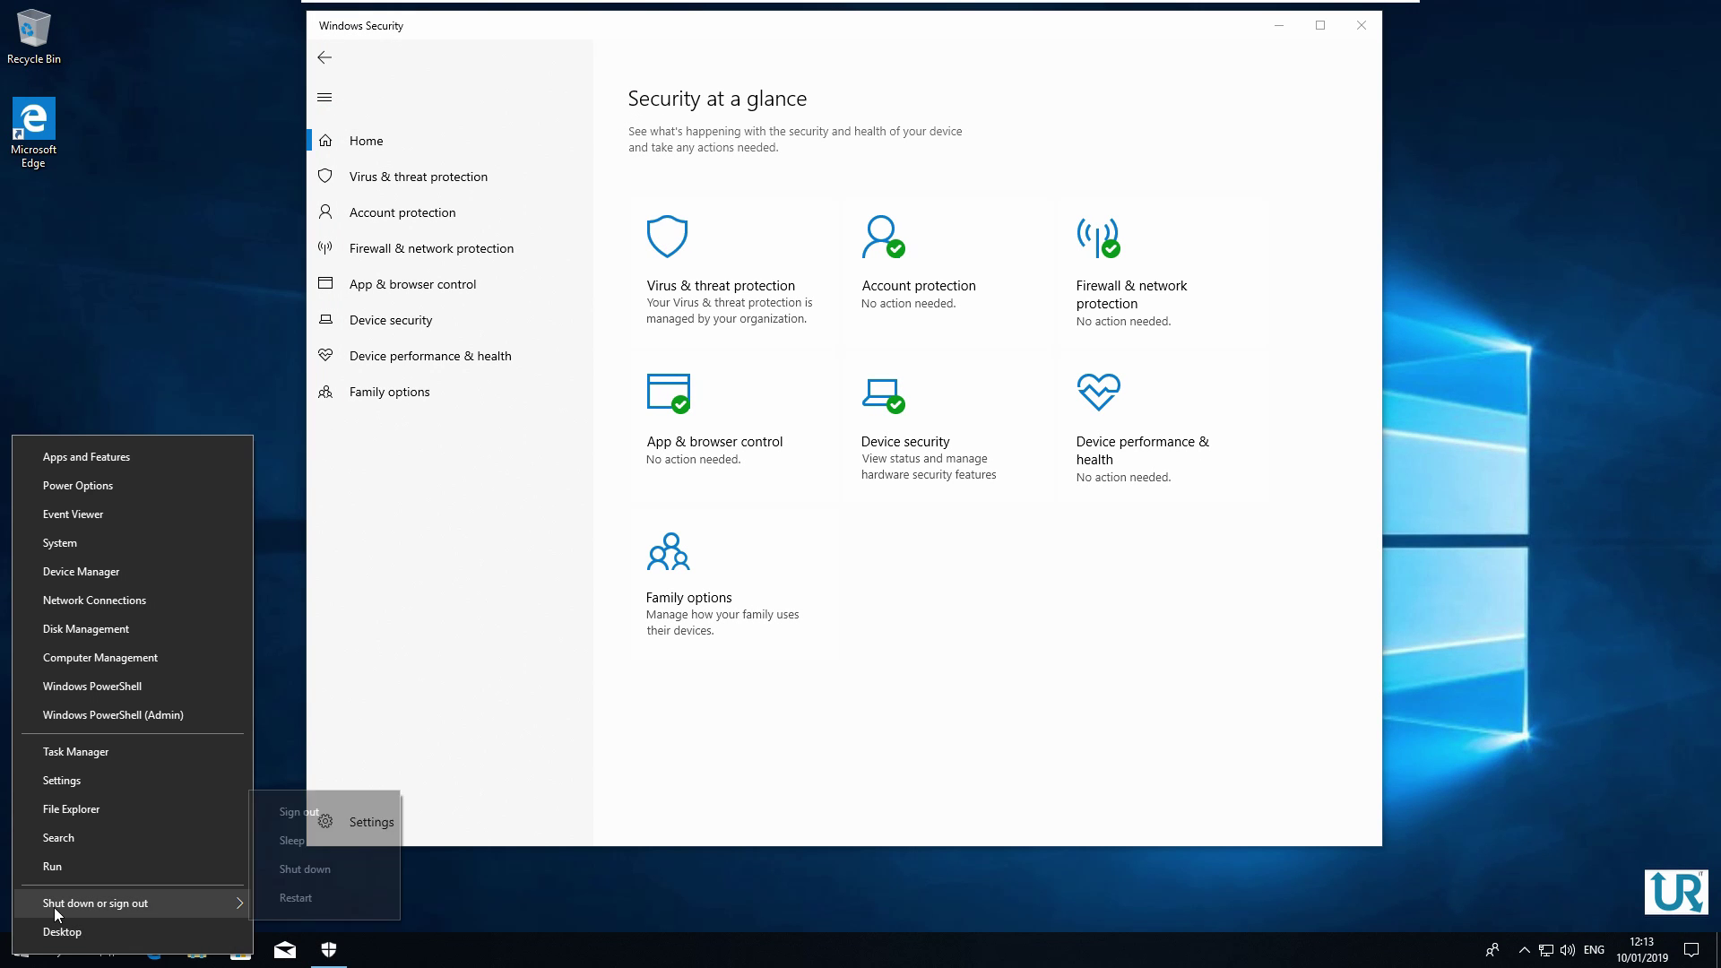
pyautogui.click(318, 899)
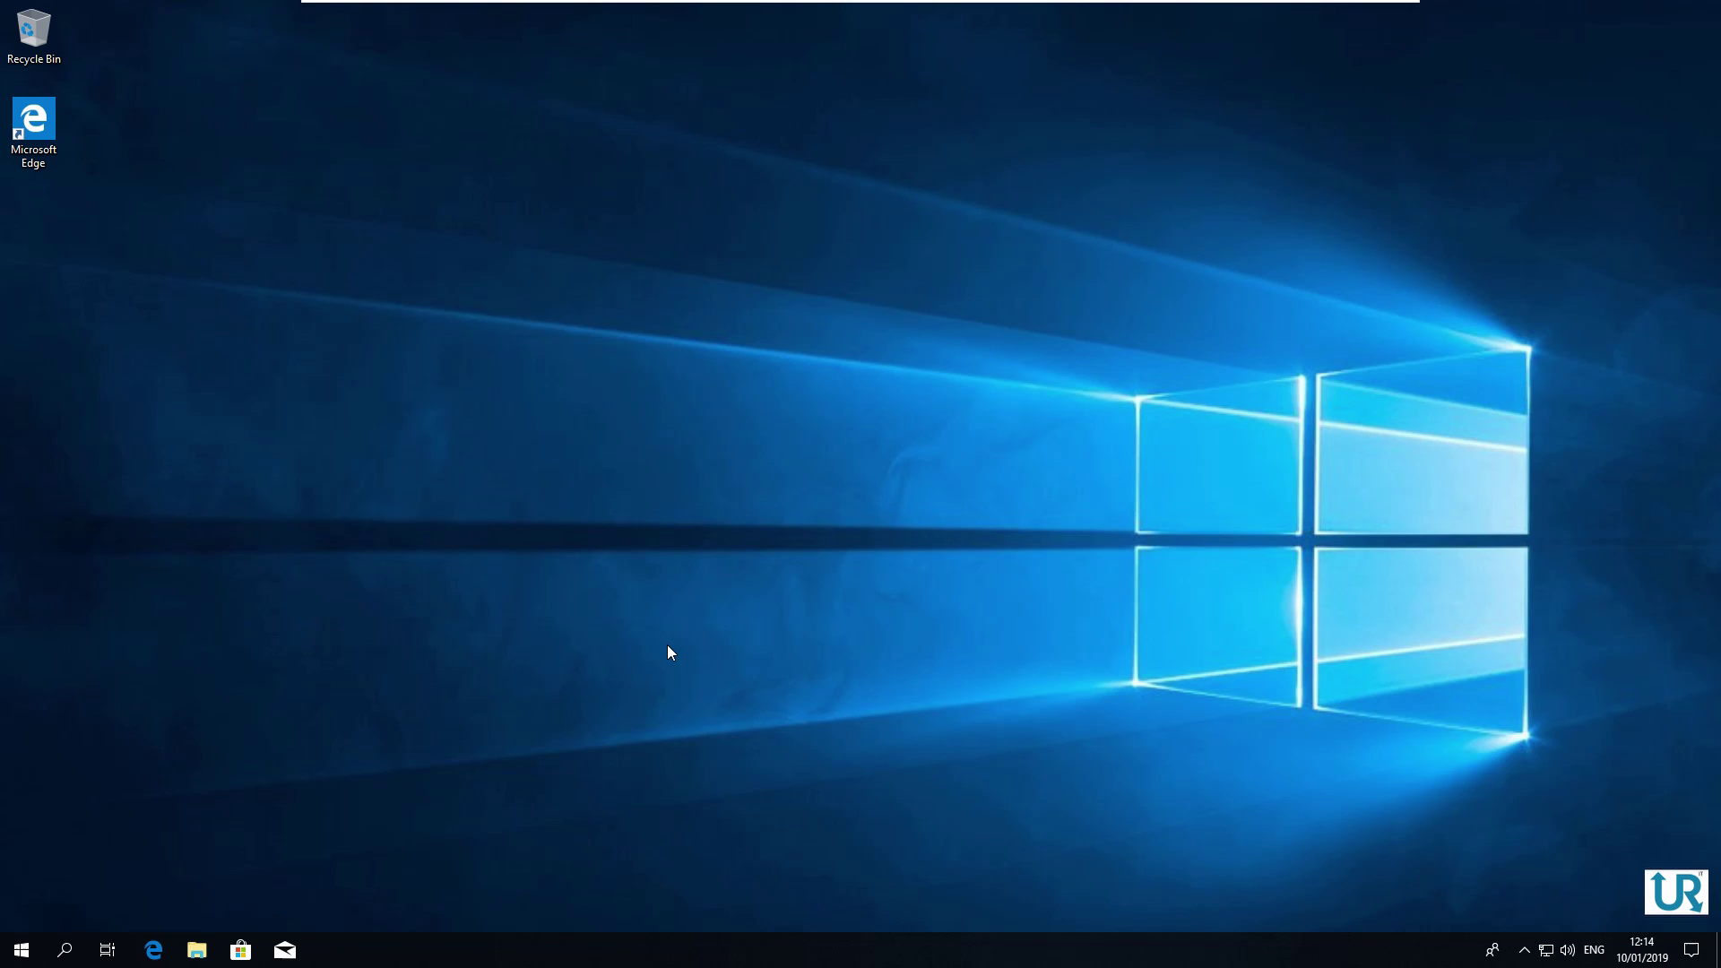
# Reopen Windows Security and confirm the Virus & threat protection section is gone
pyautogui.click(21, 949)
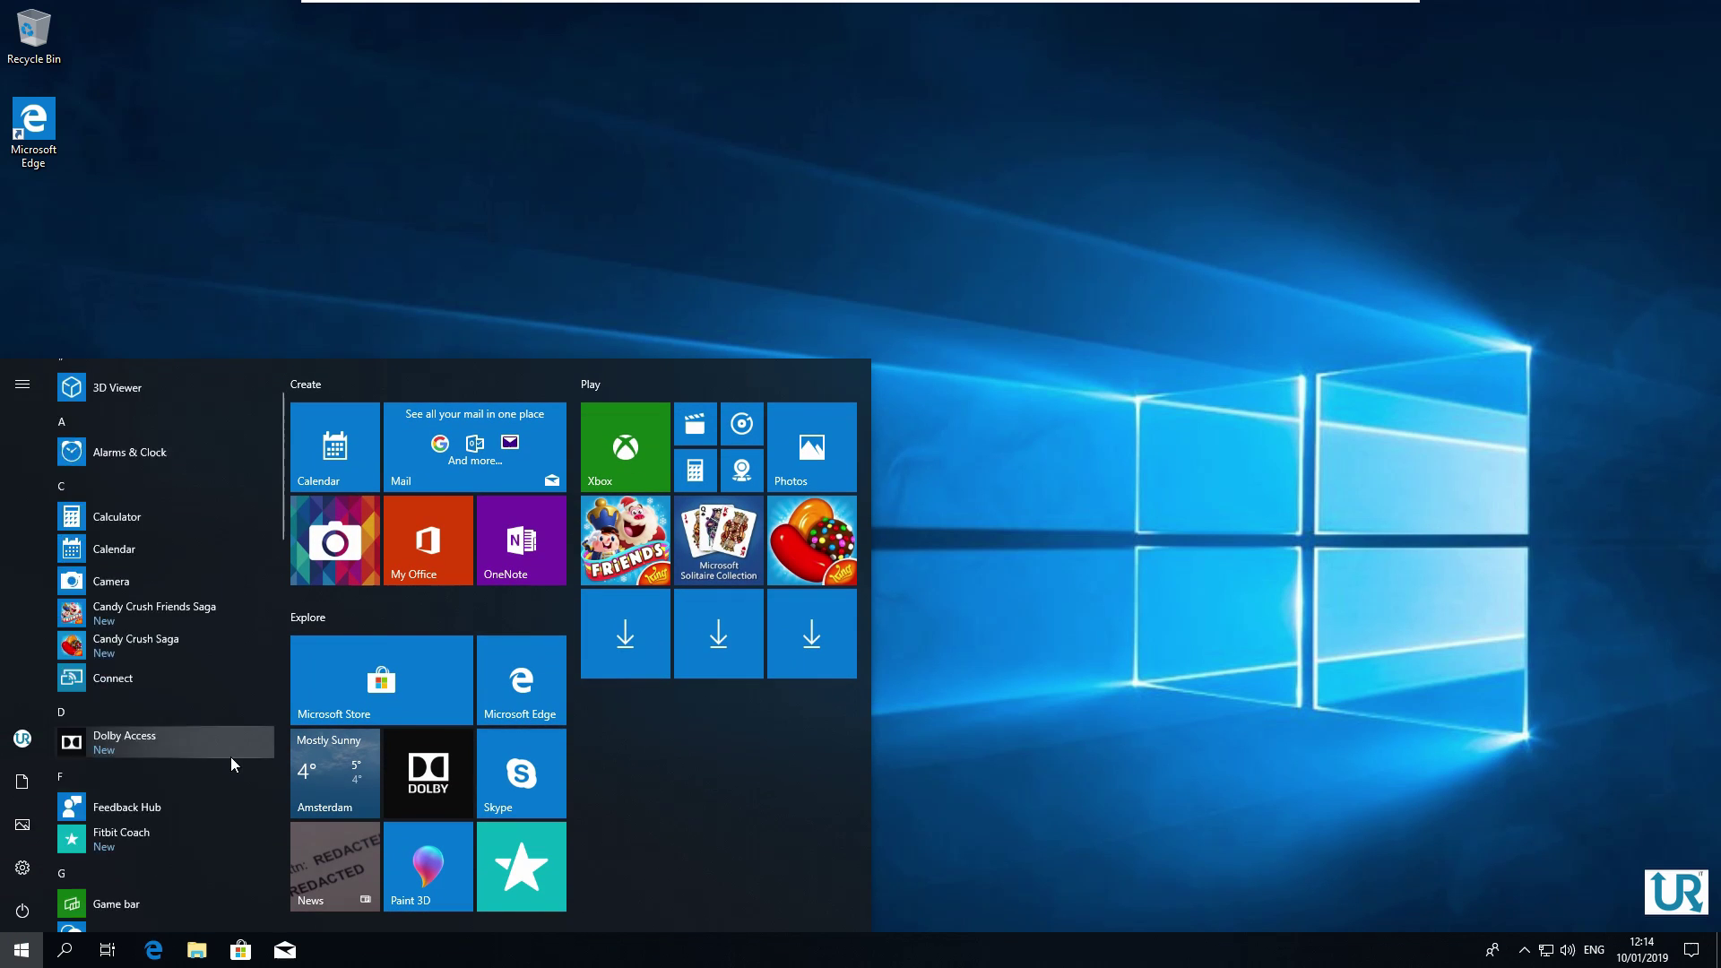
pyautogui.scroll(-10, 229, 757)
pyautogui.scroll(-5, 223, 794)
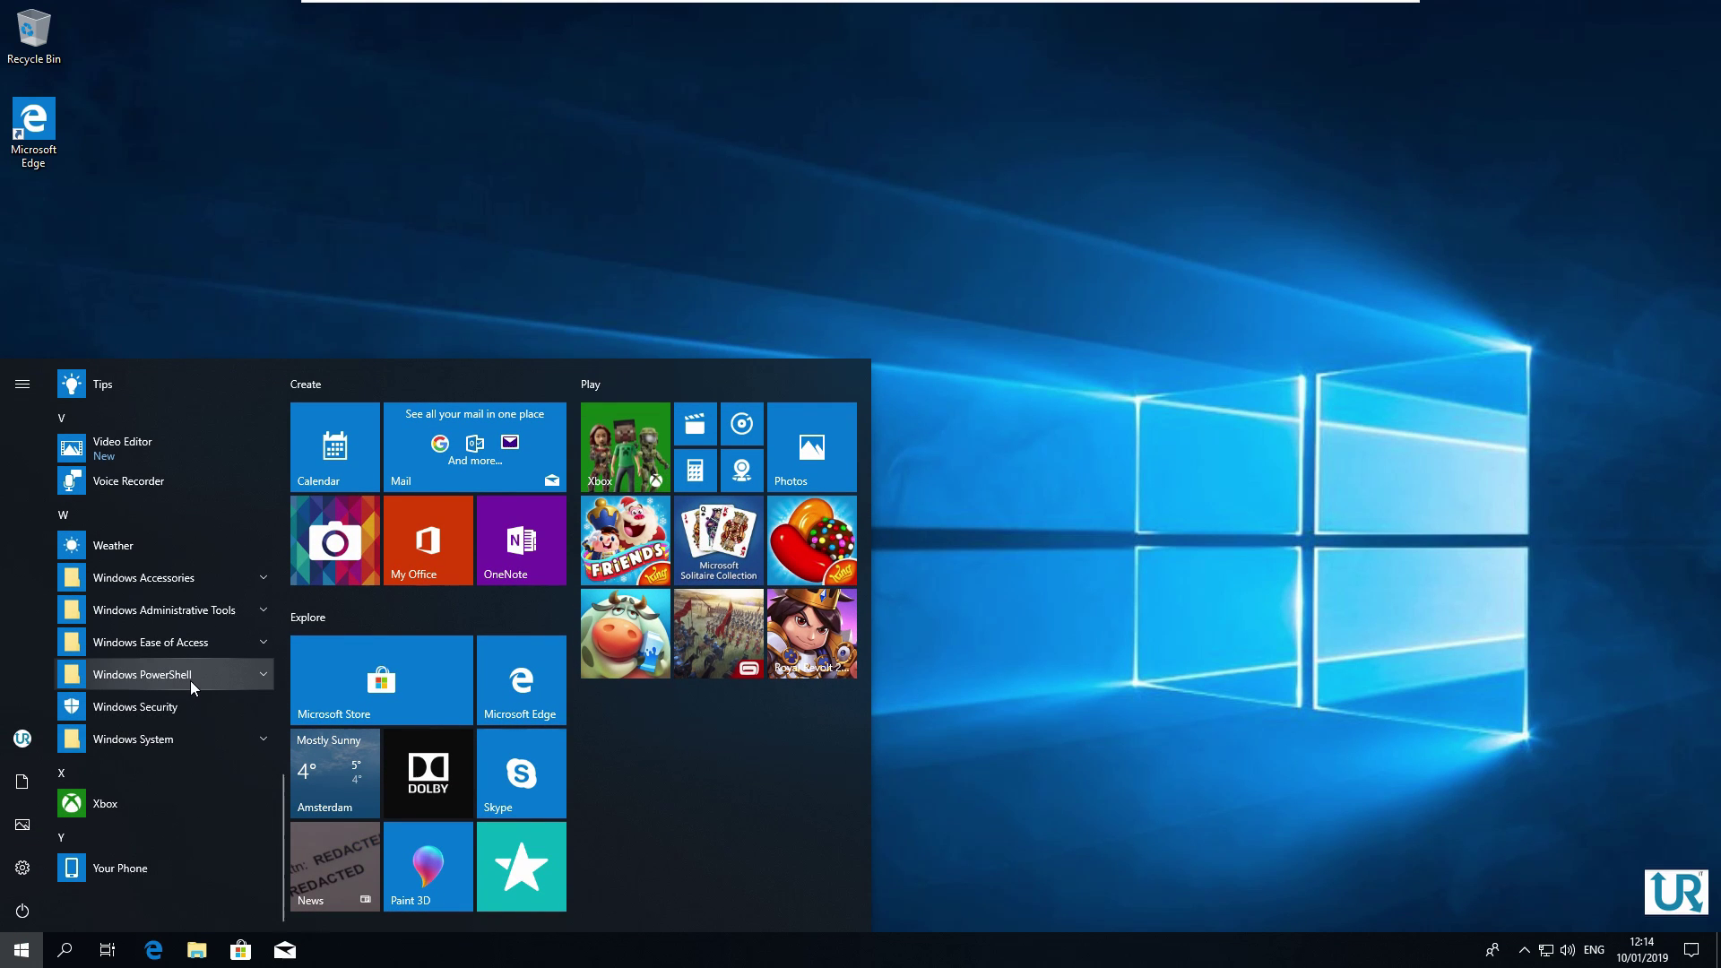
pyautogui.click(135, 707)
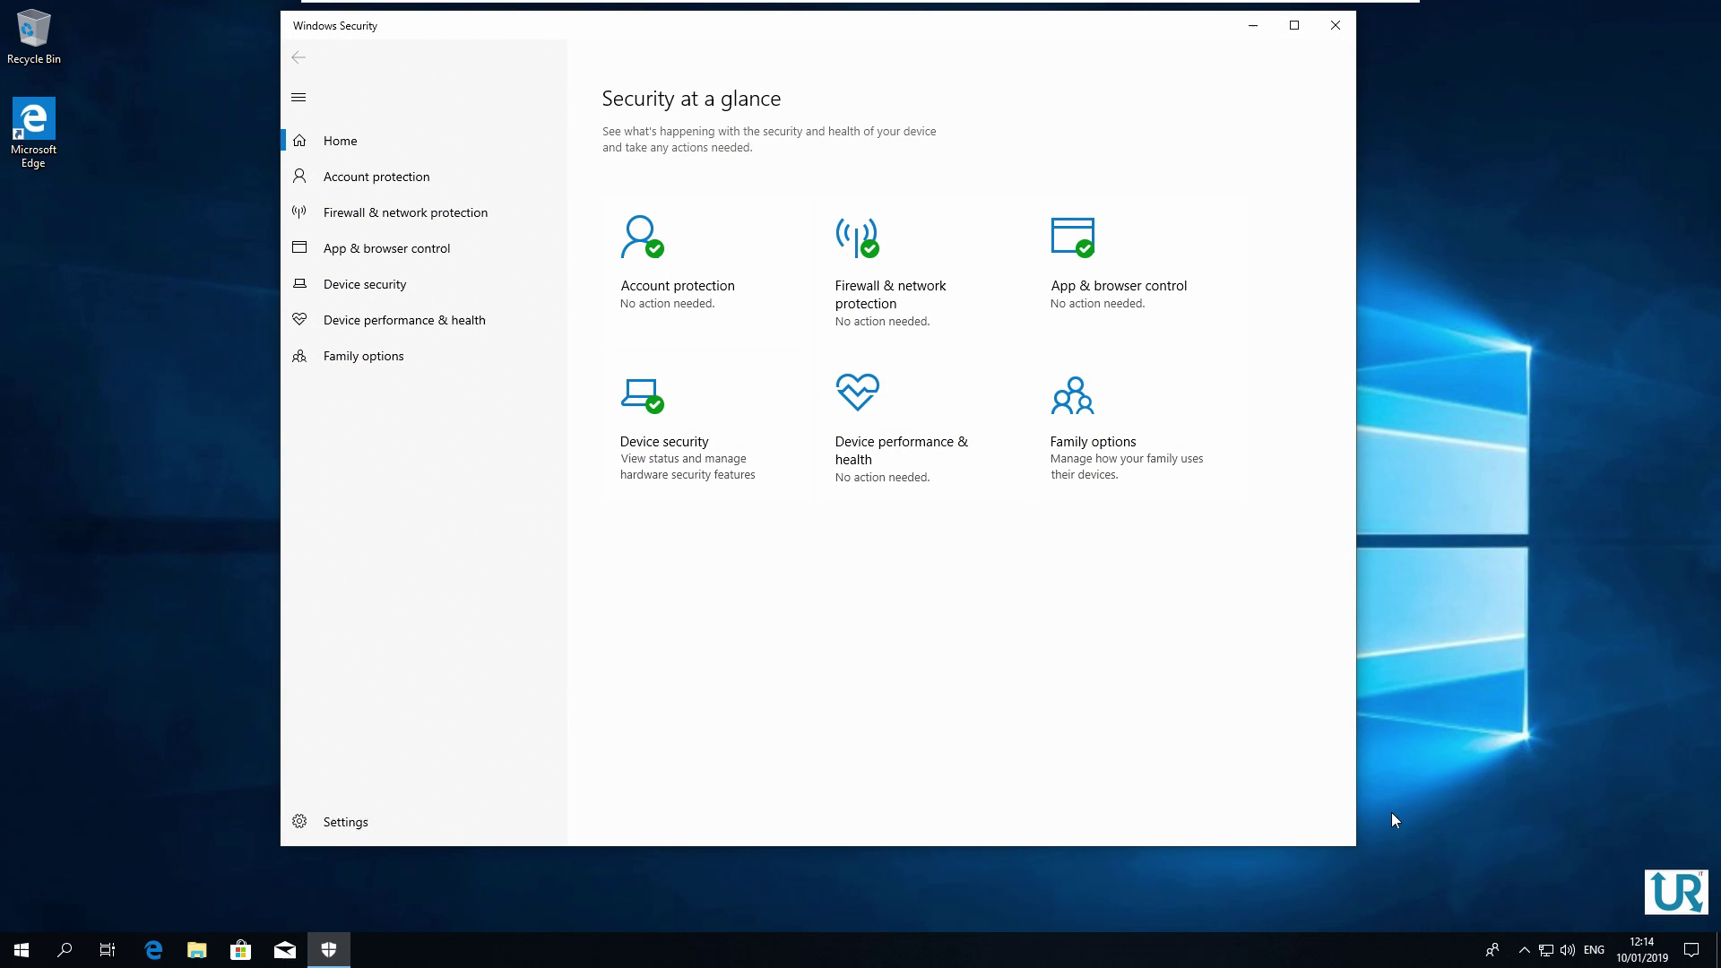
pyautogui.click(1525, 951)
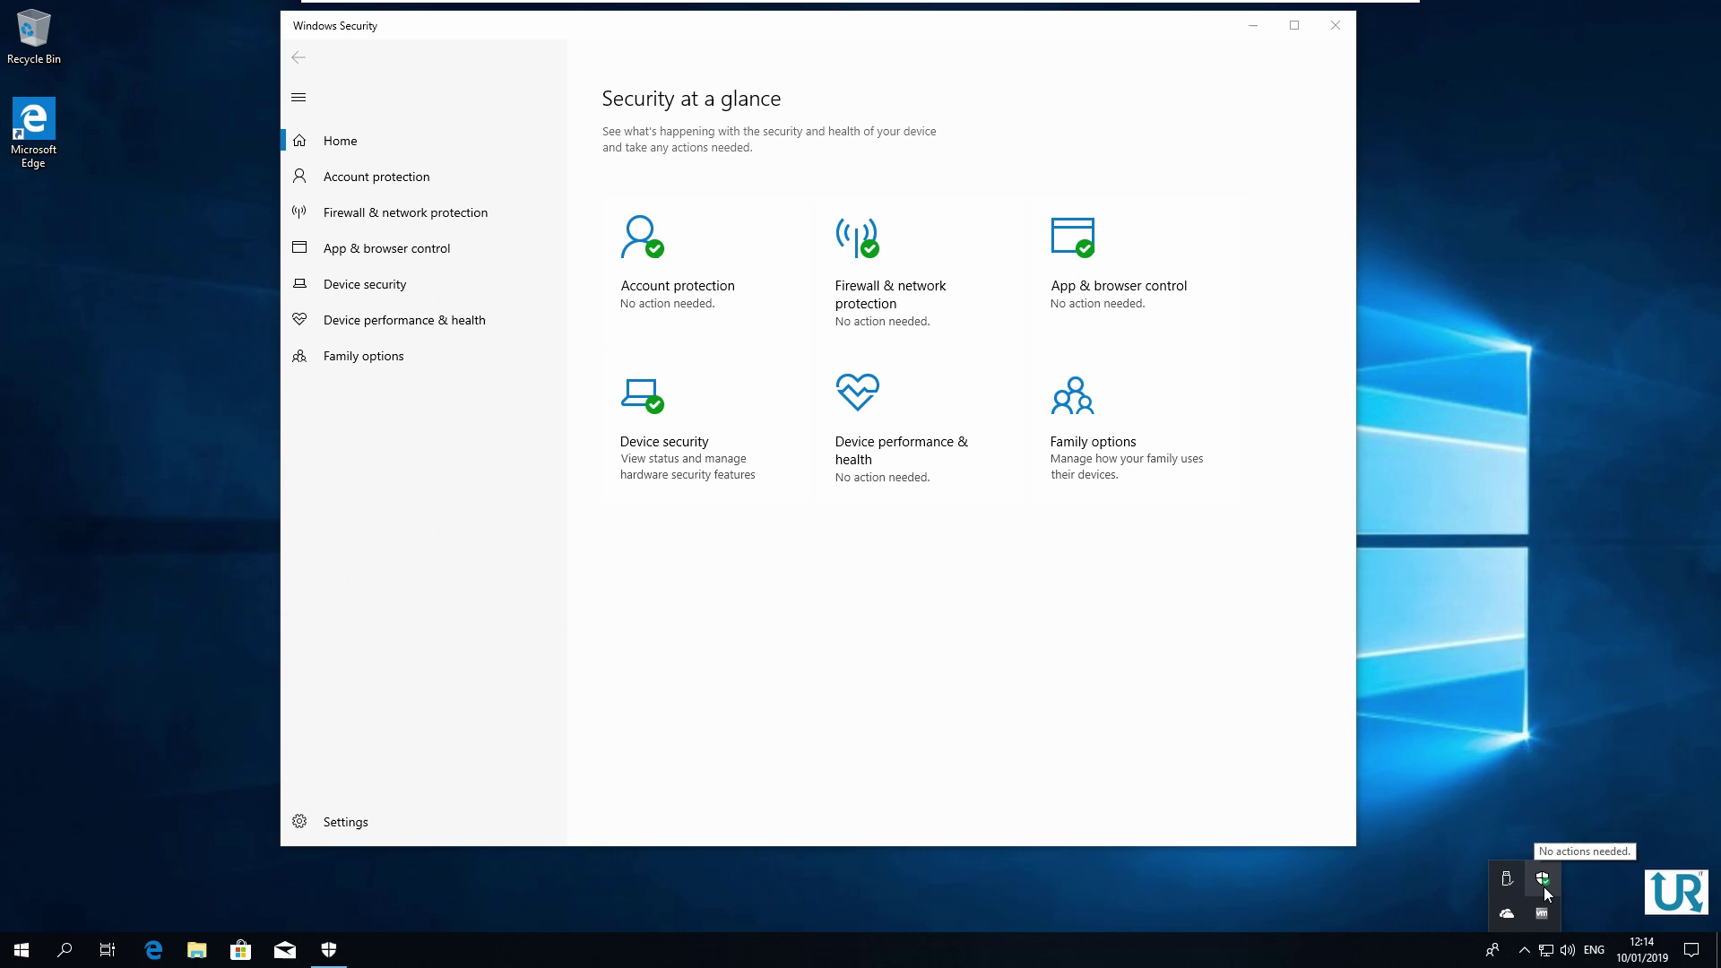
pyautogui.click(894, 655)
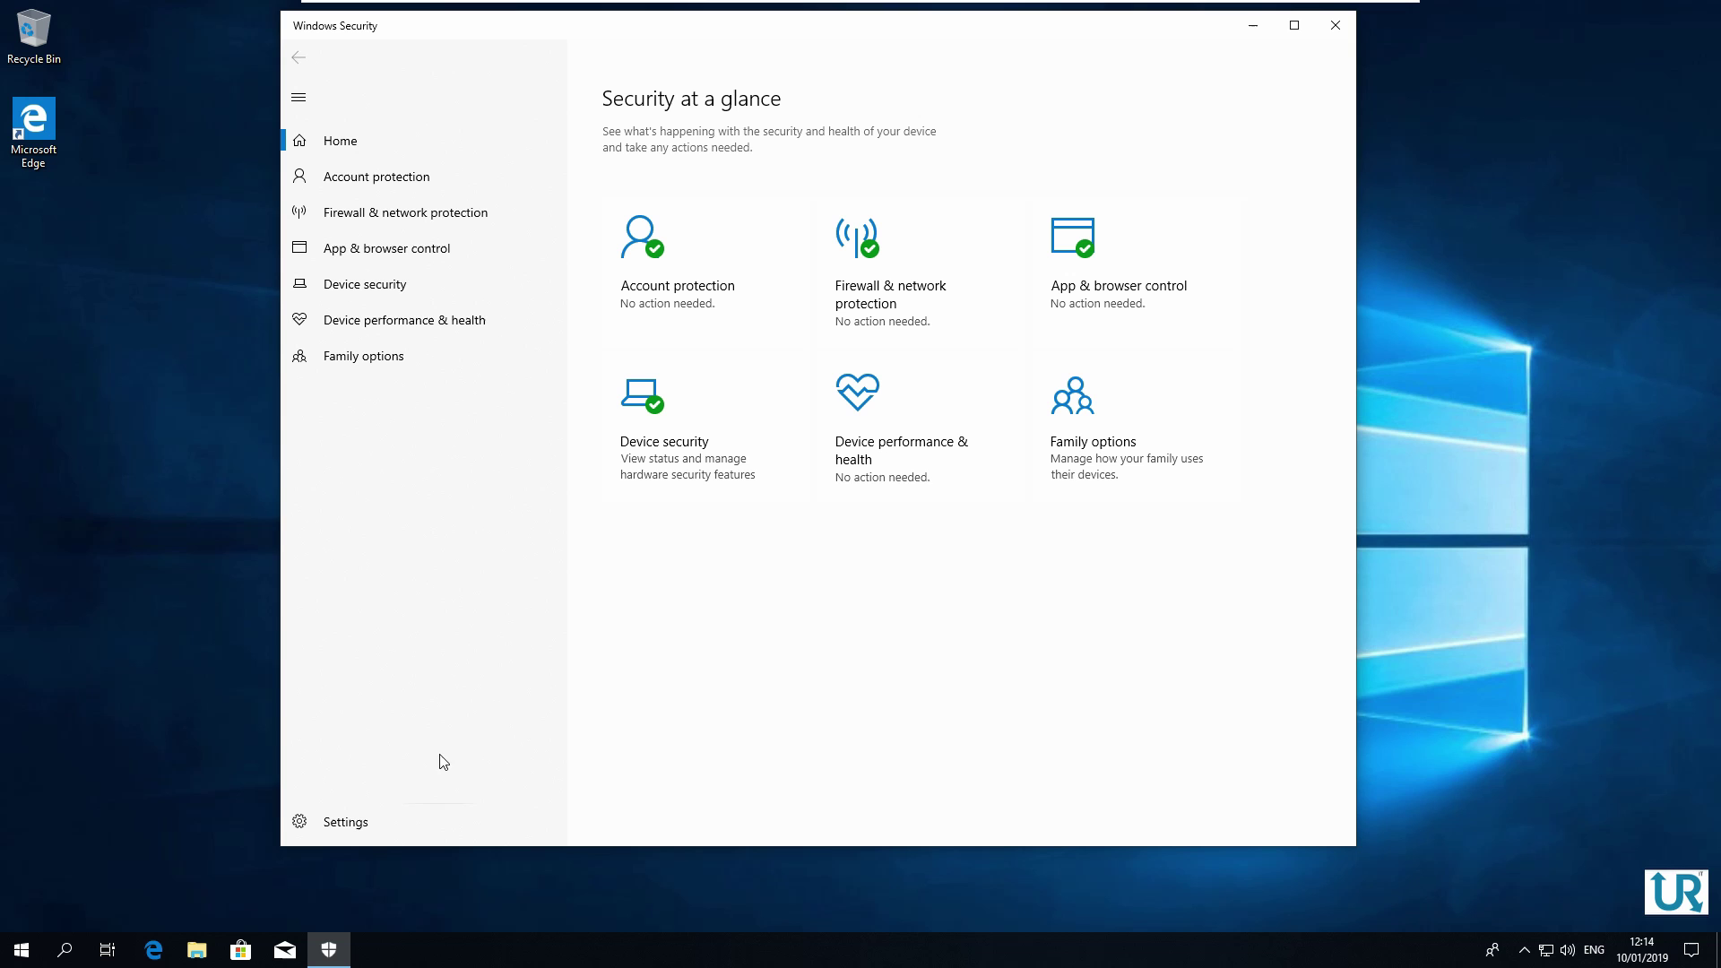
# Launch Edit group policy from a Start search for gpedit
pyautogui.click(4, 957)
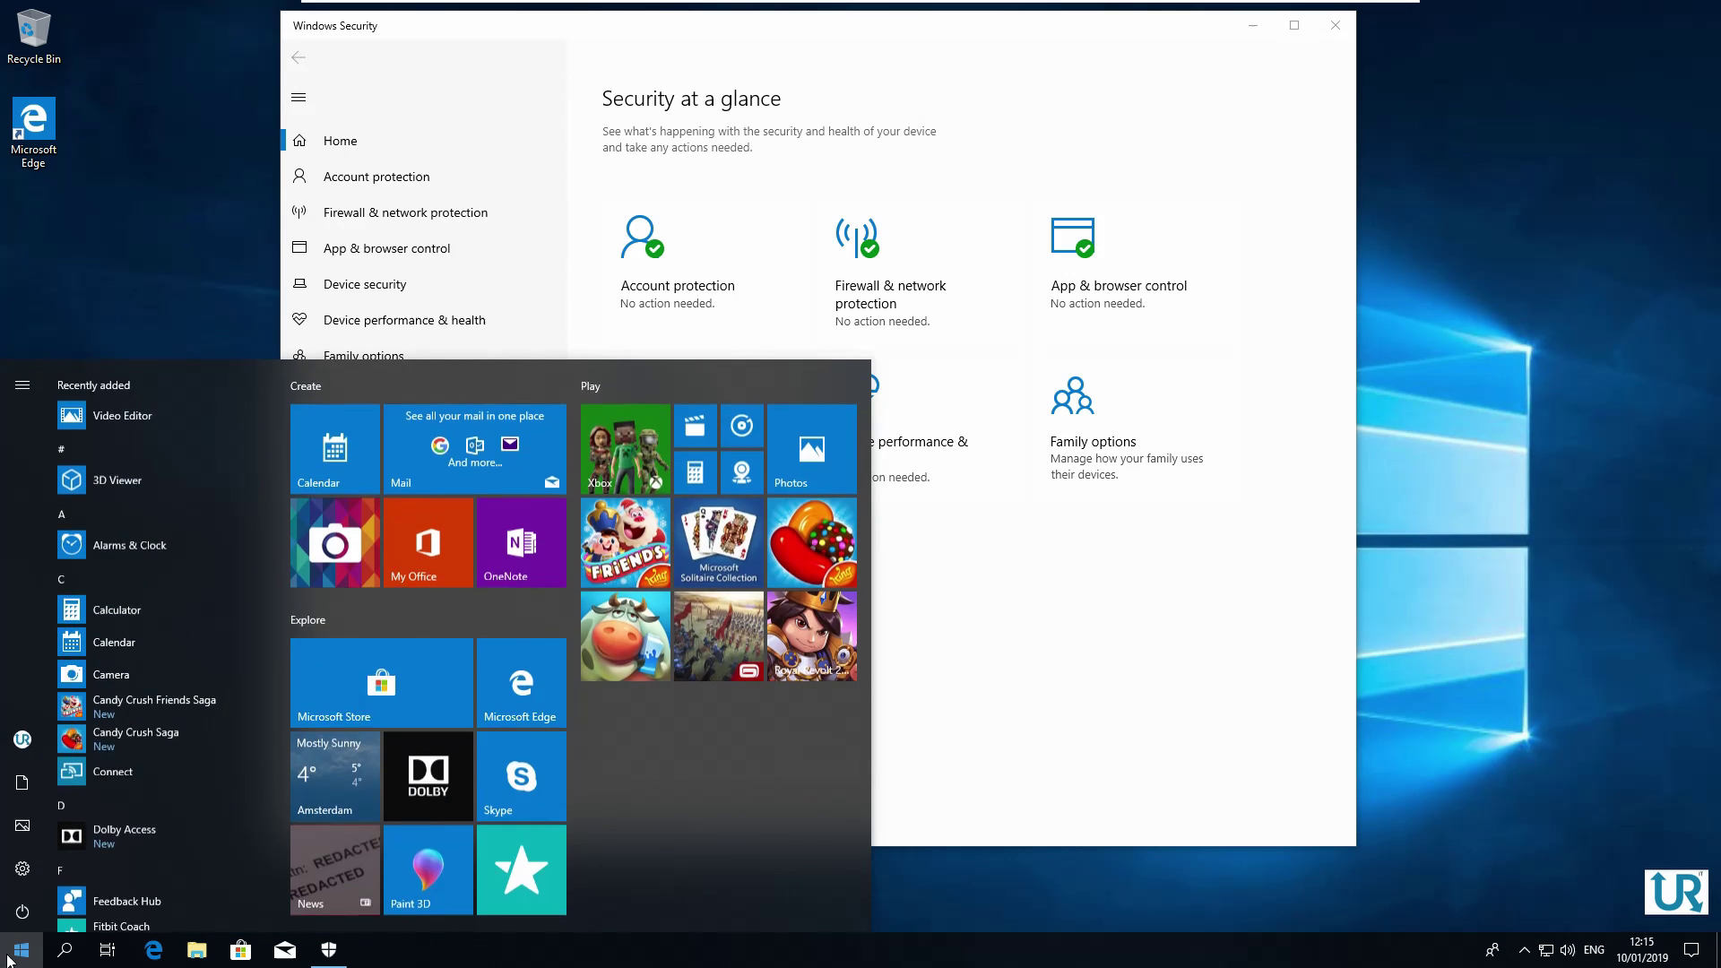
pyautogui.write('gpedit')
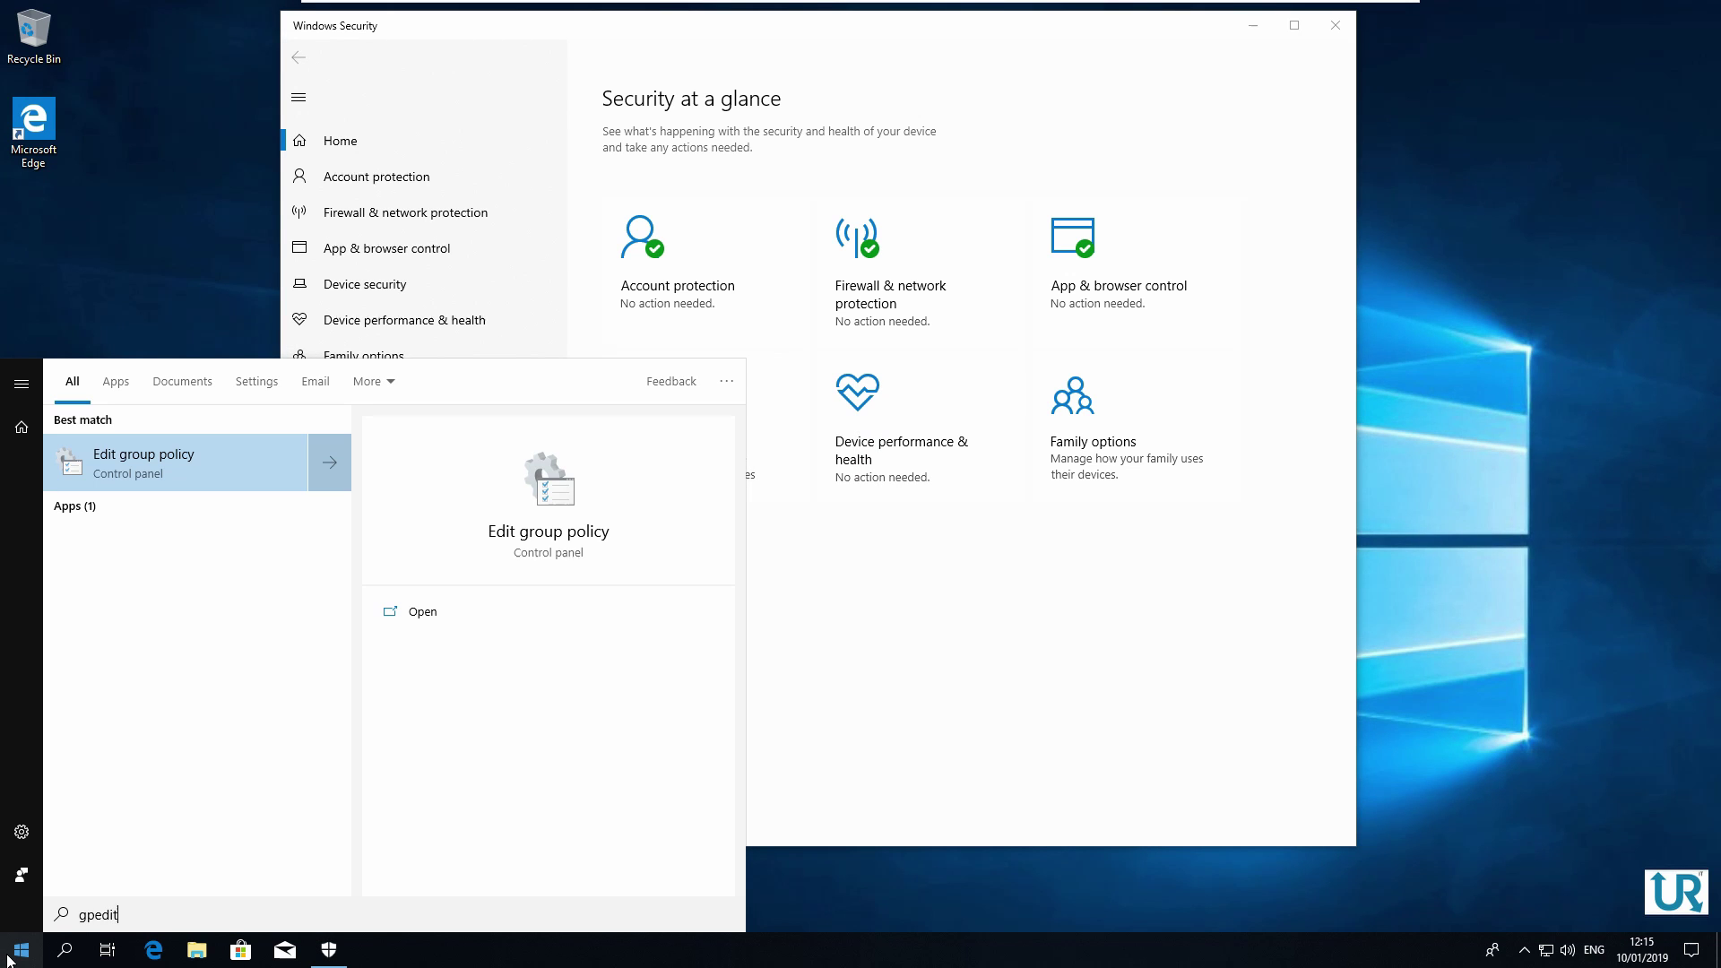
pyautogui.press('Return')
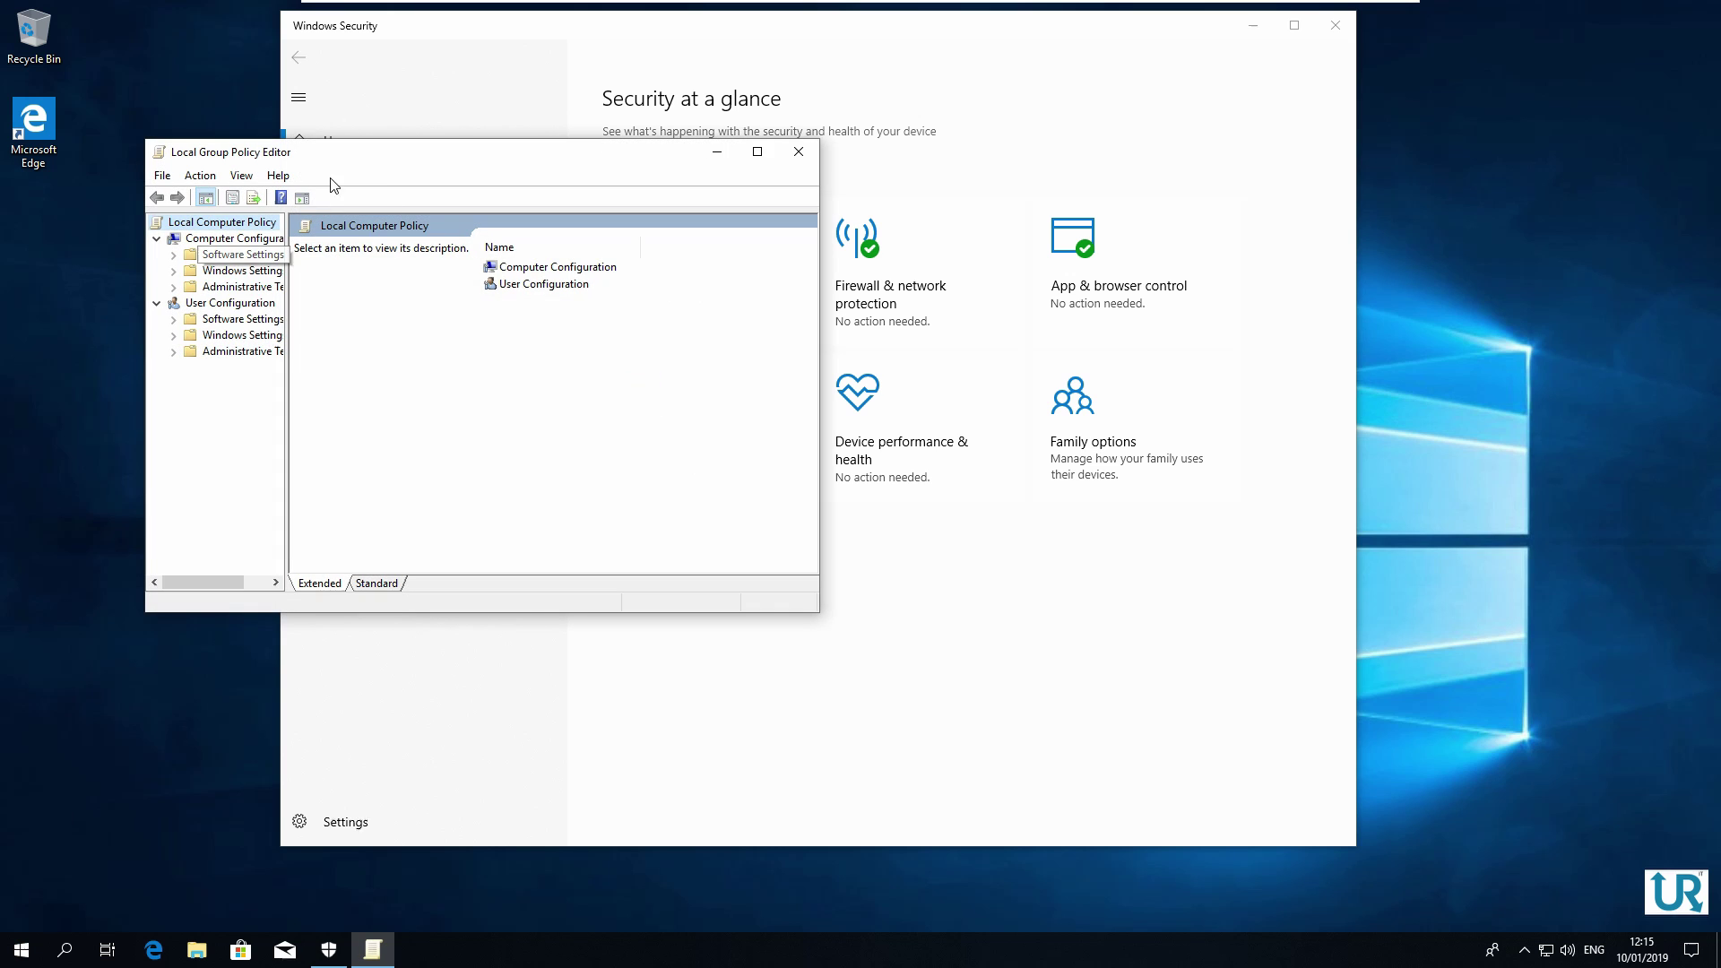
# Maximize the editor and go to Administrative Templates > Windows Components > Windows Security > Virus and threat protection
pyautogui.doubleClick(358, 153)
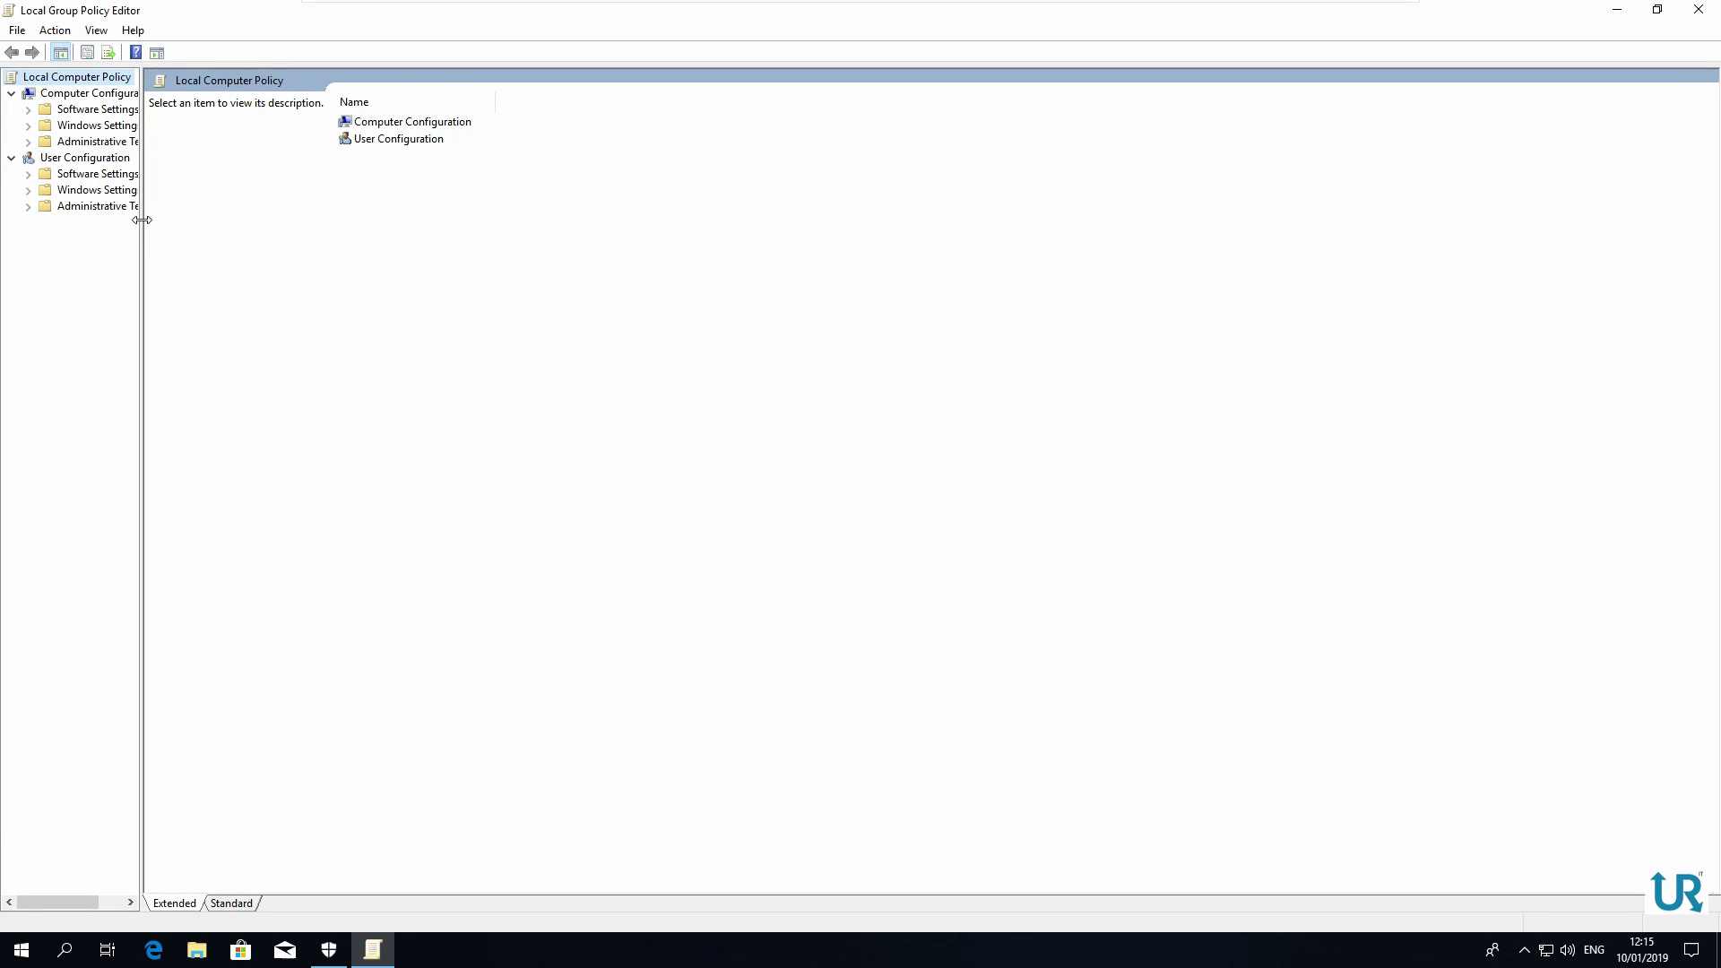
pyautogui.moveTo(142, 219); pyautogui.dragTo(259, 220)
pyautogui.click(132, 94)
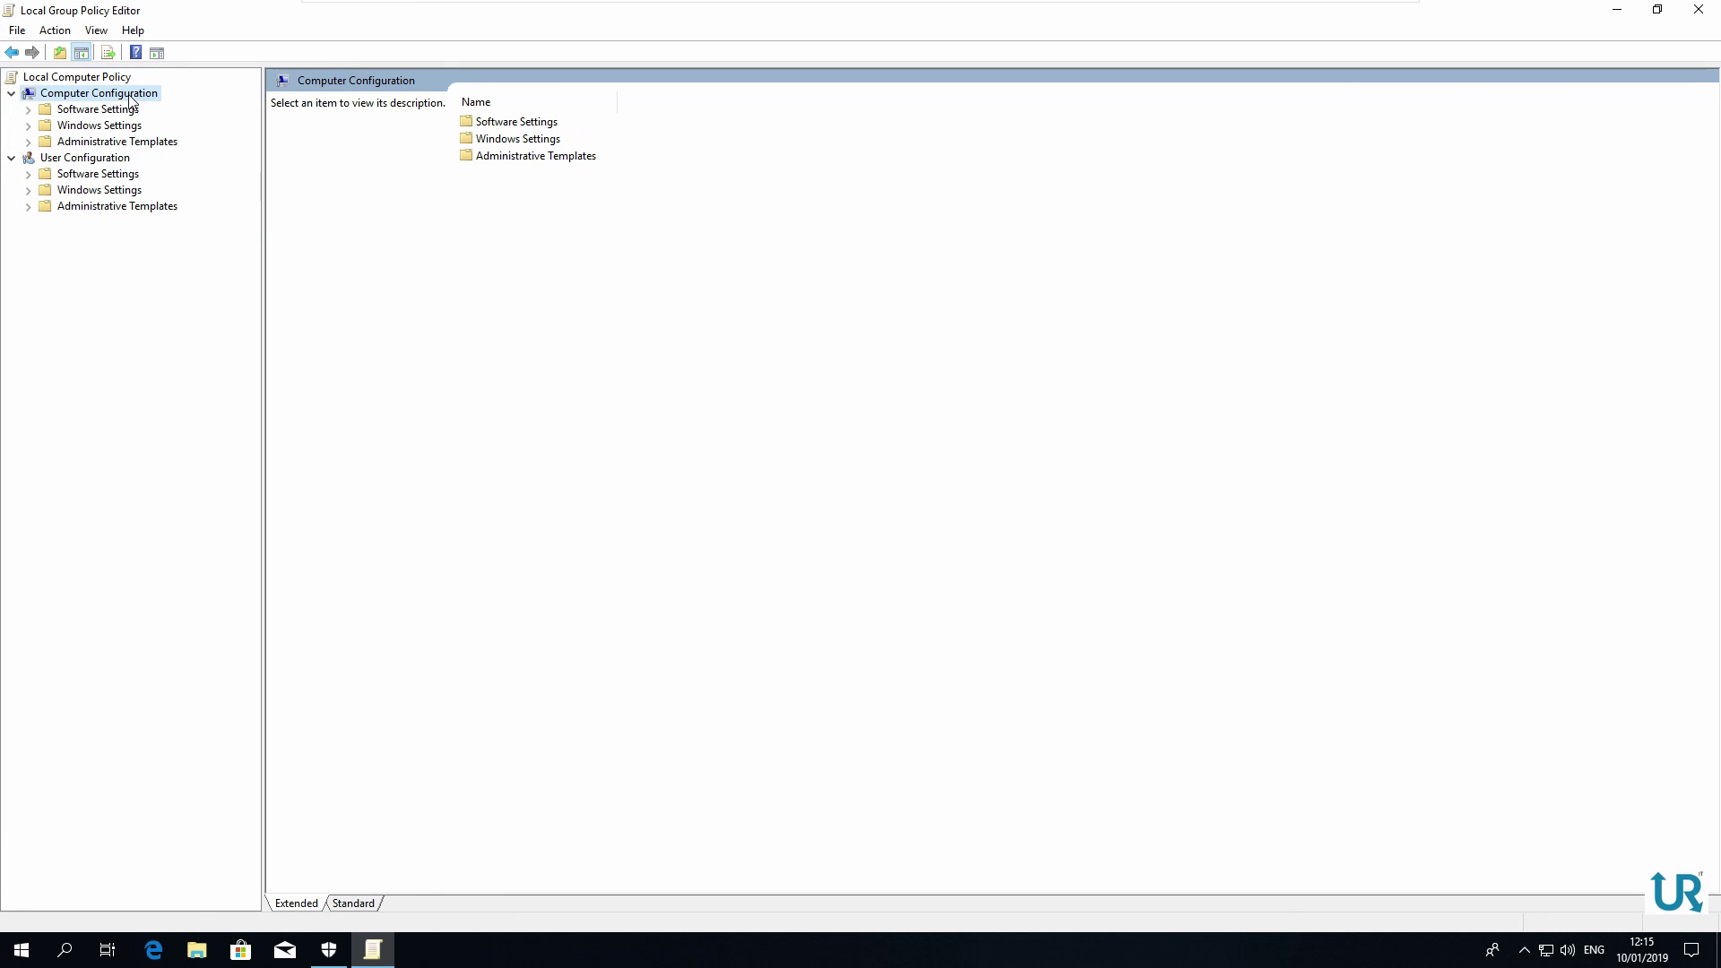
pyautogui.doubleClick(108, 143)
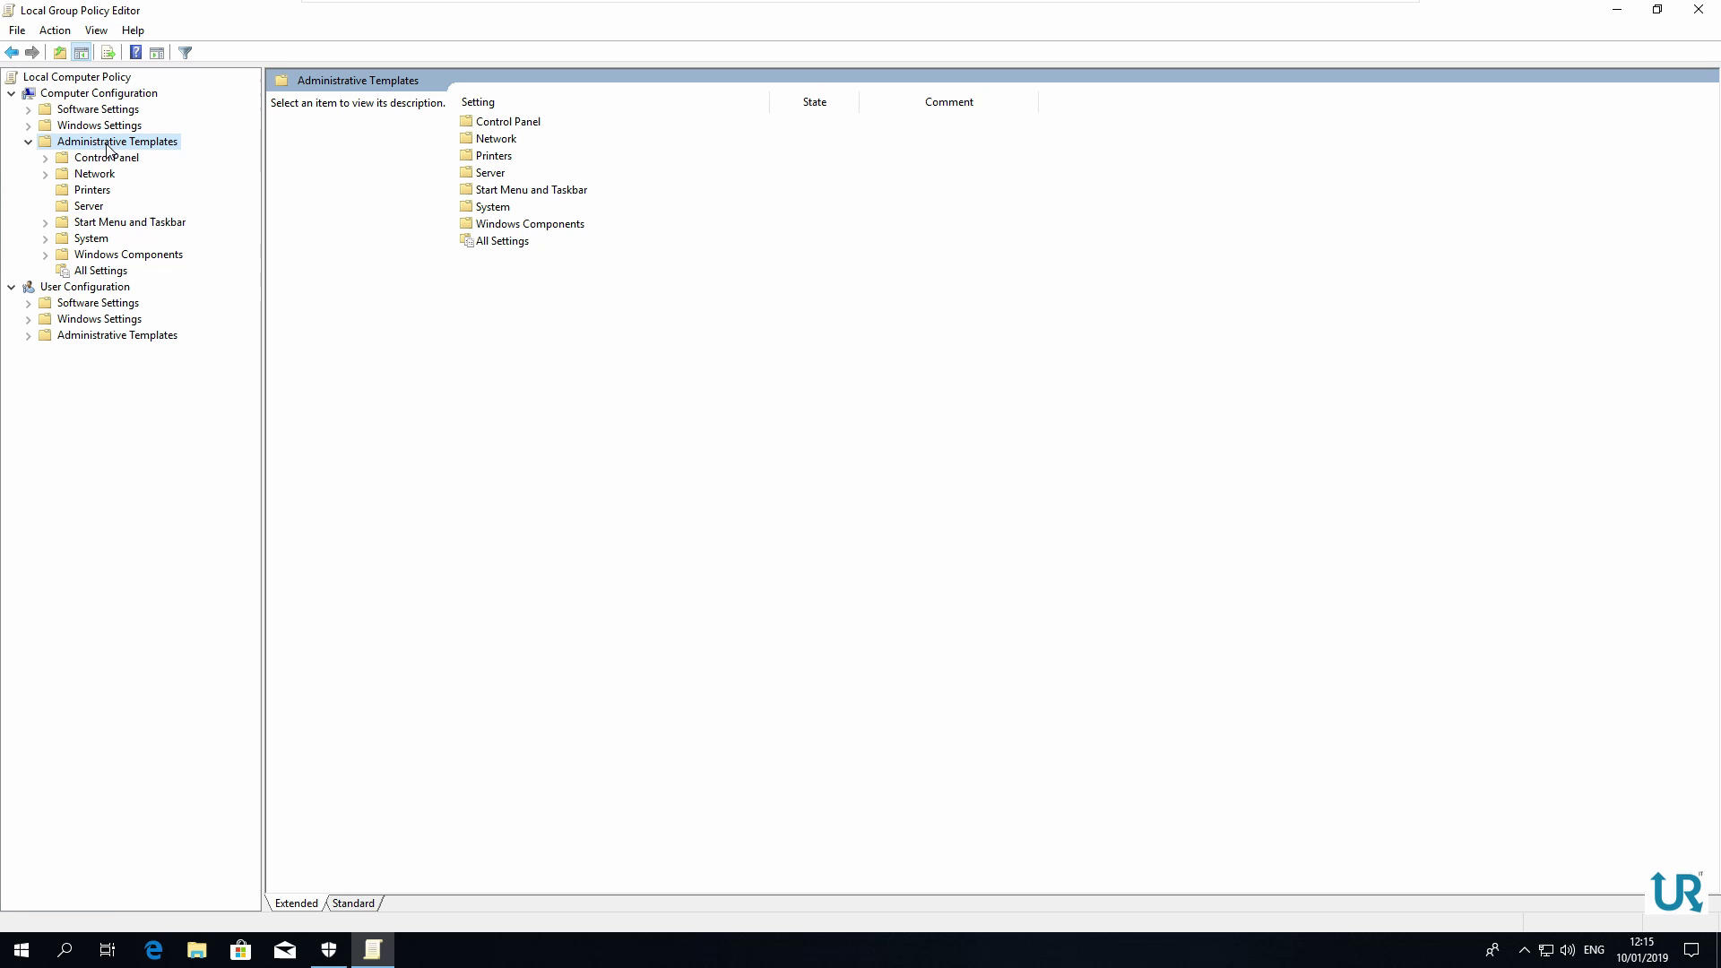
pyautogui.doubleClick(131, 259)
pyautogui.scroll(-11, 144, 357)
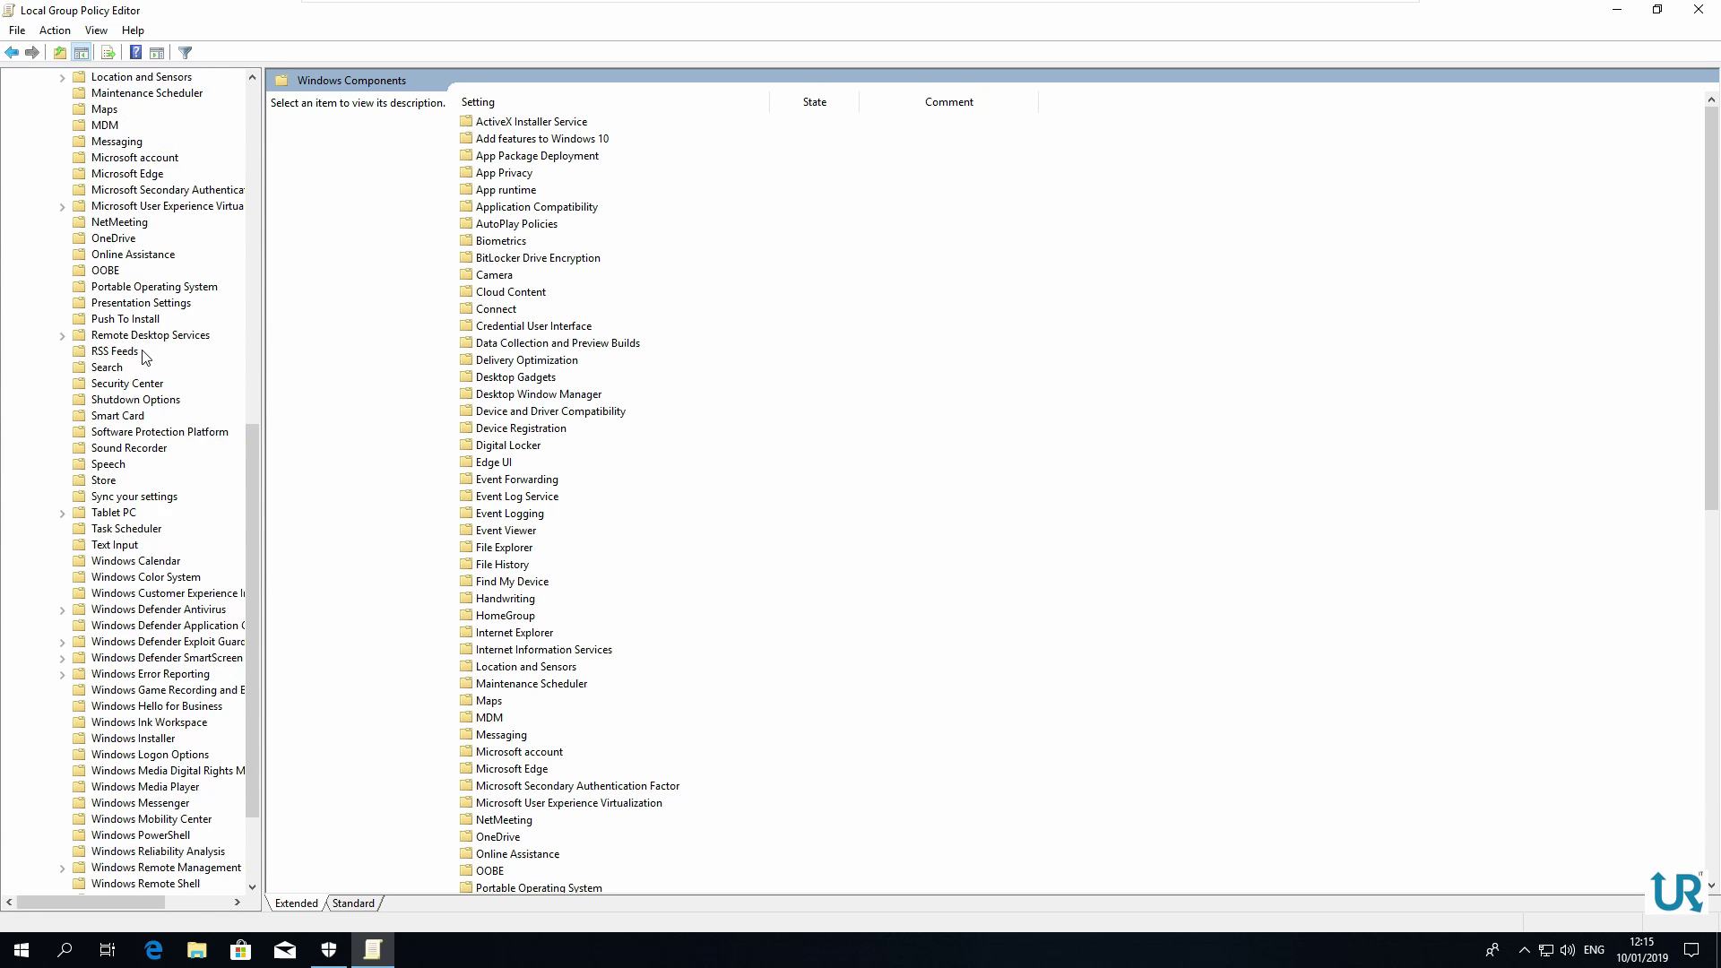
pyautogui.scroll(-3, 144, 357)
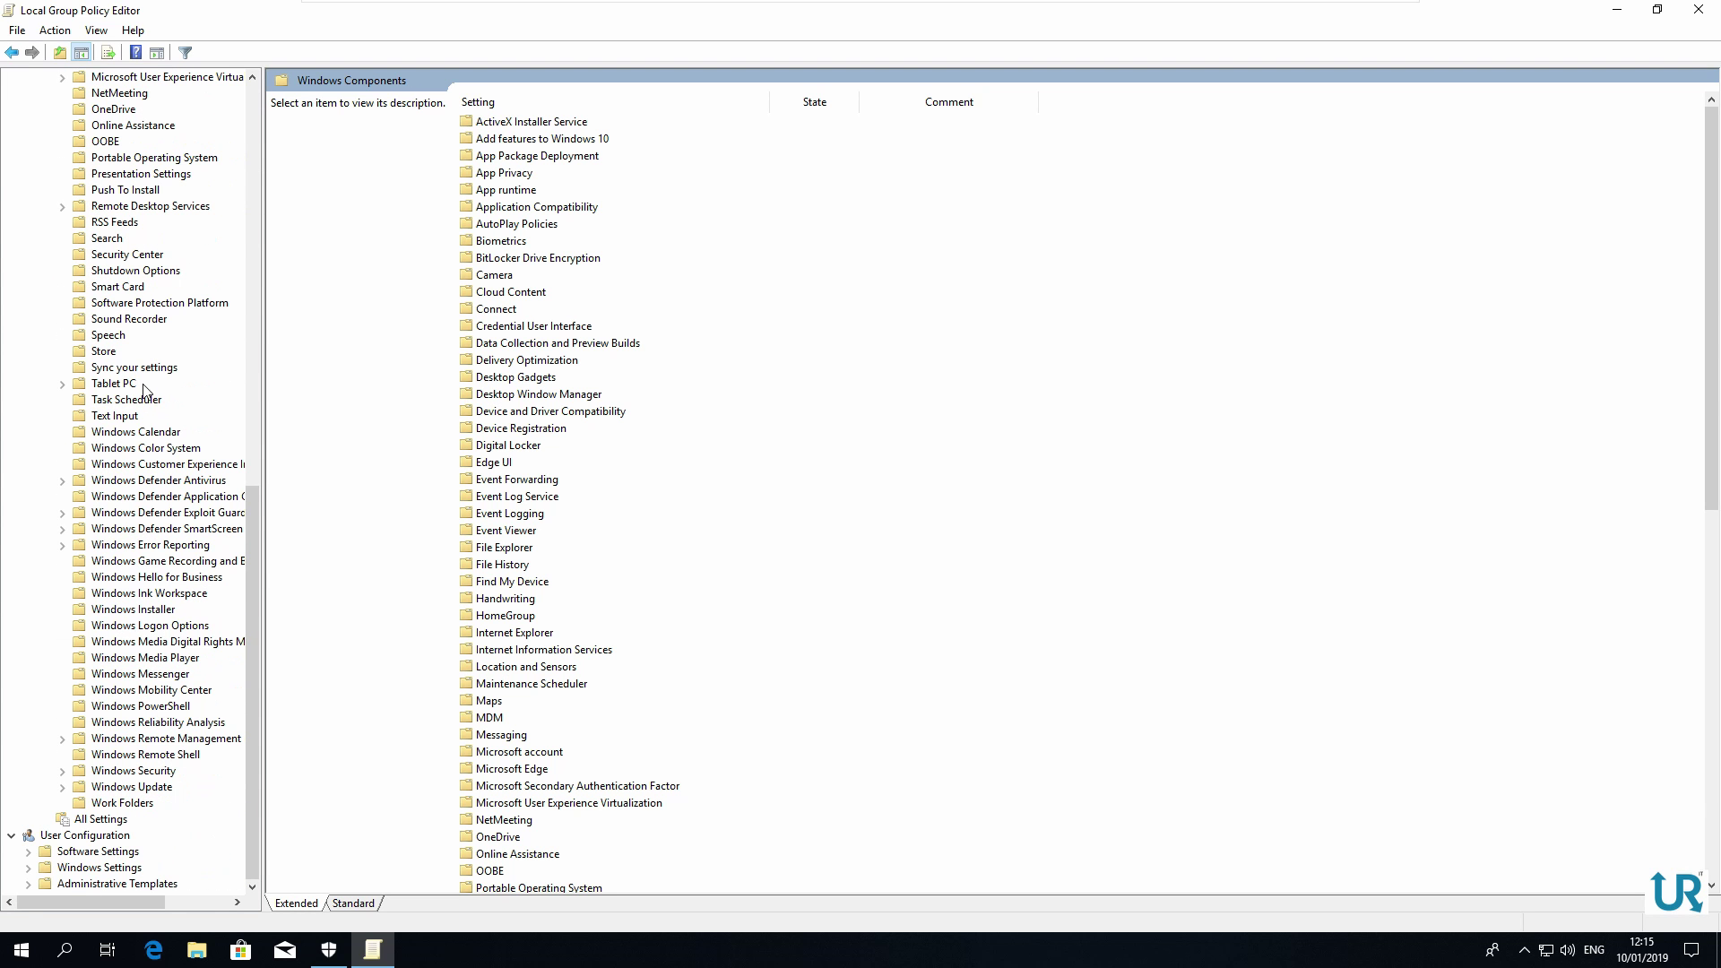
pyautogui.doubleClick(134, 772)
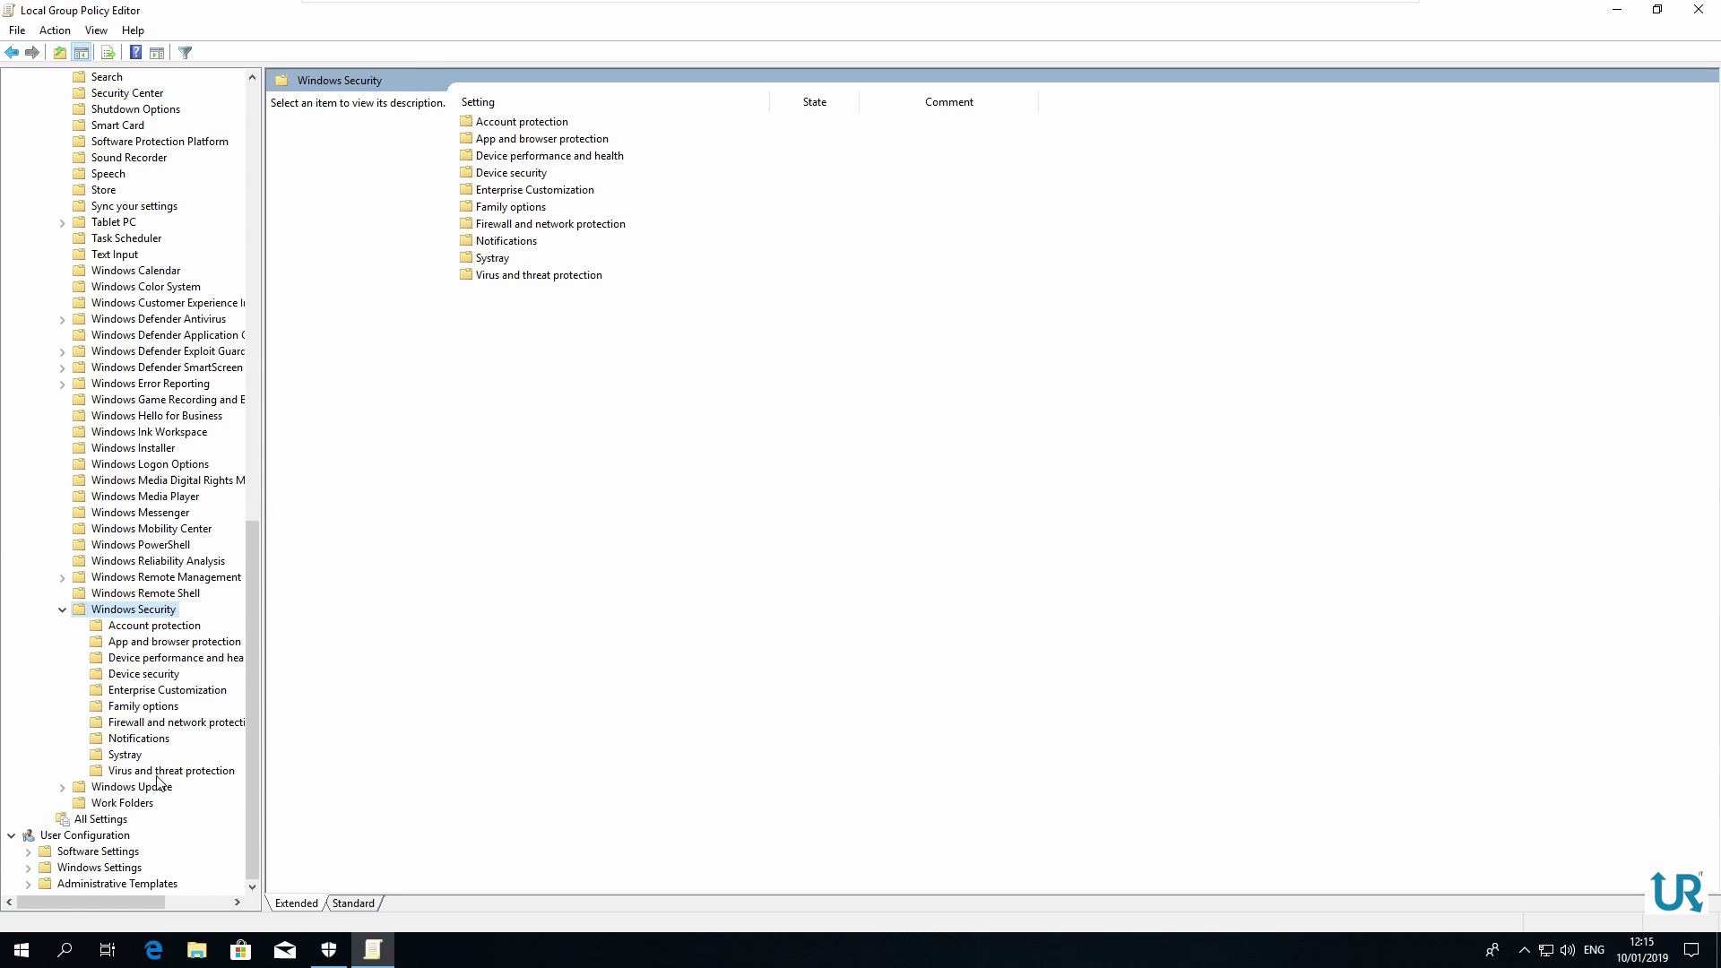
pyautogui.click(162, 773)
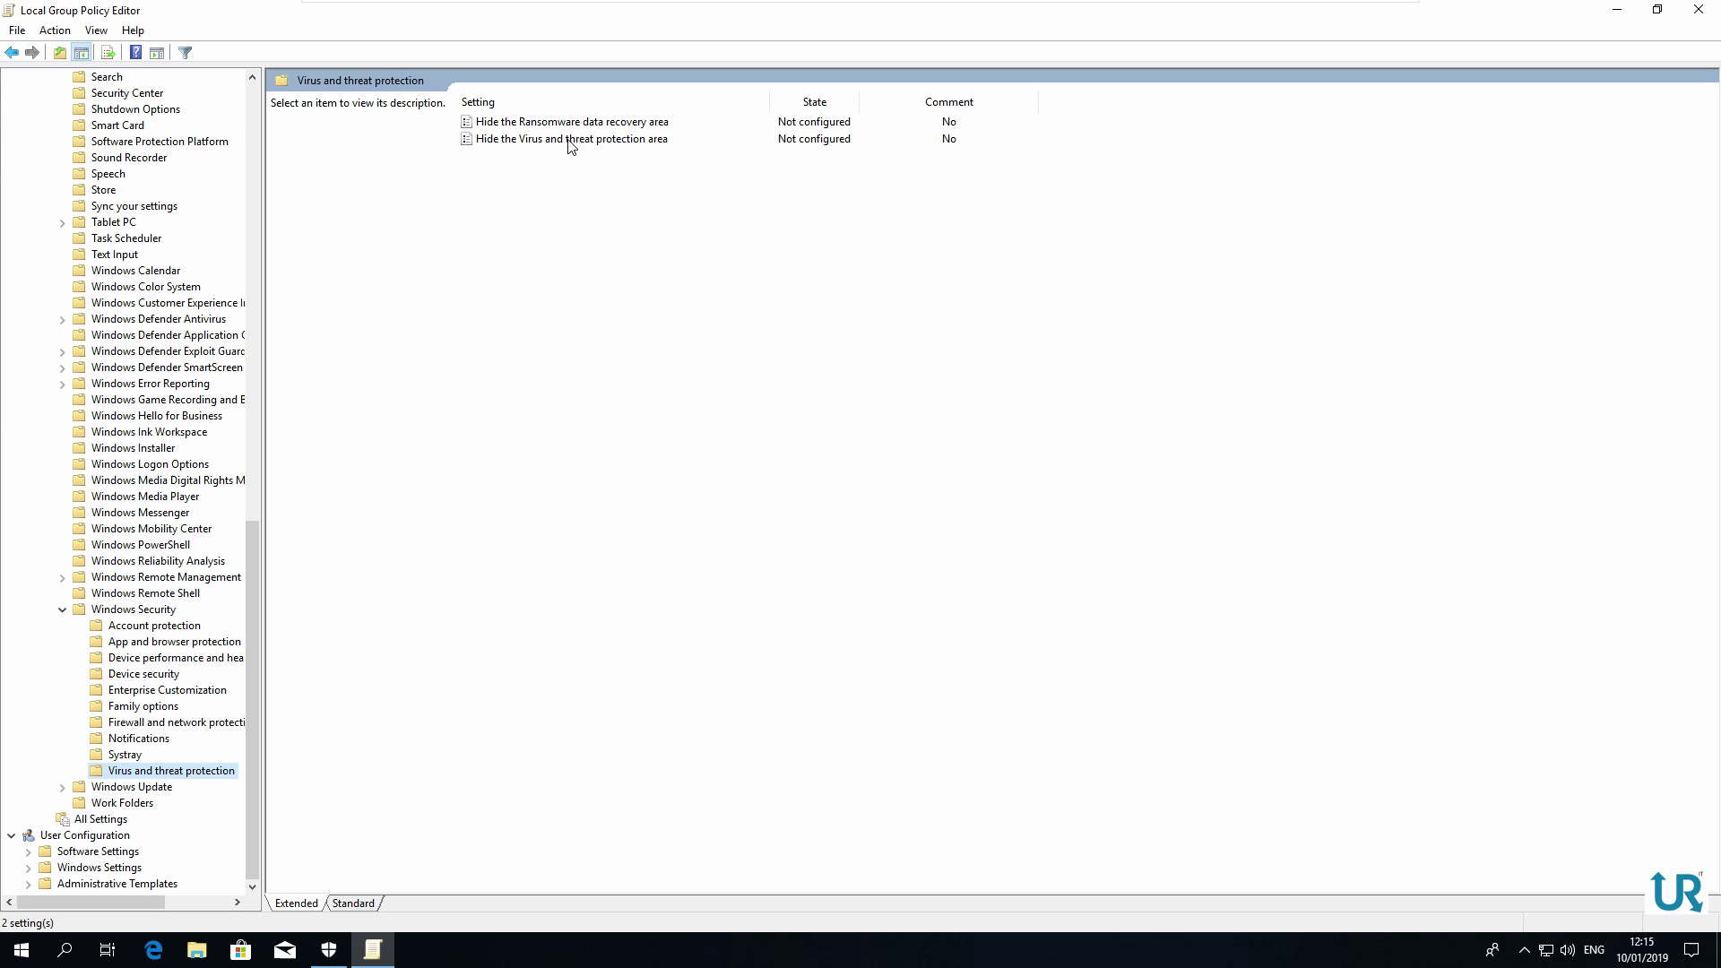
# Set the 'Hide the Virus and threat protection area' policy to Enabled, then close Group Policy Editor and Windows Security
pyautogui.doubleClick(648, 143)
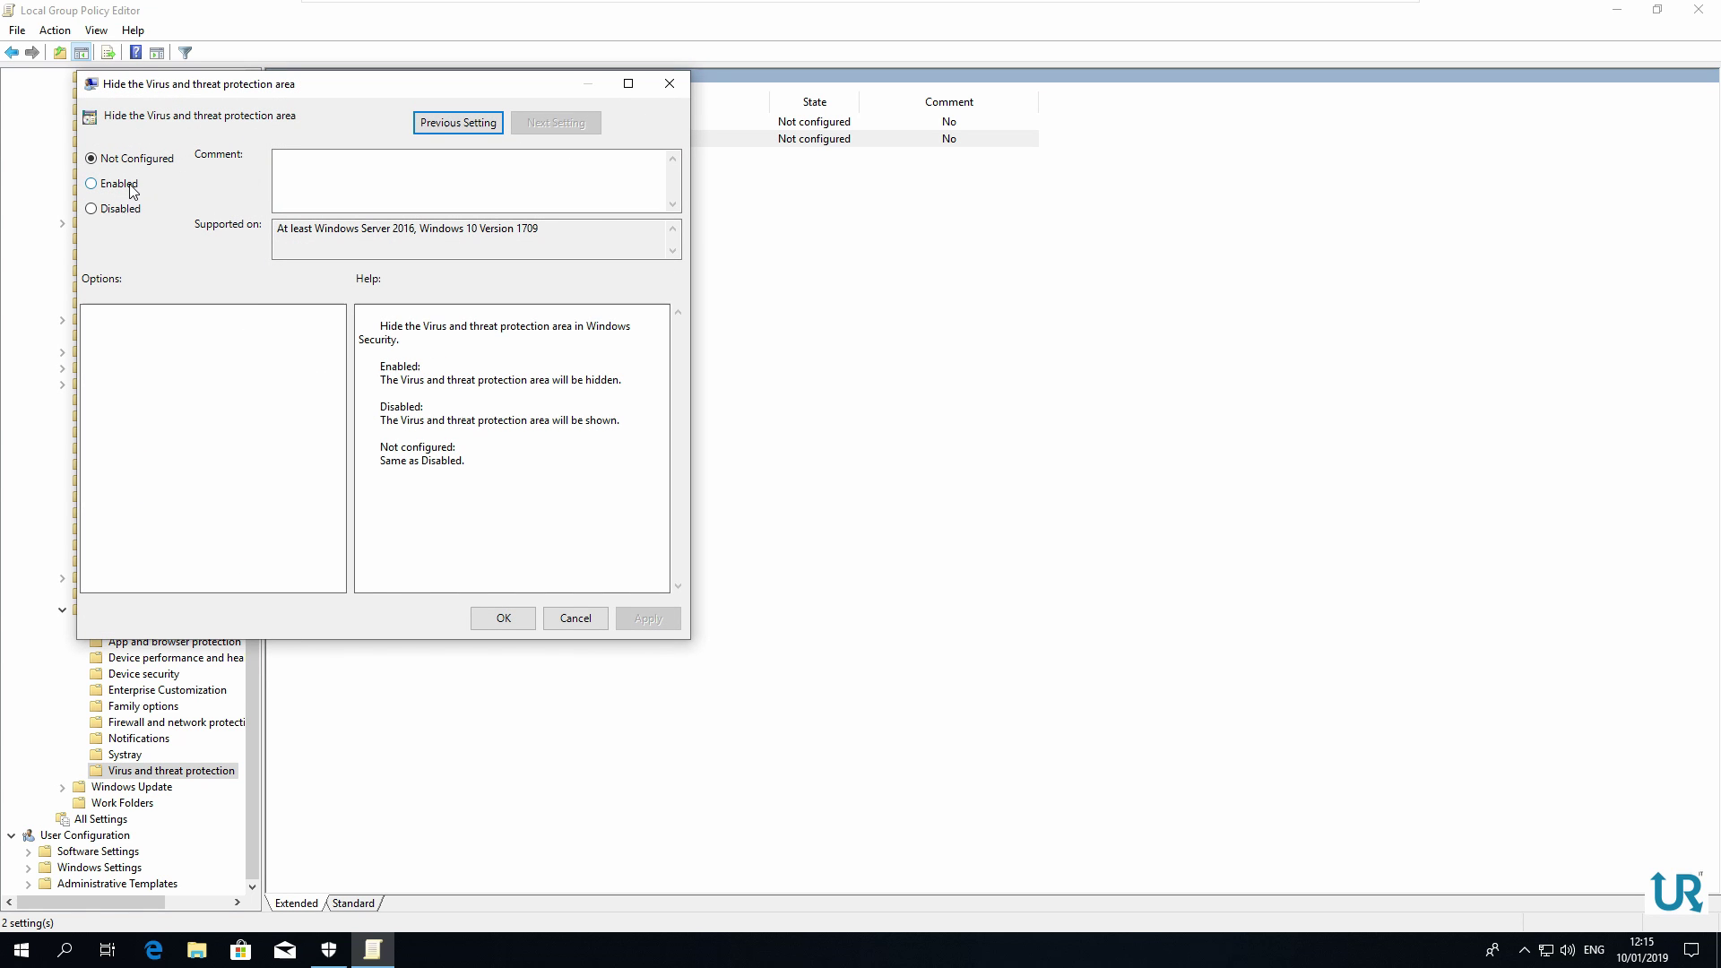
pyautogui.click(130, 185)
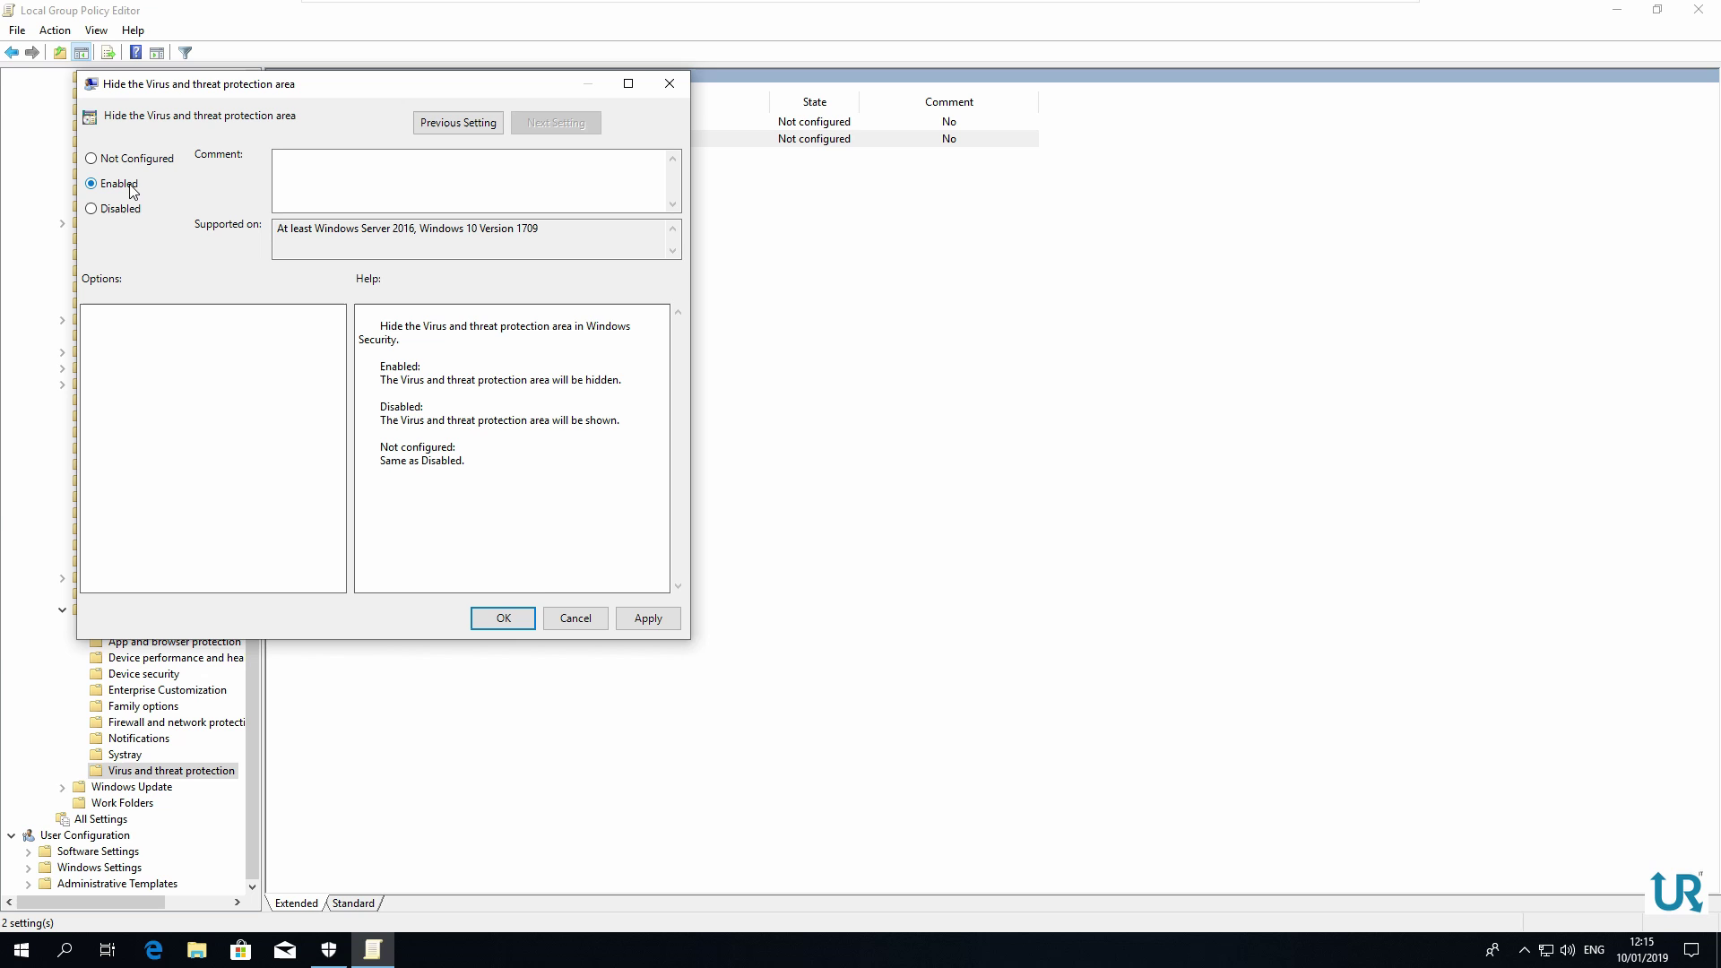
pyautogui.click(504, 618)
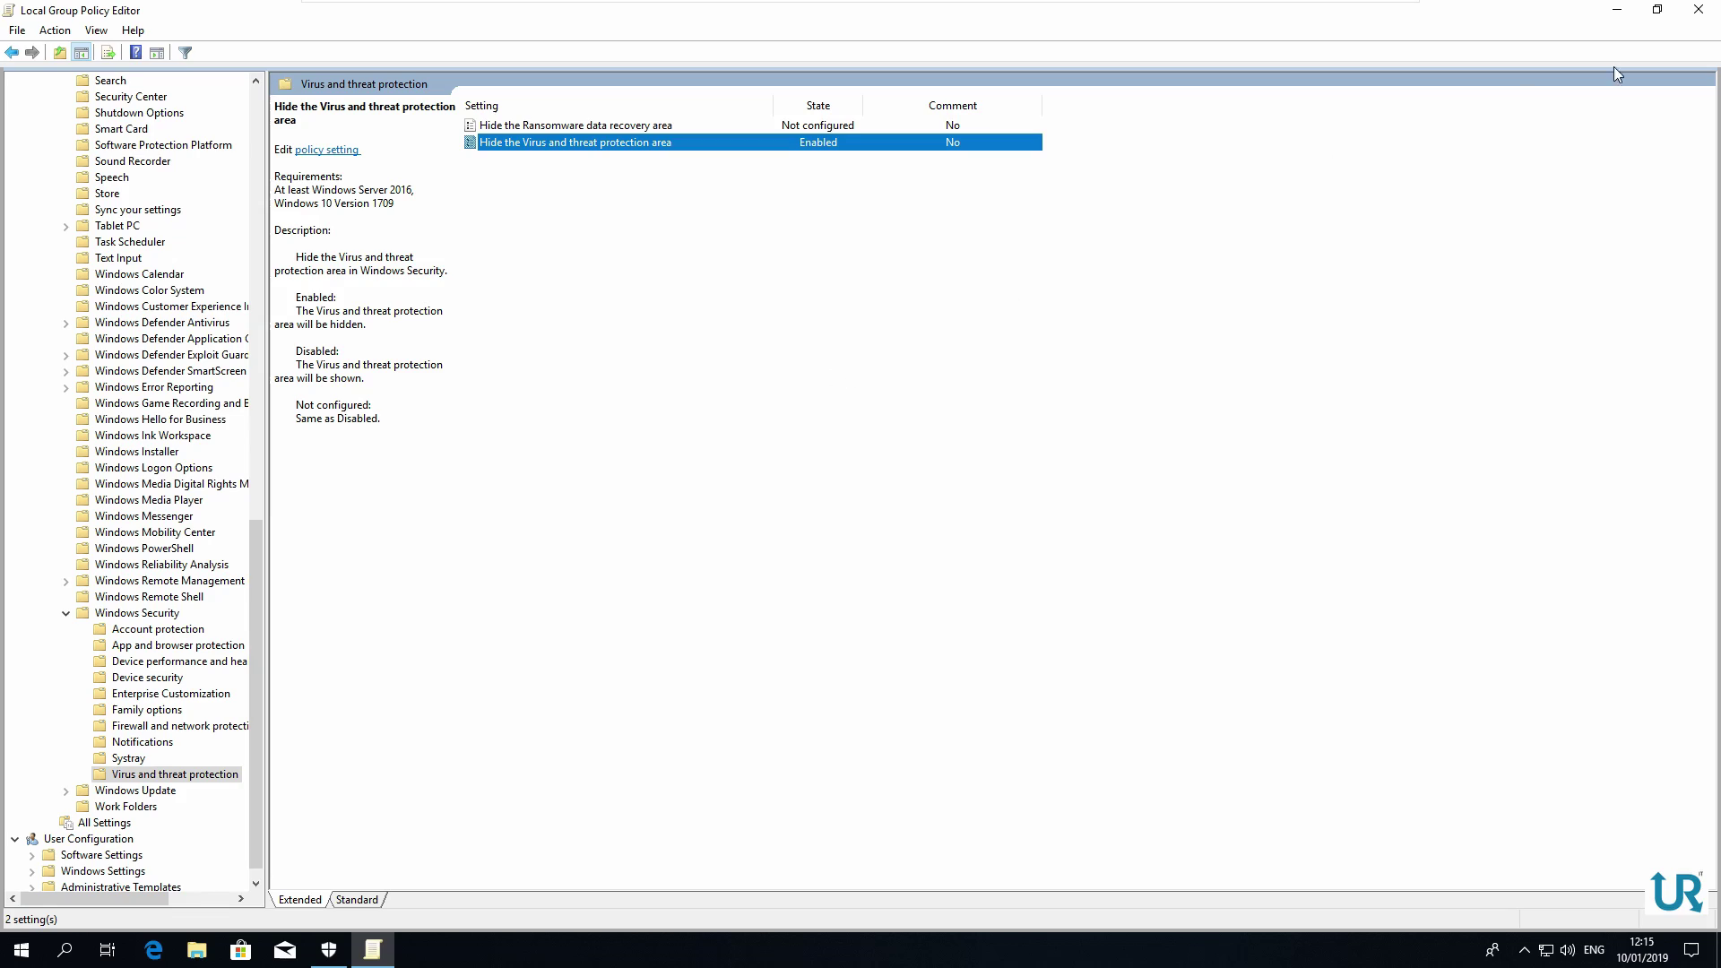
pyautogui.click(1698, 11)
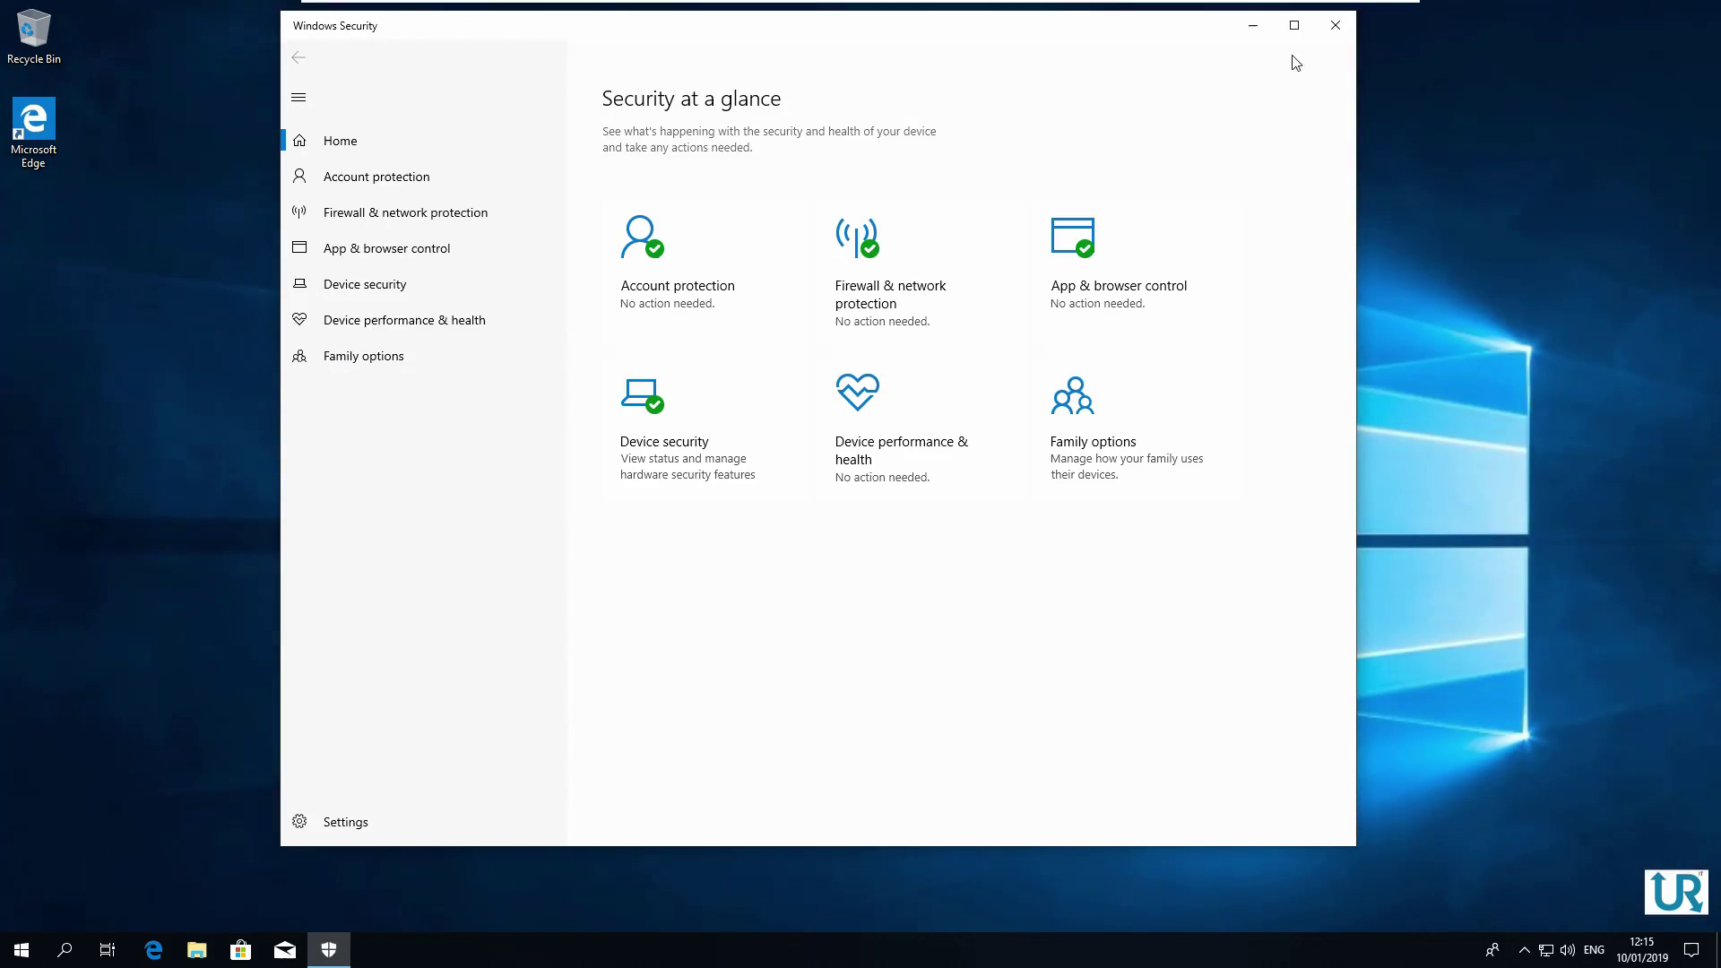
pyautogui.click(1336, 25)
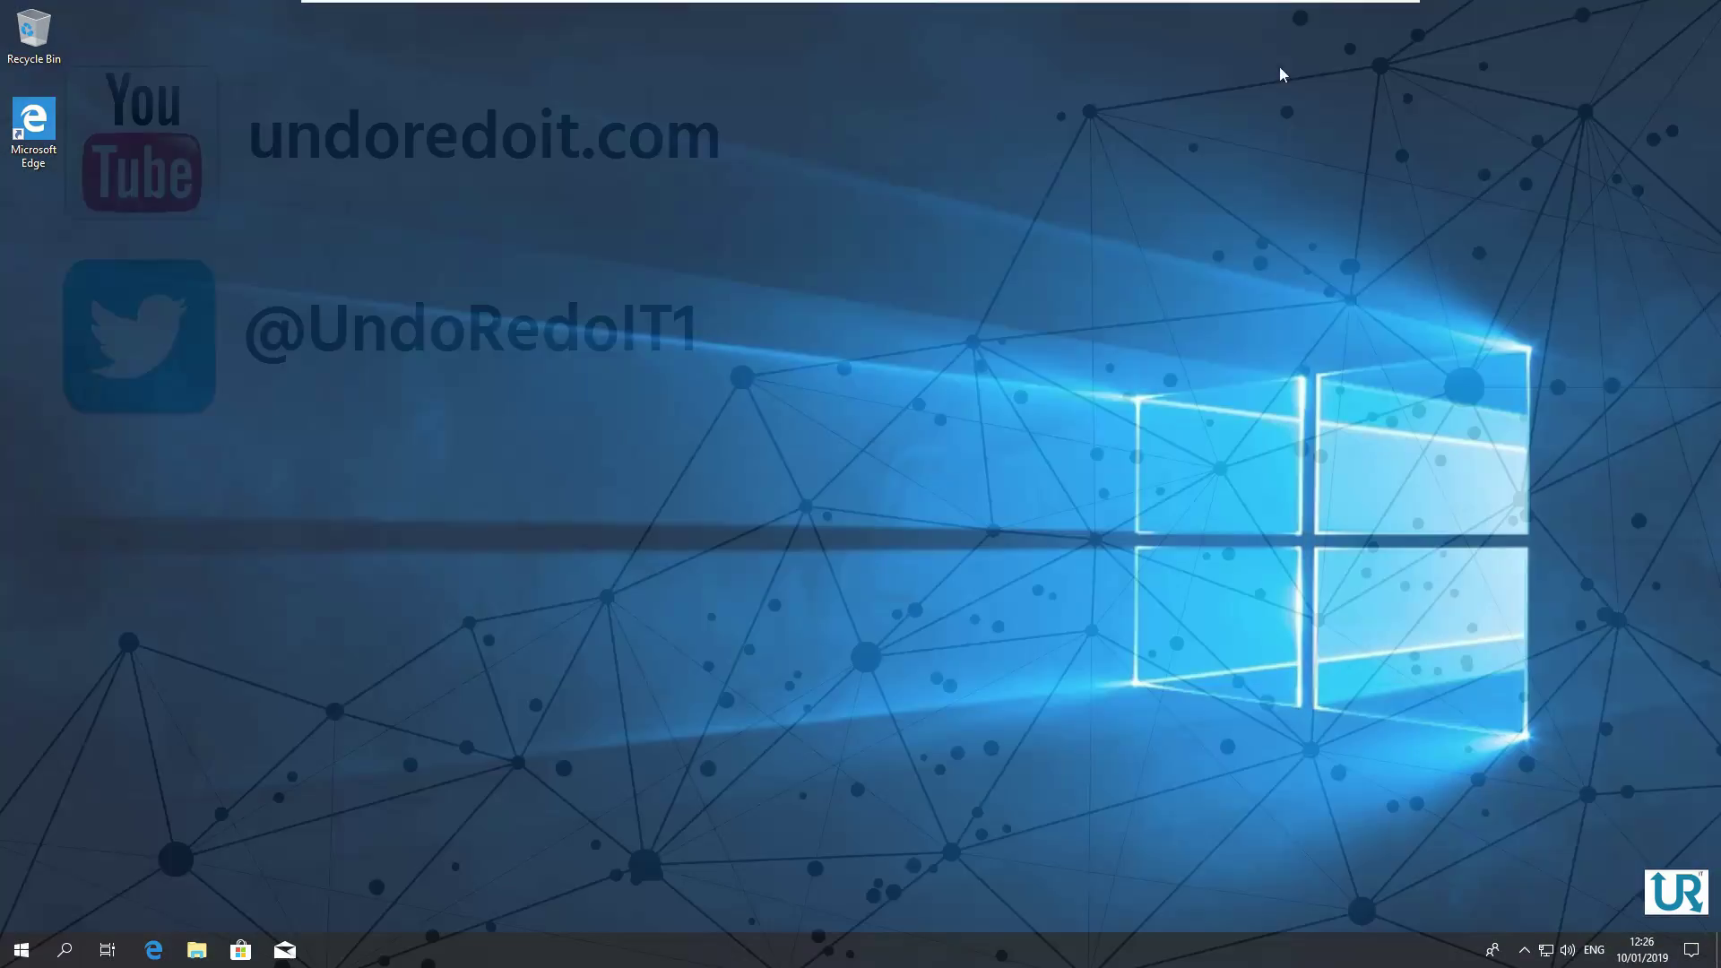